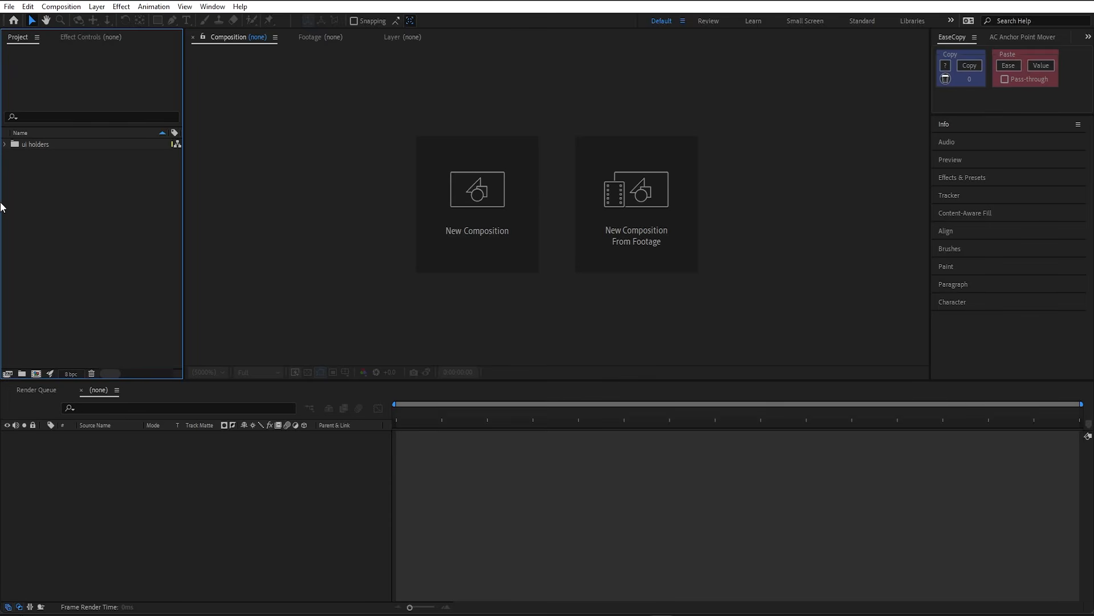
- Expand the ui holders folder to reveal 01.png, 02.png and 03.png
left_click(4, 144)
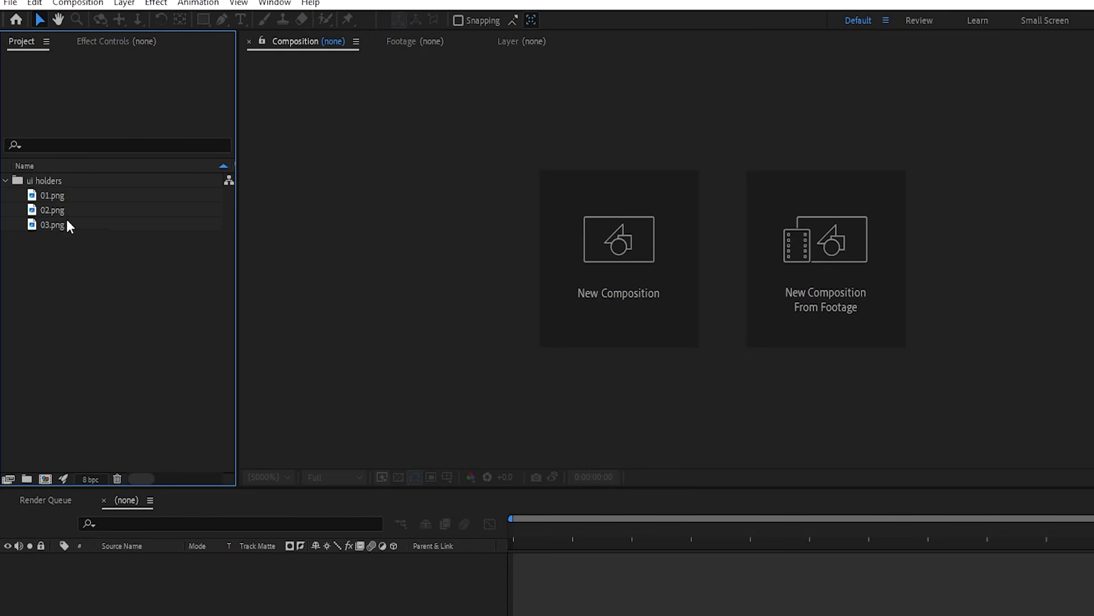
- Turn 01.png, 02.png and 03.png into three separate compositions with a 10-second still duration
left_click(82, 200)
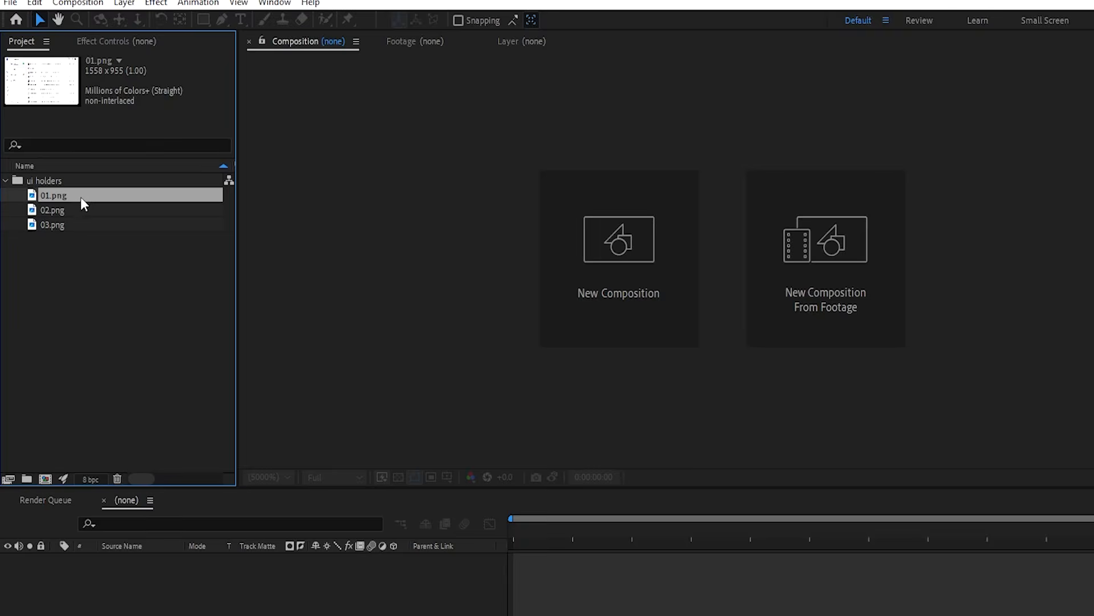
left_click(59, 223, "shift")
left_click_drag(70, 219, 48, 477)
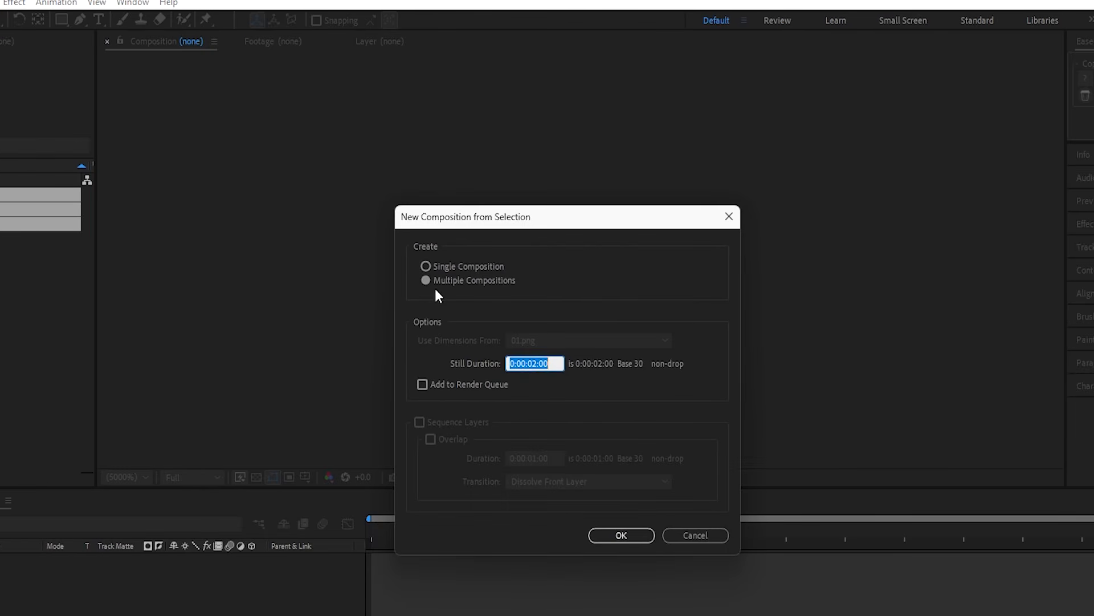
left_click(538, 364)
key("BackSpace")
type("10")
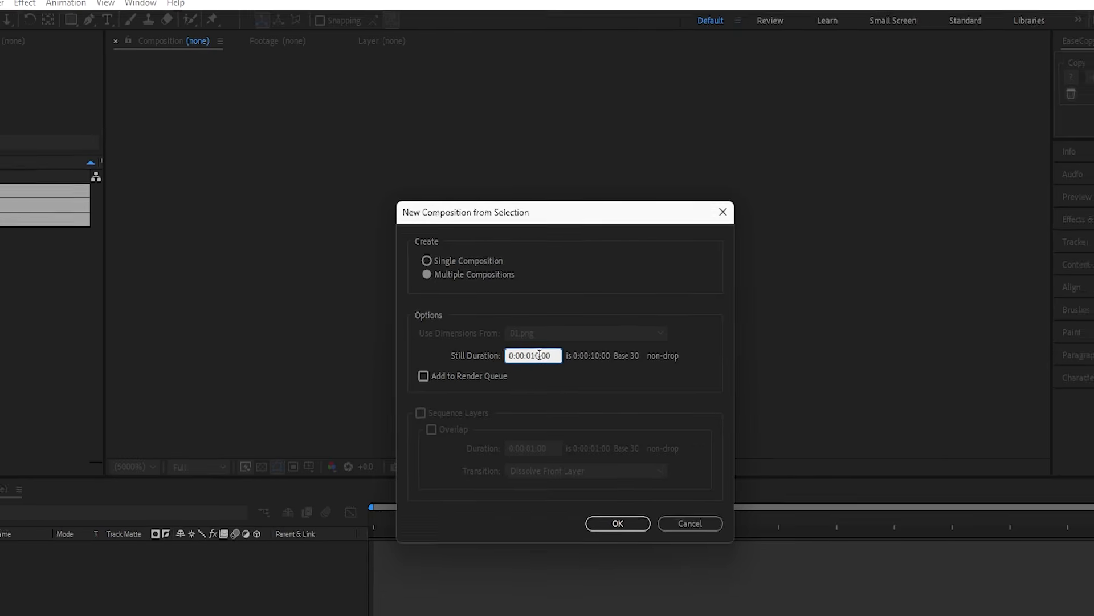
left_click(615, 535)
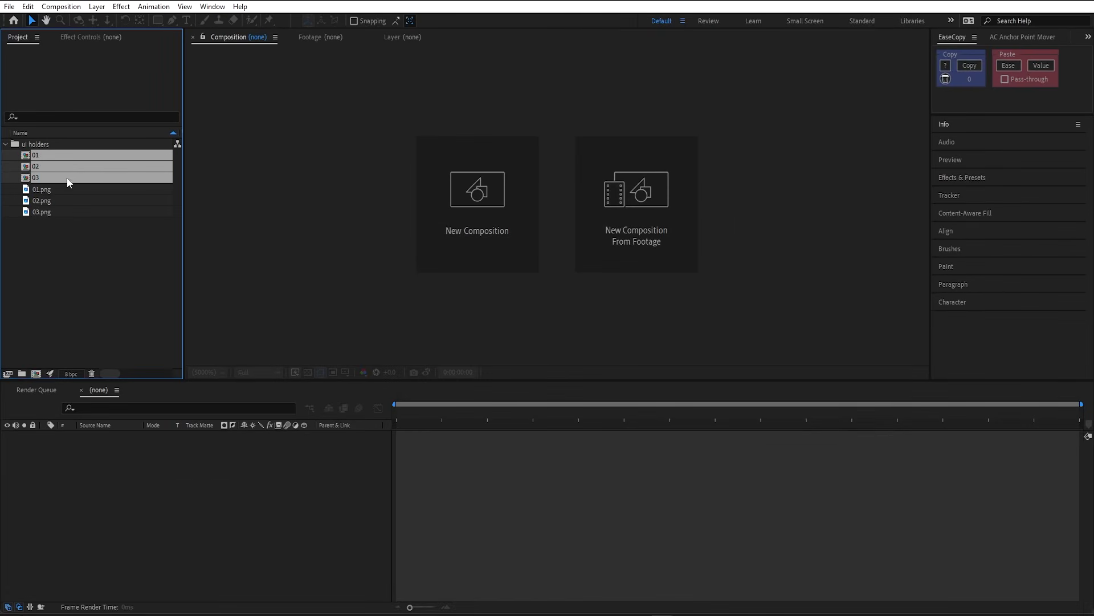
- In comp 01, set the Messages layer to 95% scale as a 3D layer and duplicate it
double_click(66, 156)
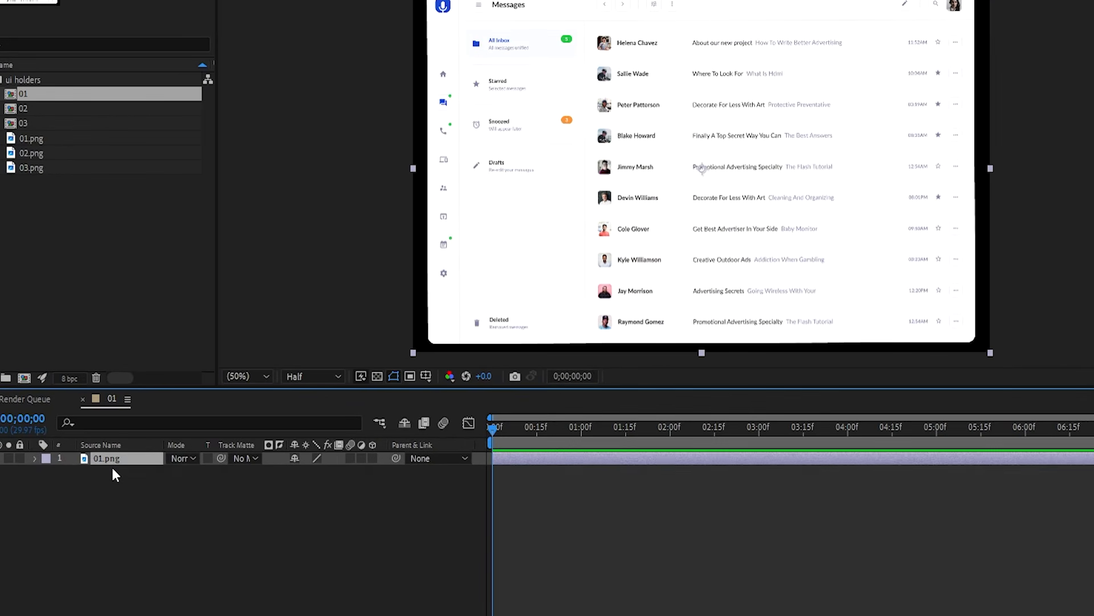
key("s")
left_click(333, 471)
type("95")
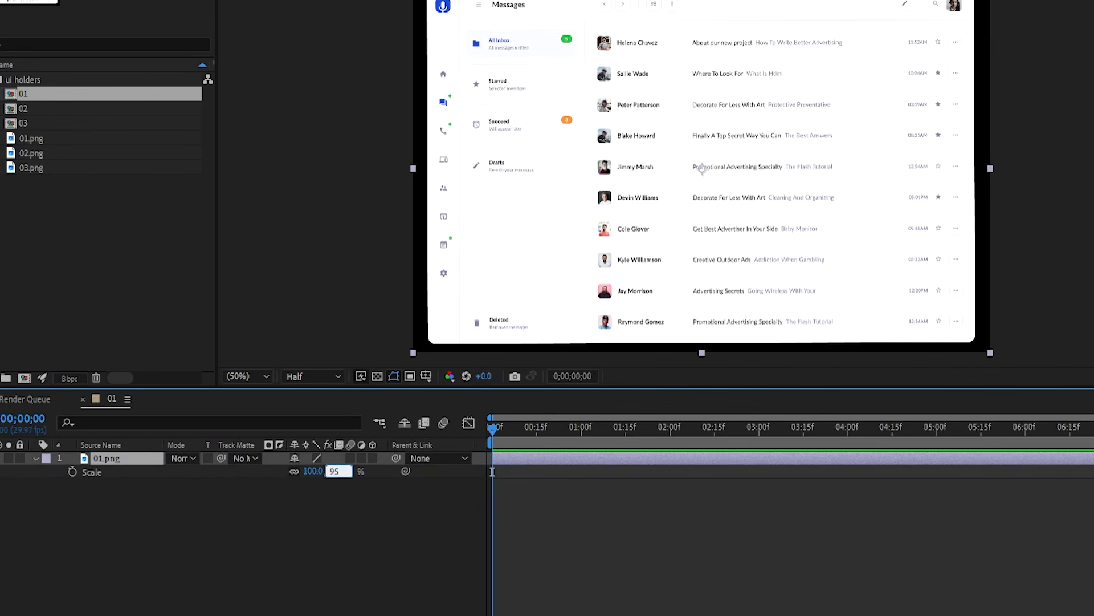
key("Return")
left_click(372, 458)
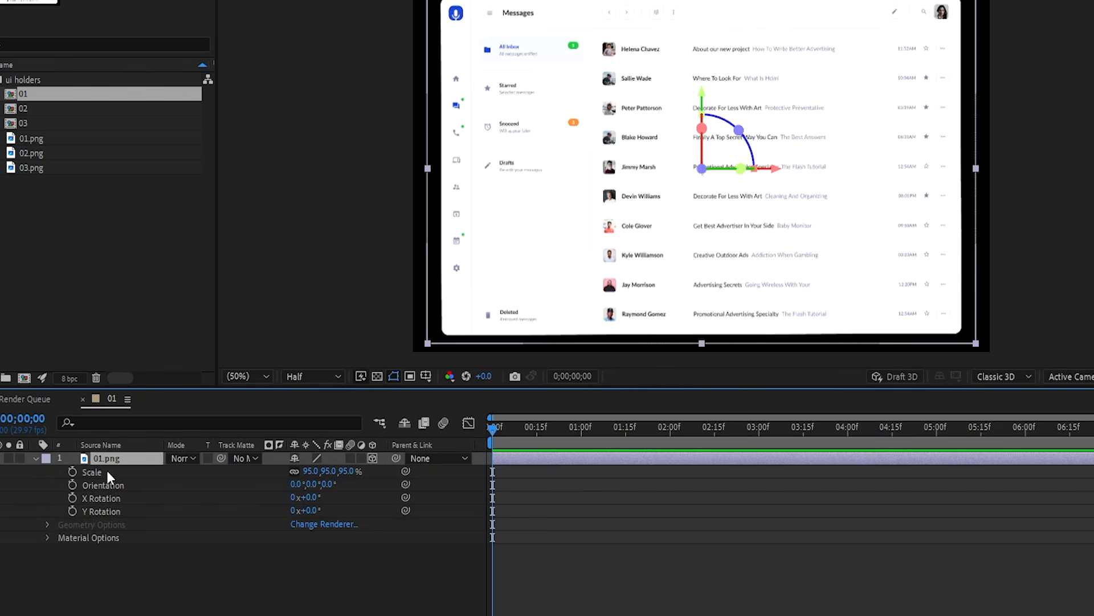
key("ctrl+d")
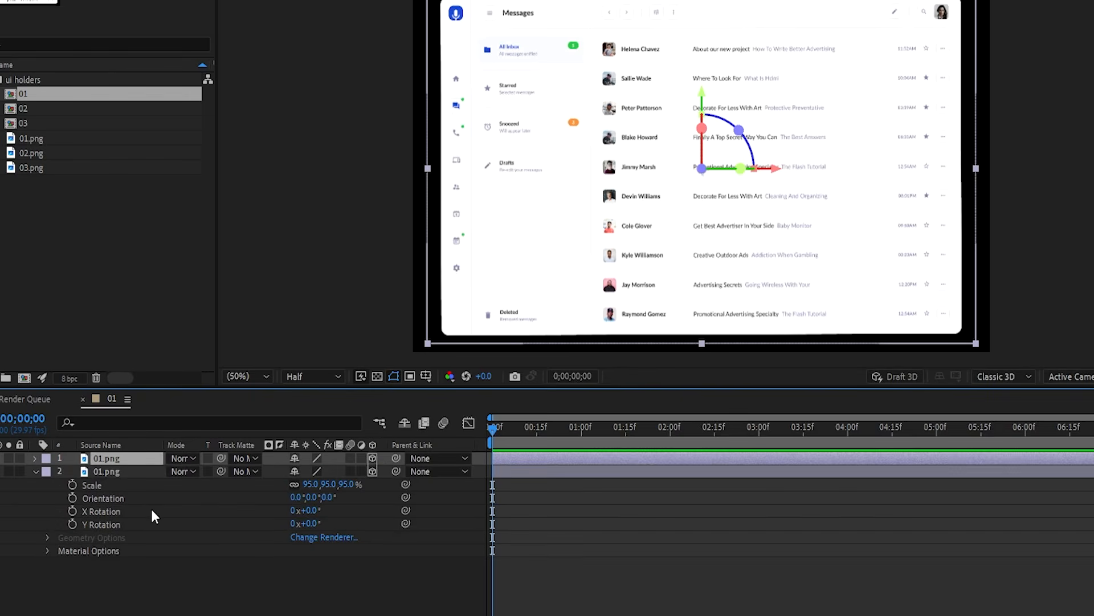
- Apply a teal 00CBB6 Fill effect to the lower Messages copy
left_click(119, 472)
key("ctrl+space")
type("fil")
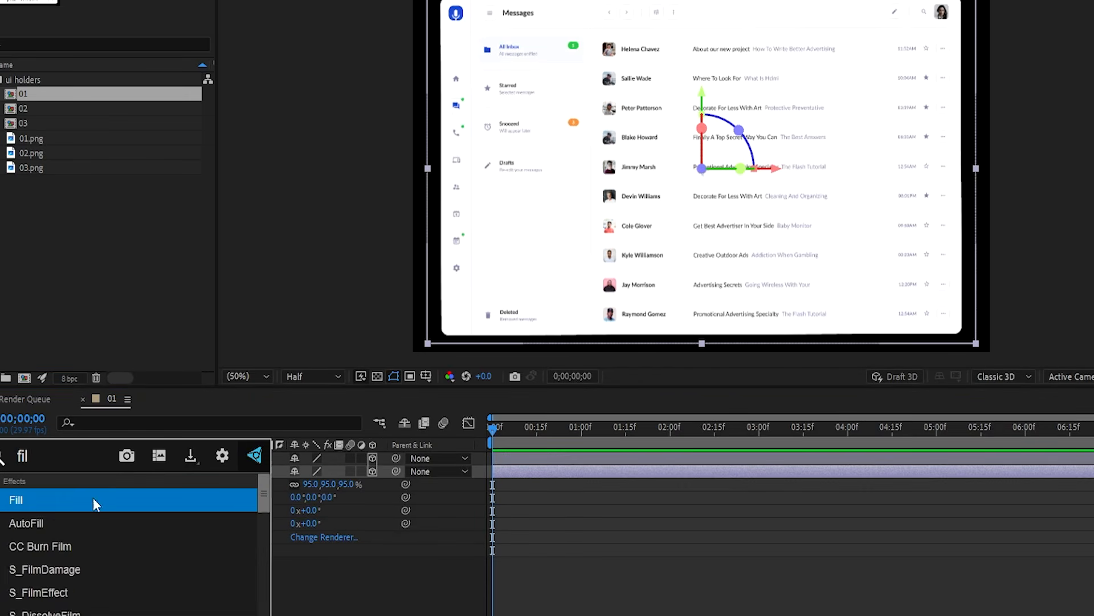
left_click(94, 499)
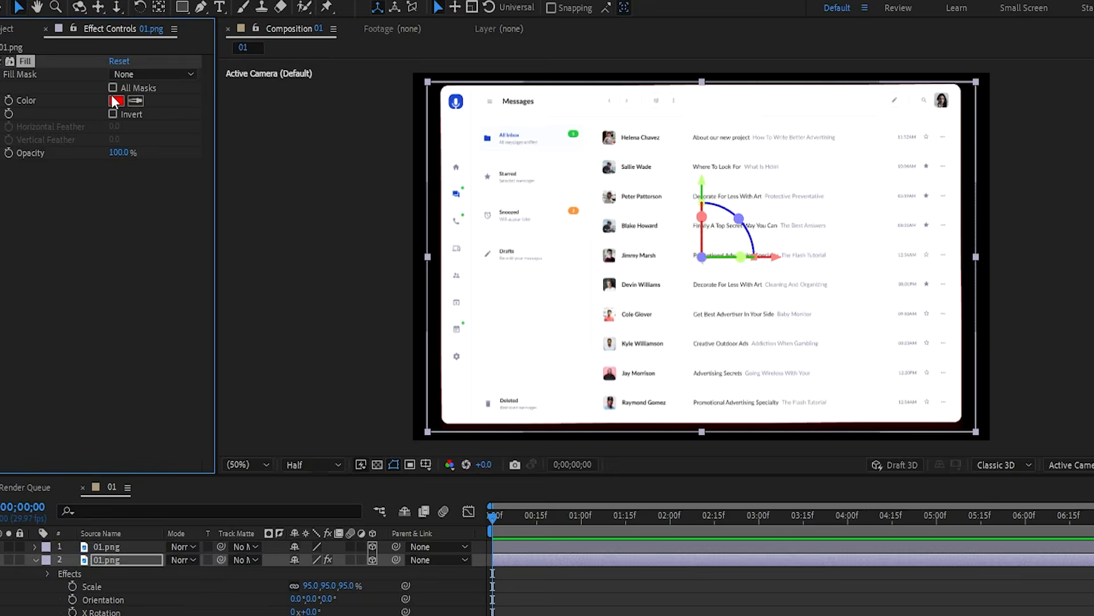
left_click(116, 100)
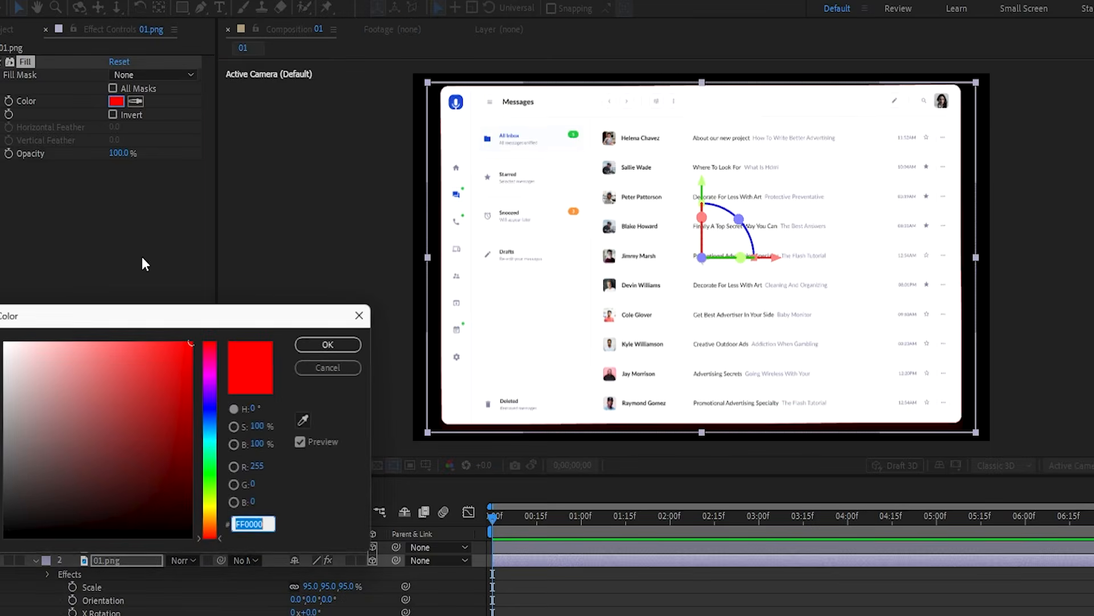
mouse_move(209, 438)
left_mouse_down()
mouse_move(209, 426)
mouse_move(210, 434)
left_mouse_up()
left_click_drag(170, 392, 192, 381)
left_click_drag(211, 437, 211, 445)
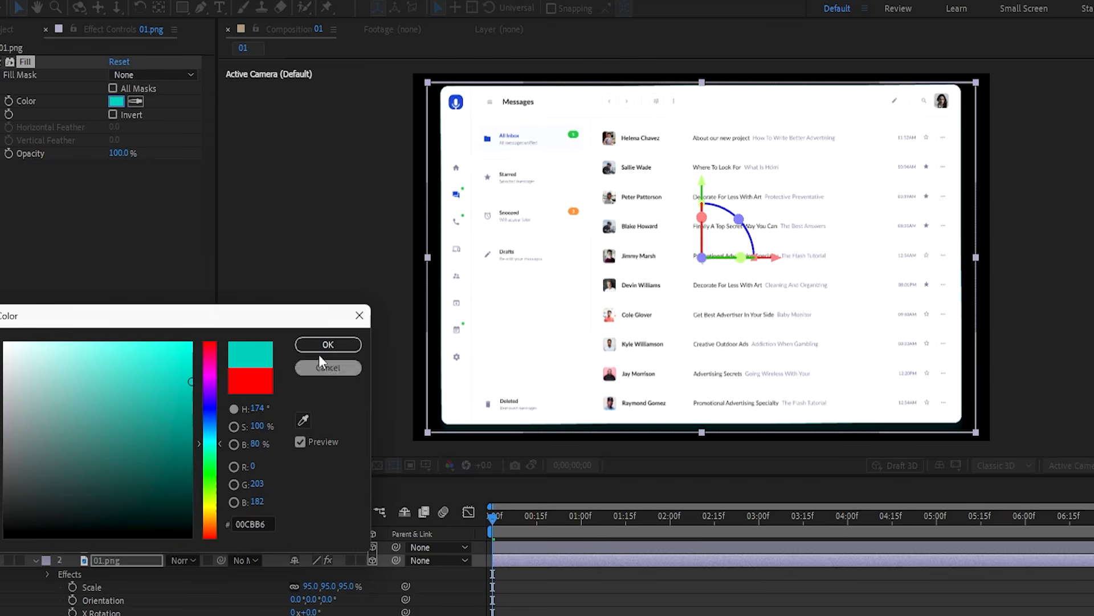
left_click(322, 346)
- Scale the teal copy to 97% so it frames the screen as a border
left_click(349, 585)
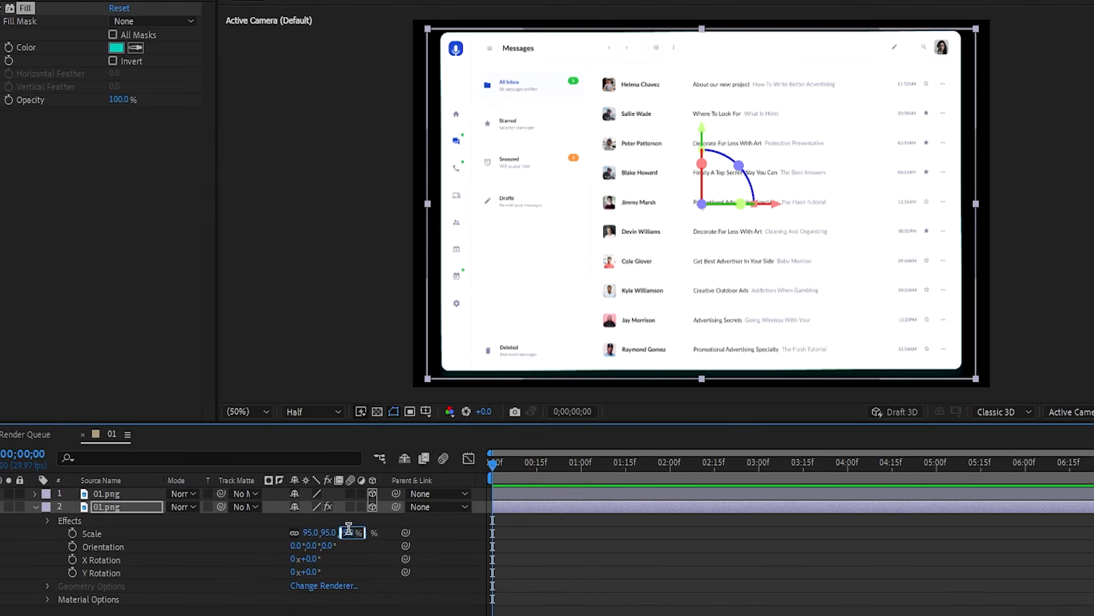
type("97")
key("Return")
left_click(364, 460)
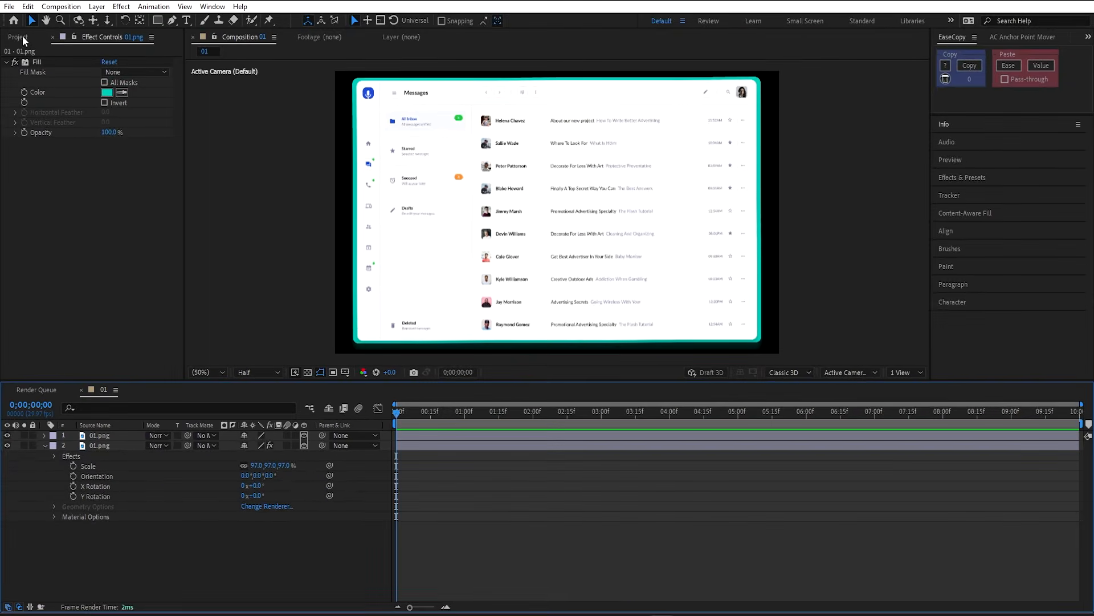
left_click(22, 37)
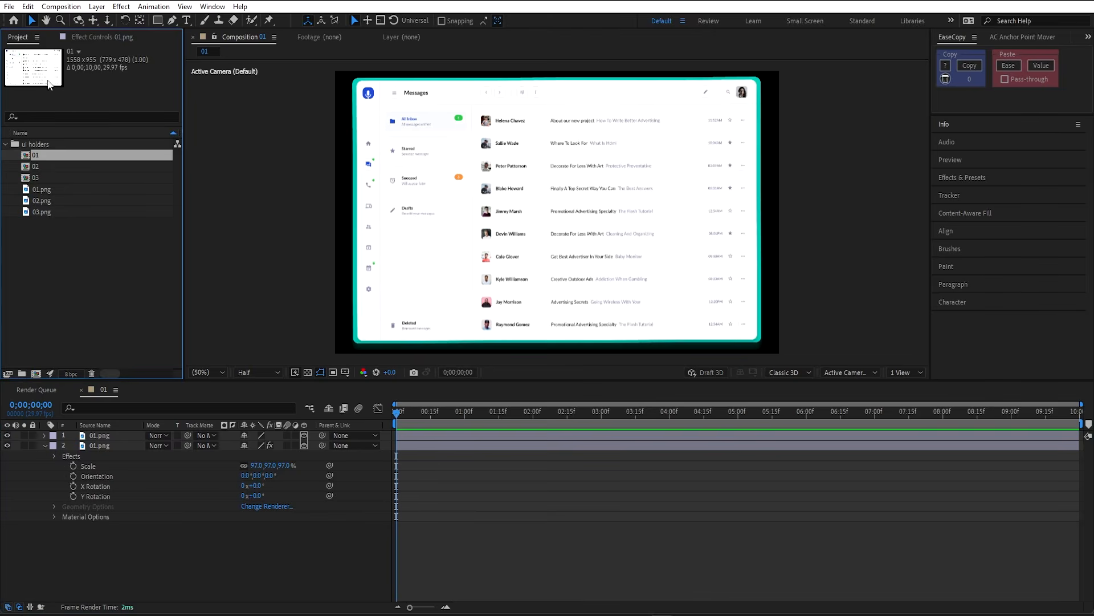
left_click(55, 196)
- In comp 02, make the Dashboard layer 3D at 95% scale and duplicate it
double_click(65, 167)
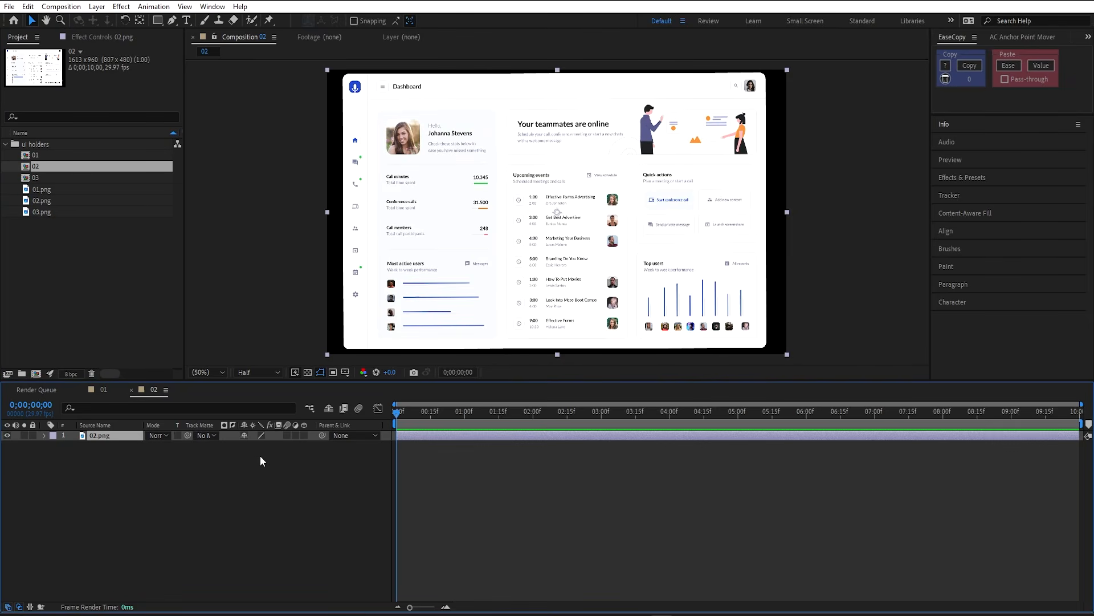
left_click(303, 435)
key("s")
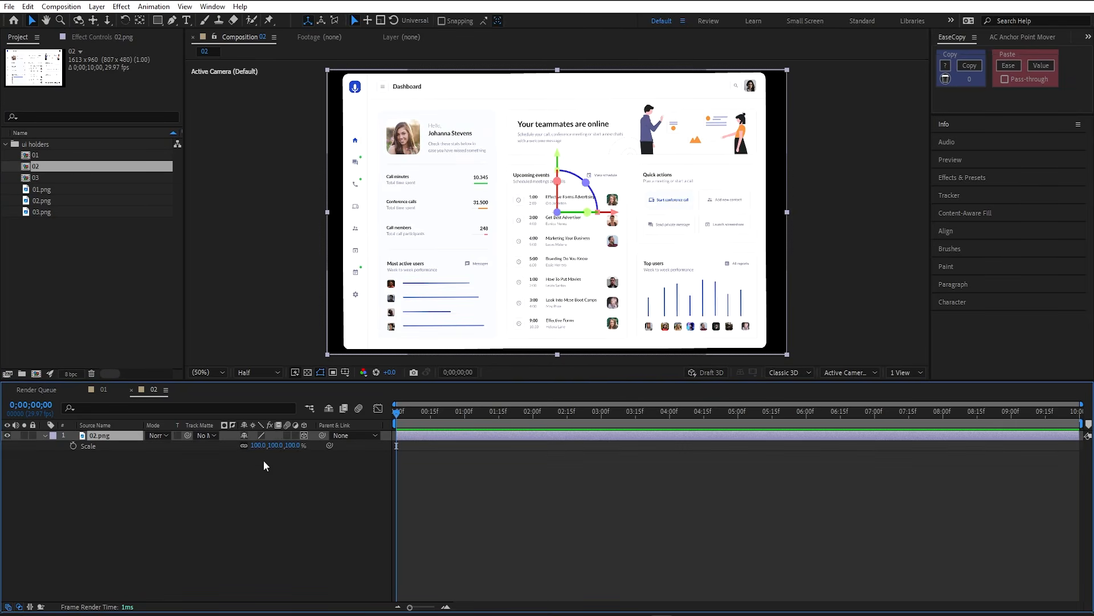
left_click(276, 445)
type("95")
key("Return")
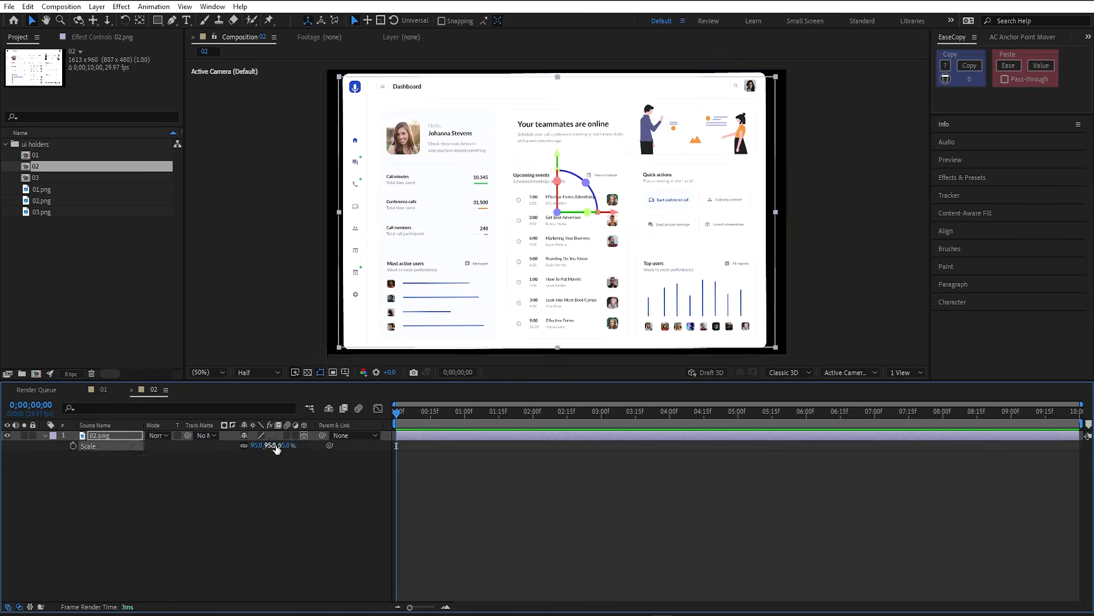
left_click(131, 438)
key("ctrl+d")
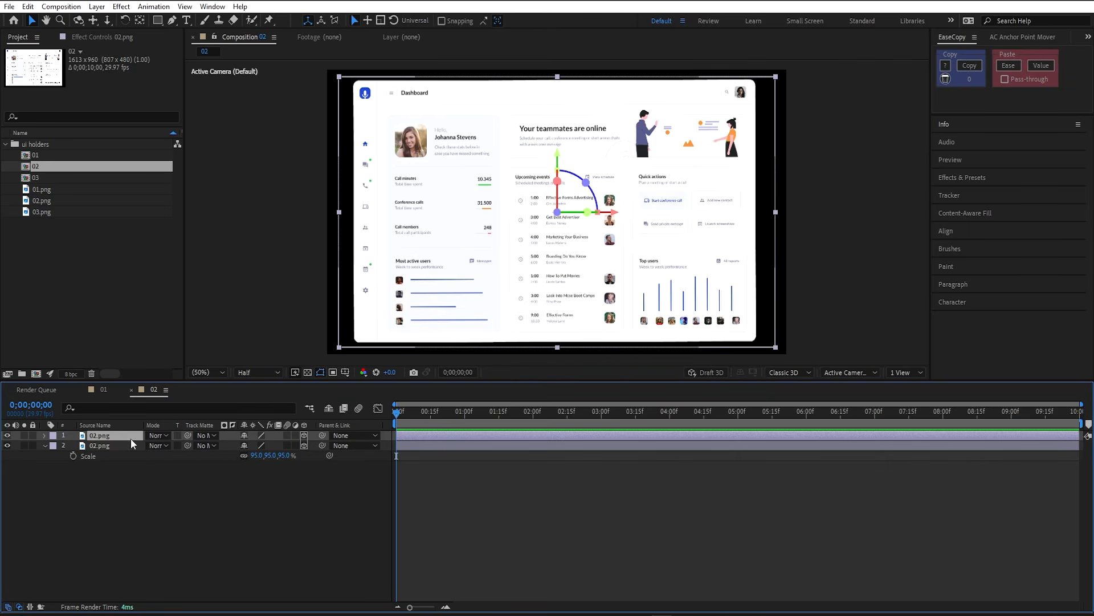
- Scale the lower Dashboard copy to 97% and copy comp 01's teal Fill effect for it
left_click(258, 455)
type("97")
key("Return")
left_click(109, 443)
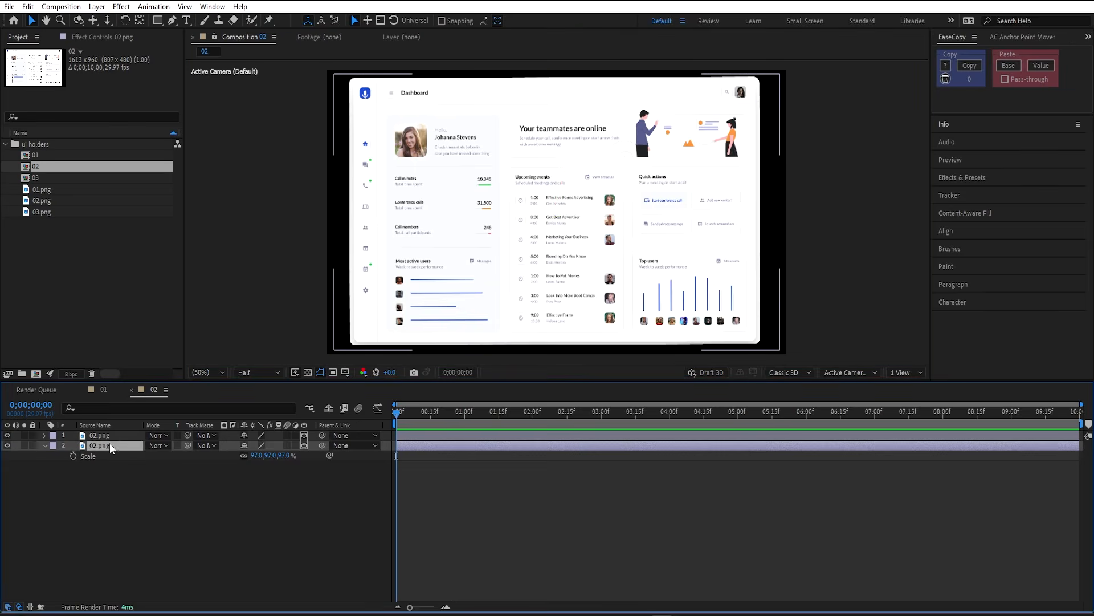
left_click(98, 389)
left_click(107, 444)
left_click(37, 62)
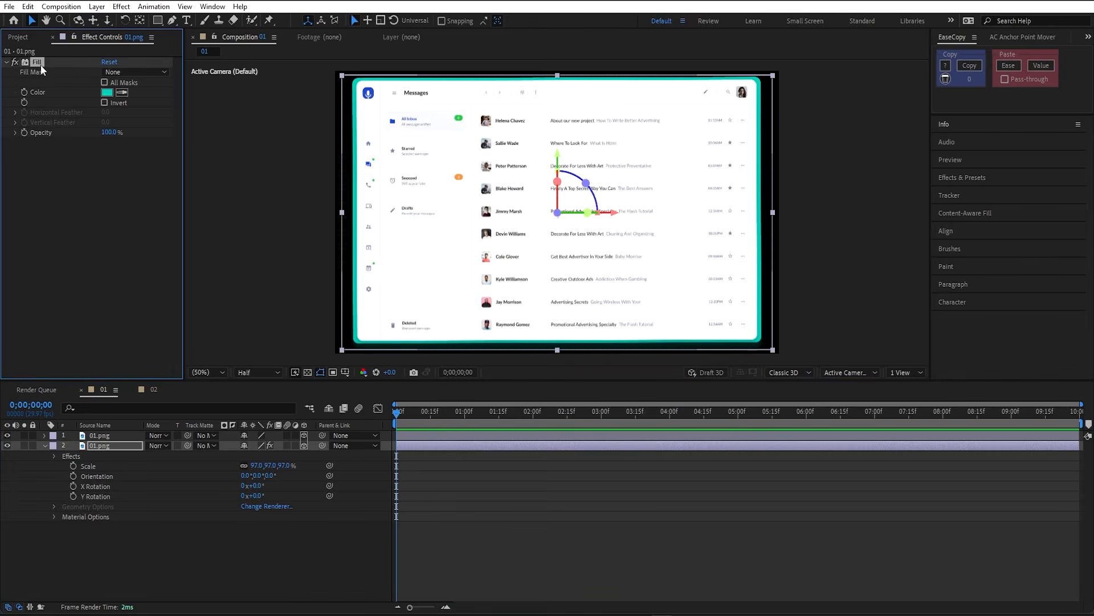
left_click(151, 388)
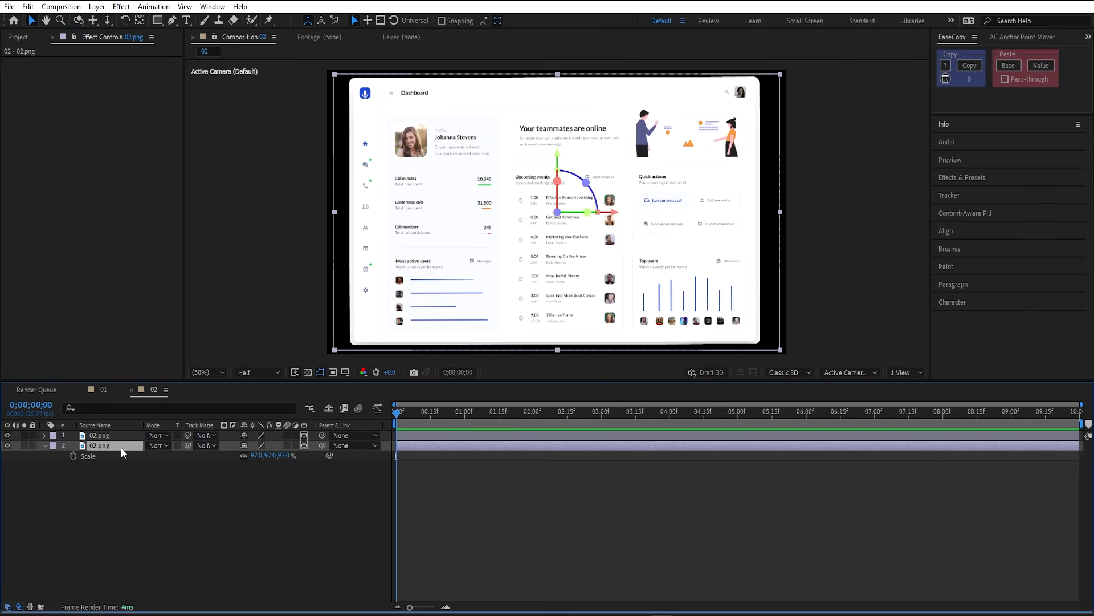
left_click(121, 446)
left_click(21, 41)
- In comp 03, make the Settings layer 3D at 95% scale and duplicate it
double_click(43, 179)
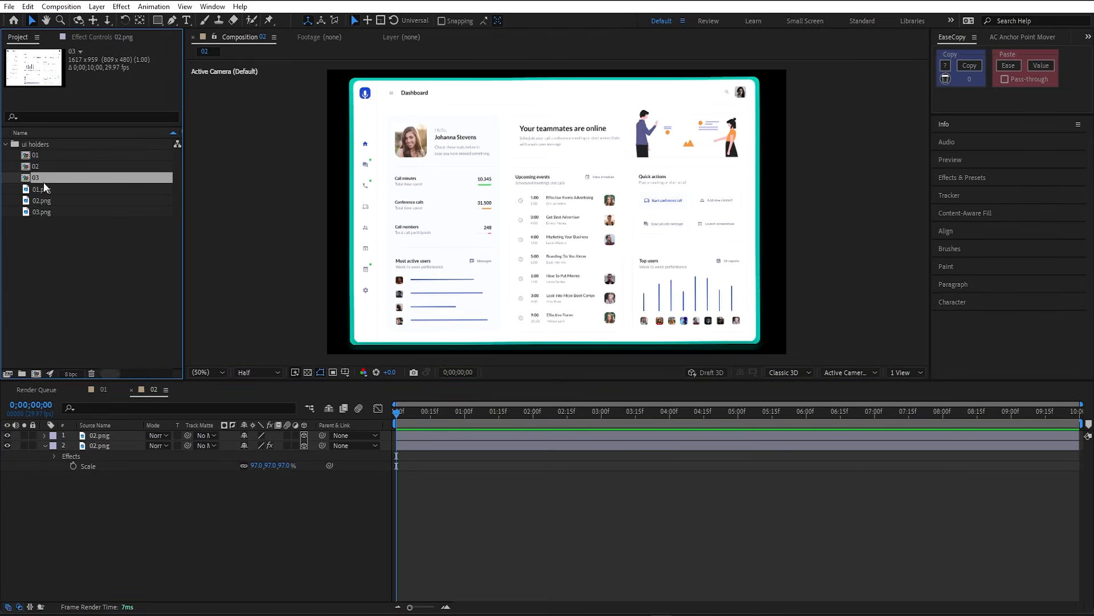
key("s")
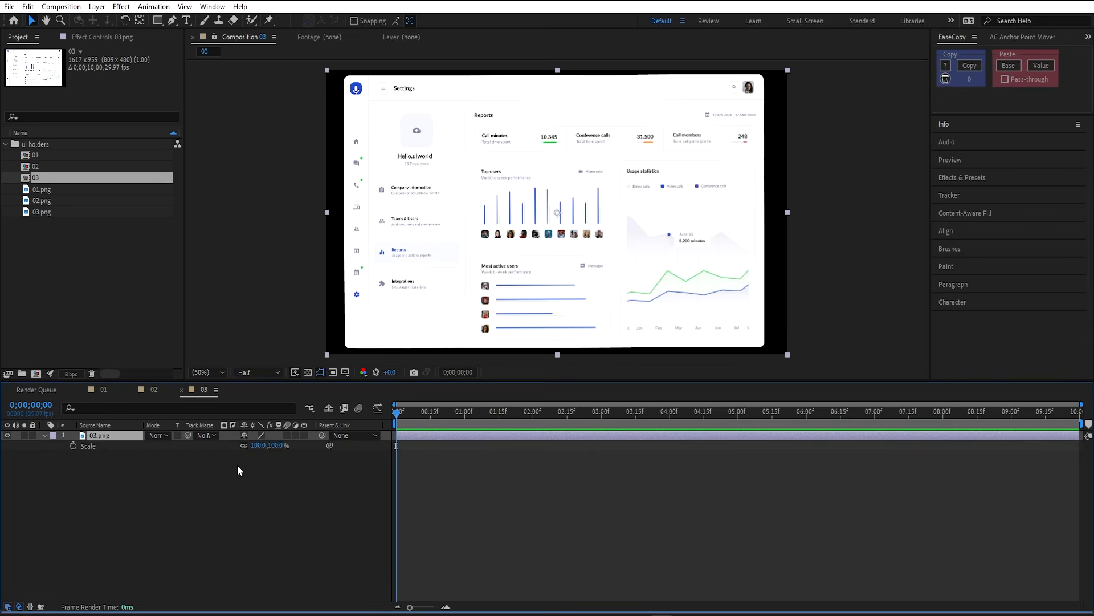
left_click(304, 435)
left_click(293, 445)
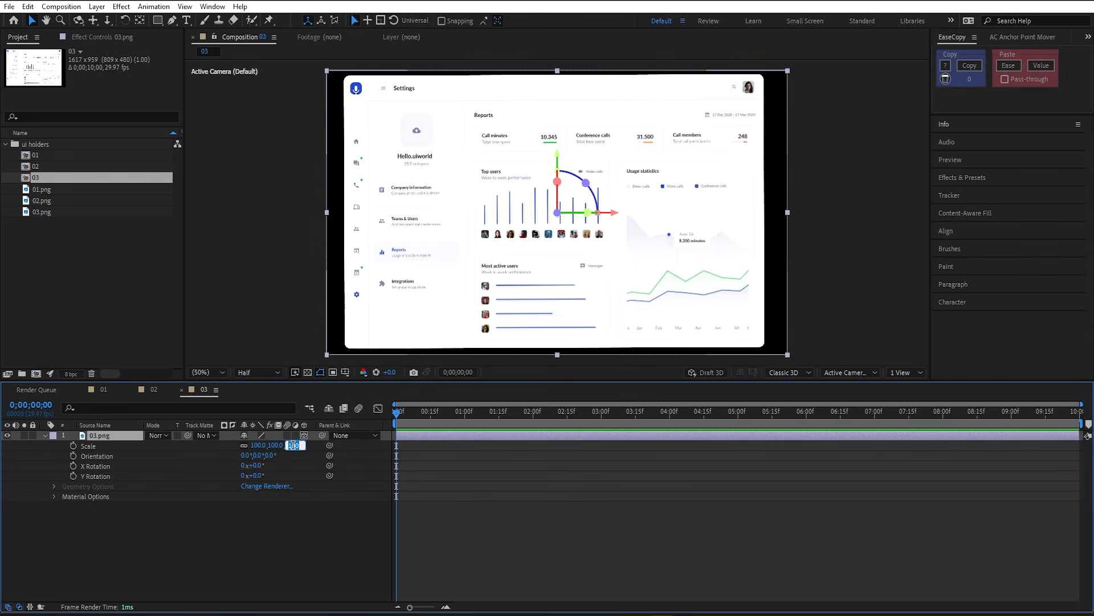
type("95")
key("Return")
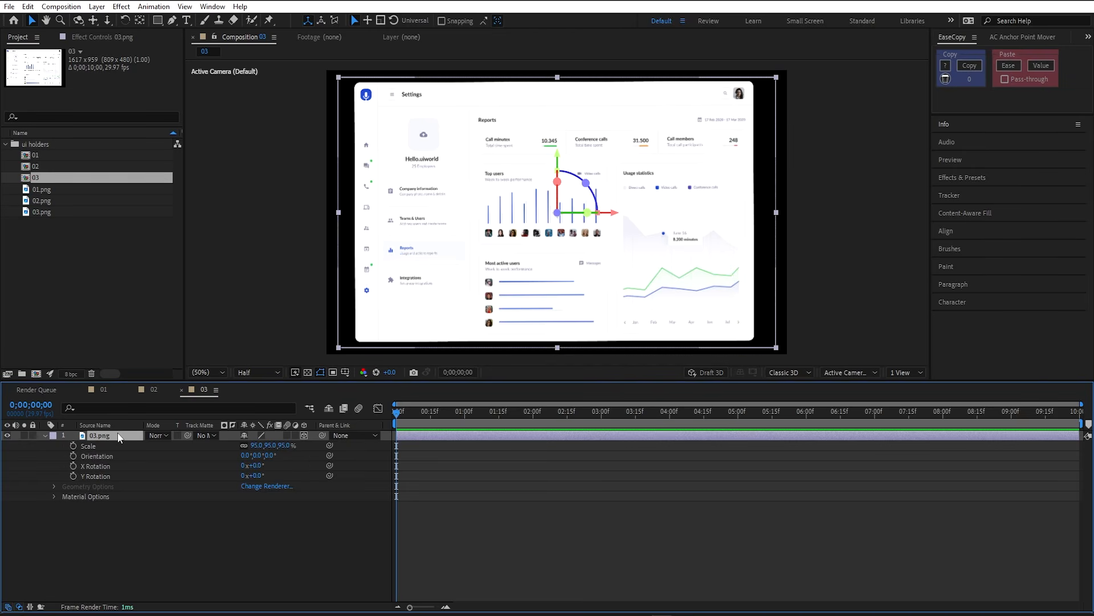
key("ctrl+d")
- Paste the teal Fill onto the lower Settings copy and scale it to 97%
left_click(121, 41)
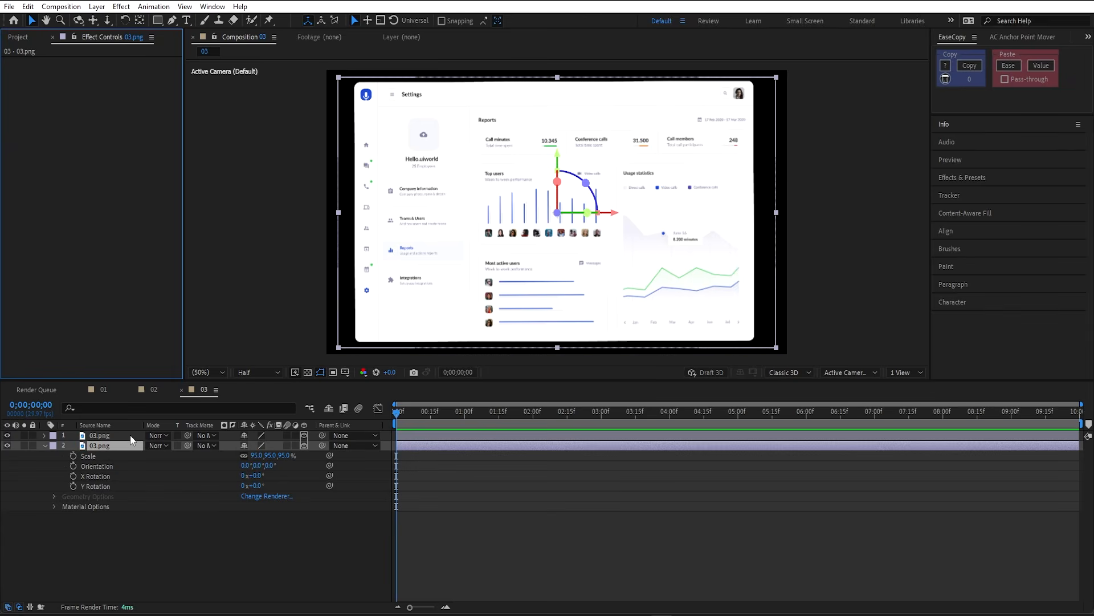
key("ctrl+v")
left_click(286, 466)
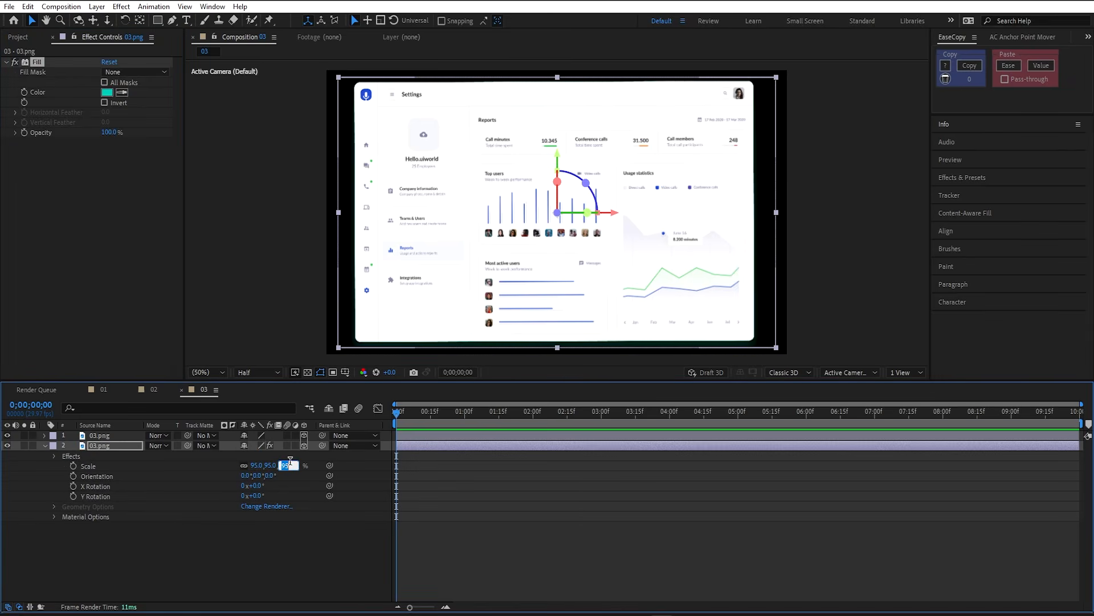
type("97")
key("Return")
key("F2")
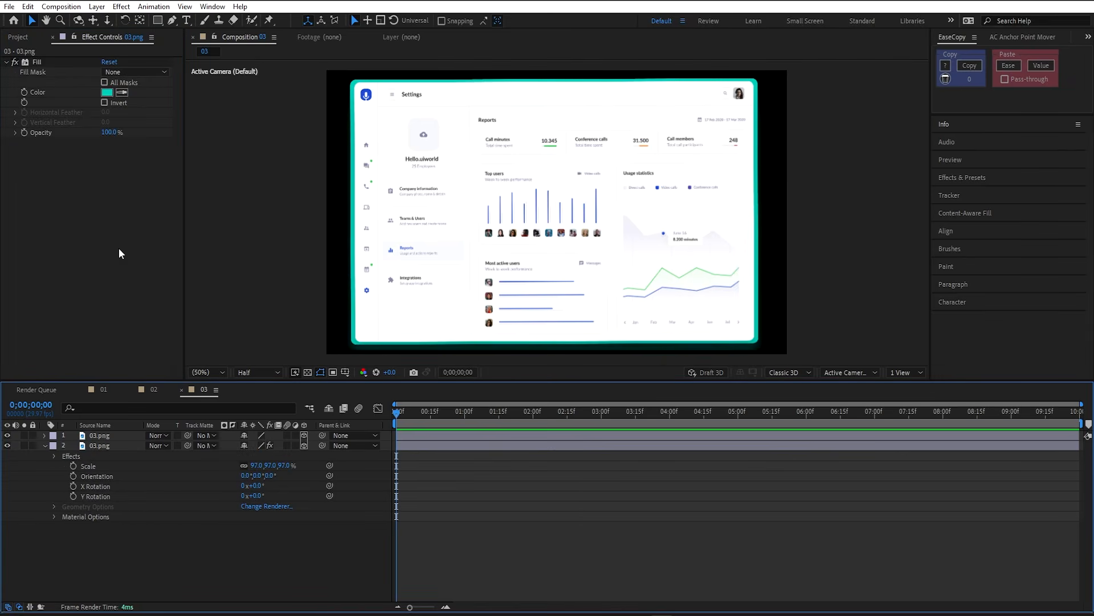
left_click(11, 37)
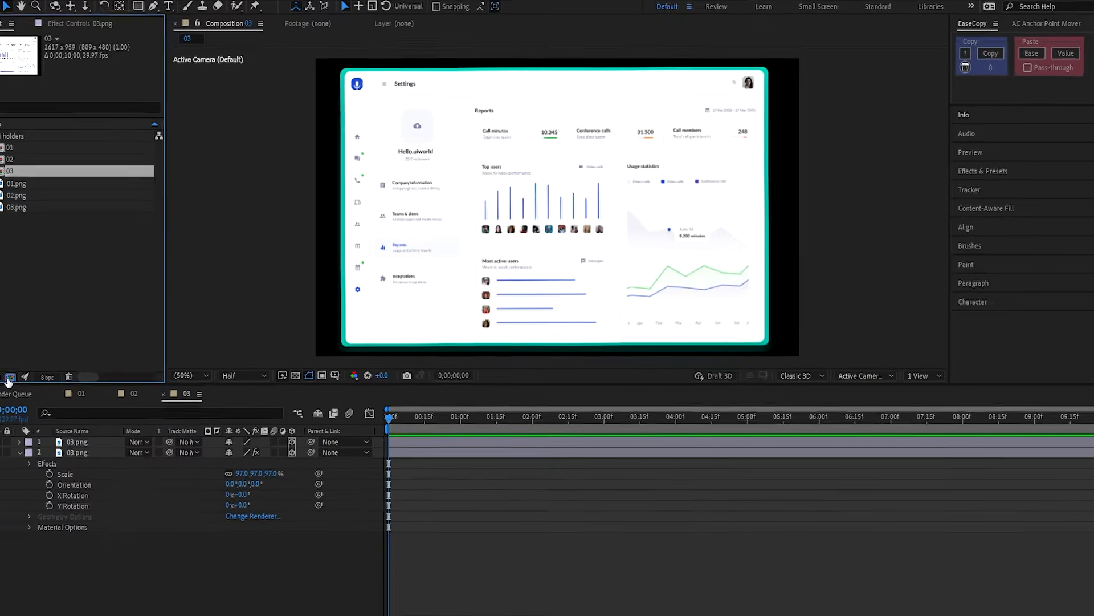
left_click(50, 377)
- Create the 'main comp' composition and add screen comps 01–03 to it
type("main comp")
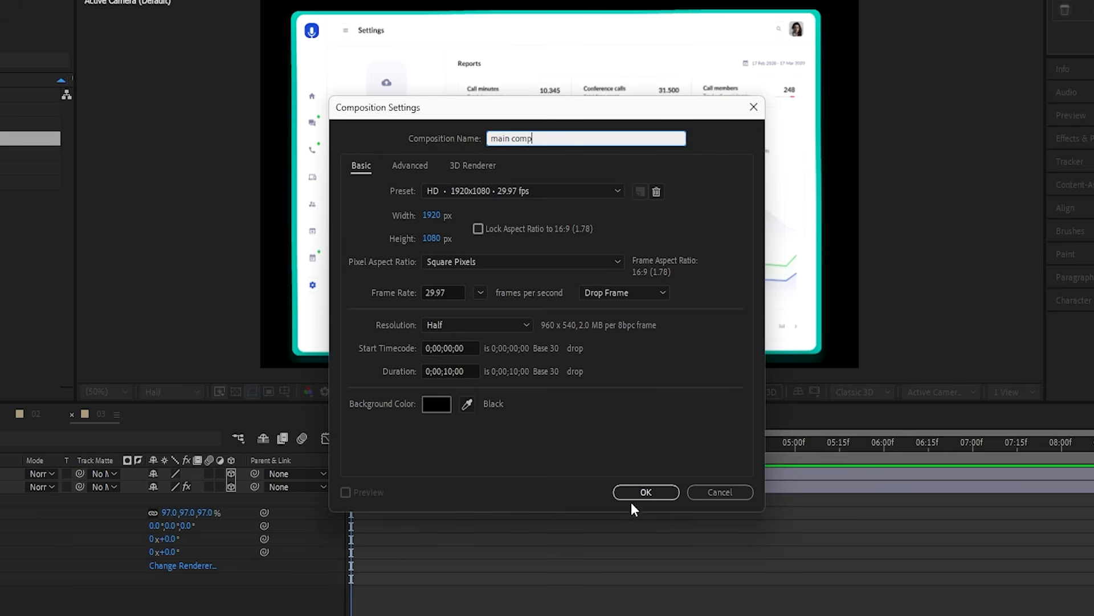
left_click(642, 494)
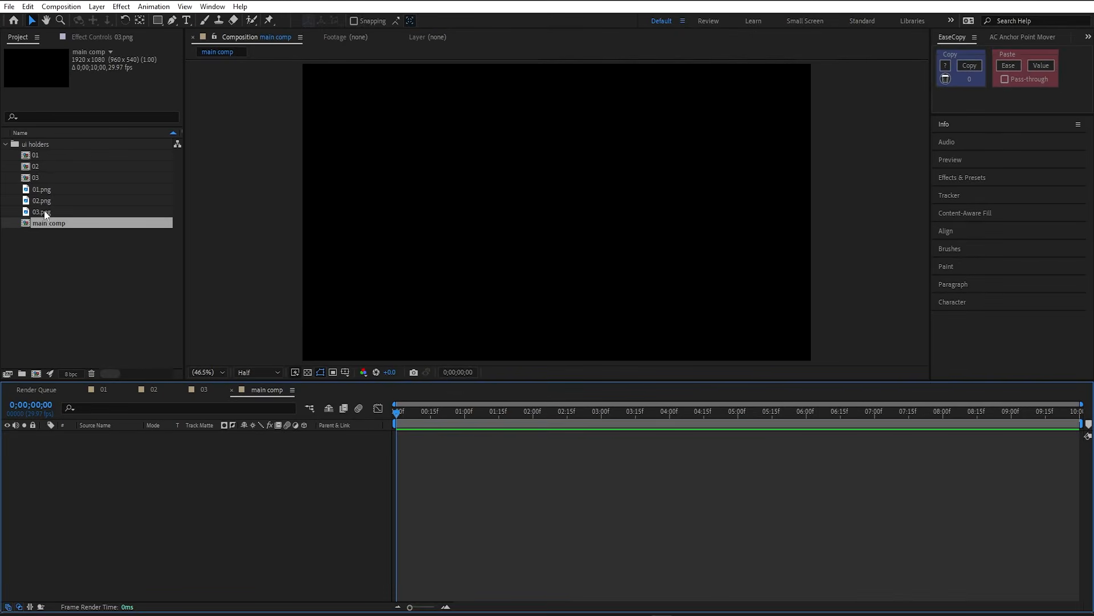
left_click(55, 179)
left_click(64, 158, "shift")
left_click_drag(67, 161, 144, 498)
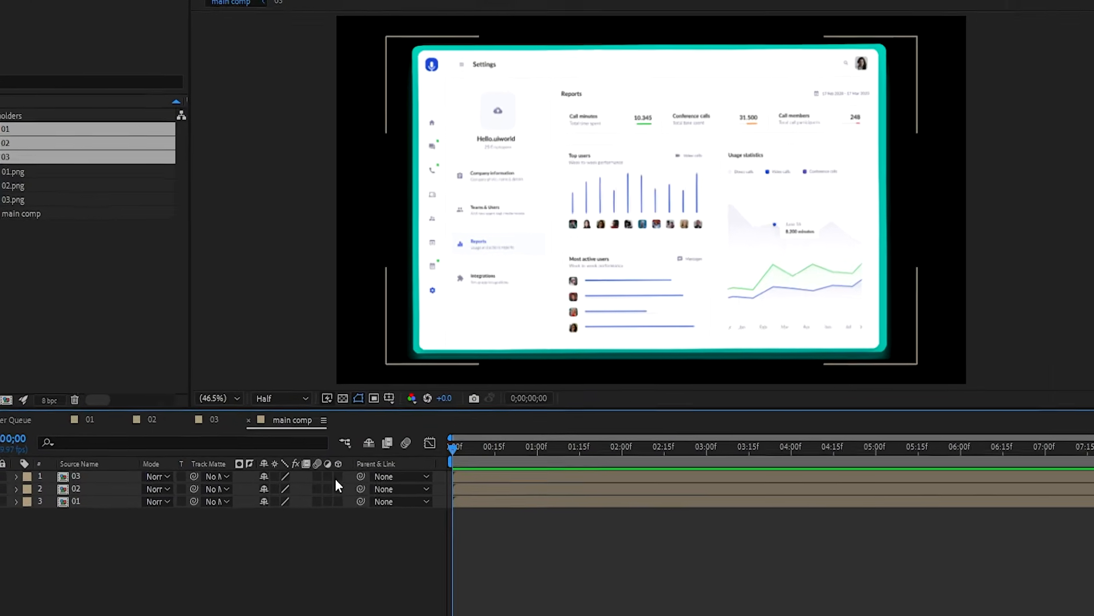
- Switch the three screen layers to 3D with collapsed transformations
left_click(347, 487)
left_click(346, 500)
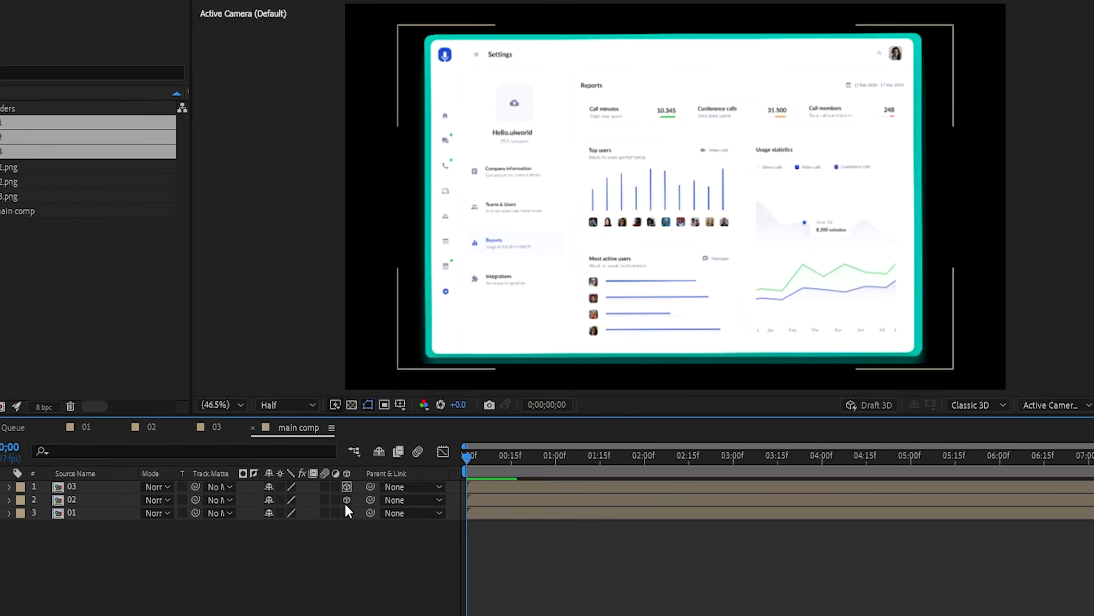
left_click(346, 513)
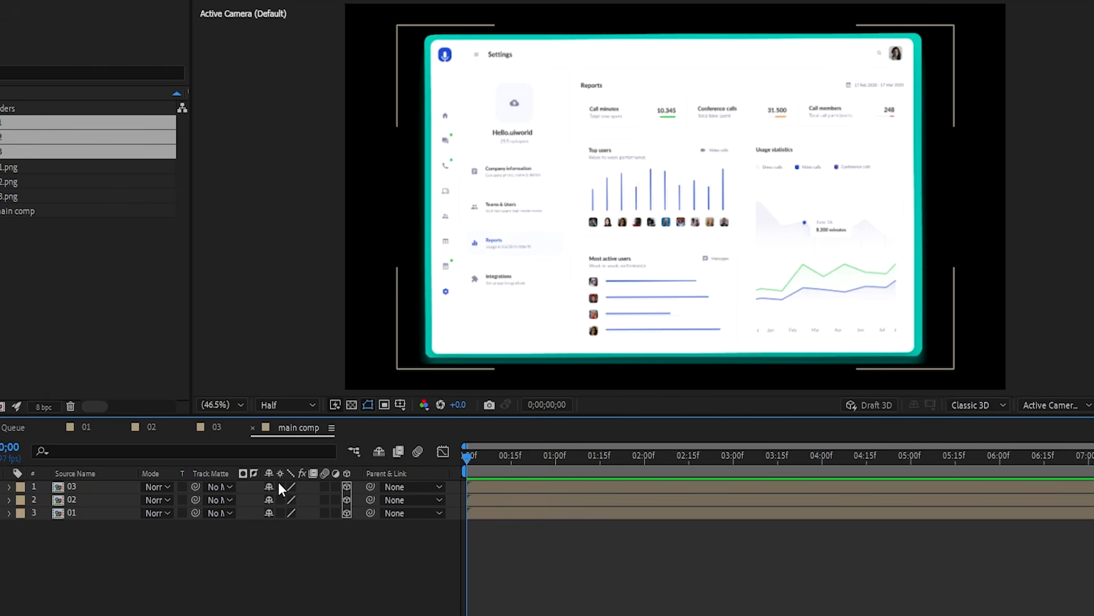
left_click_drag(278, 481, 275, 544)
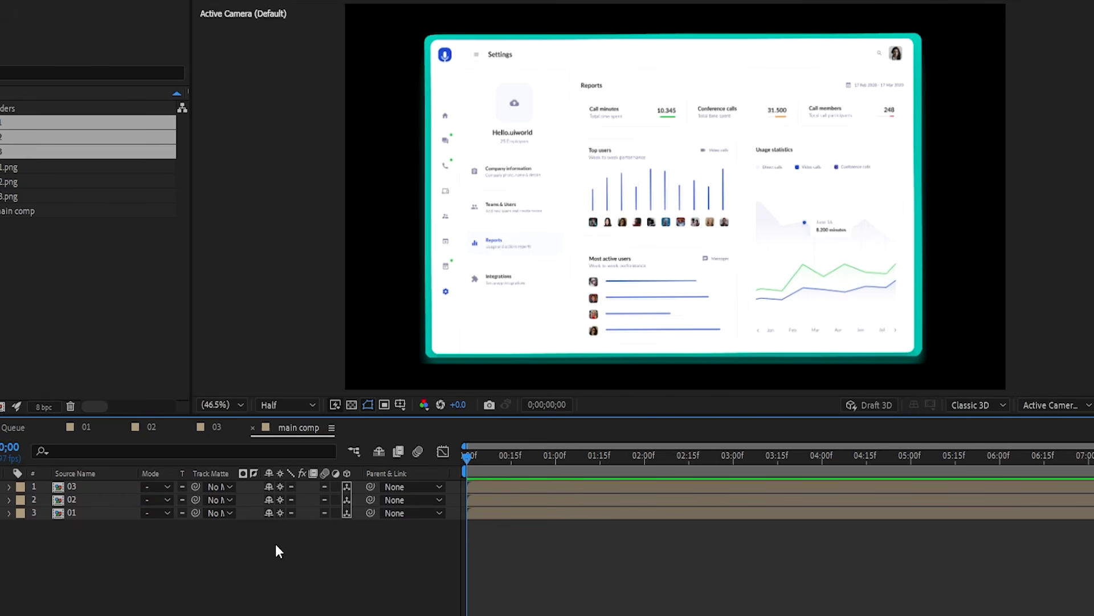
- Add a 28mm two-node Camera 1 to main comp
right_click(268, 546)
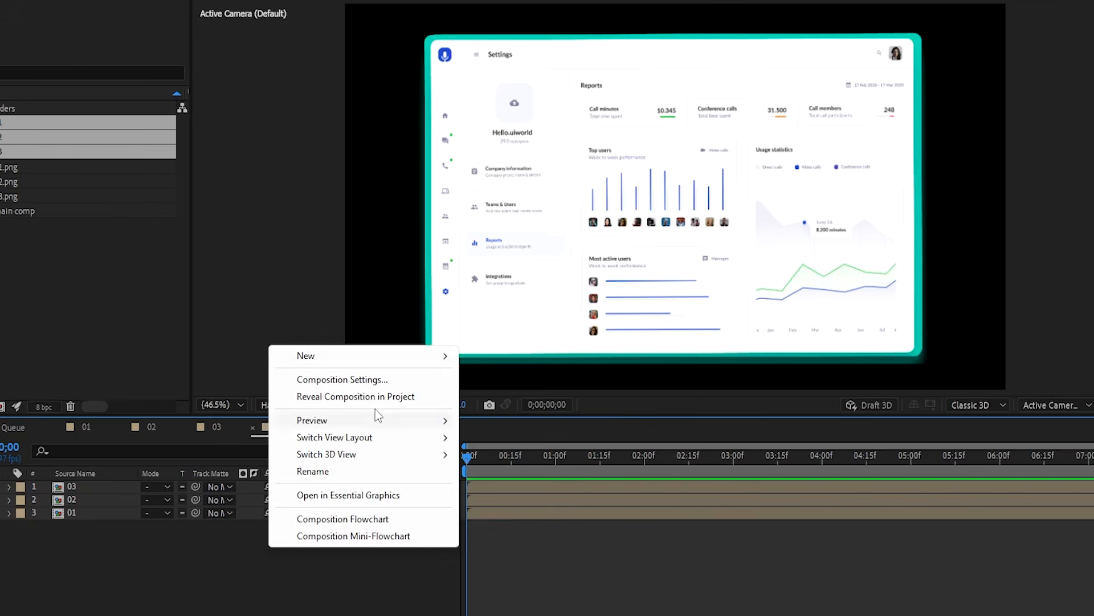
mouse_move(428, 360)
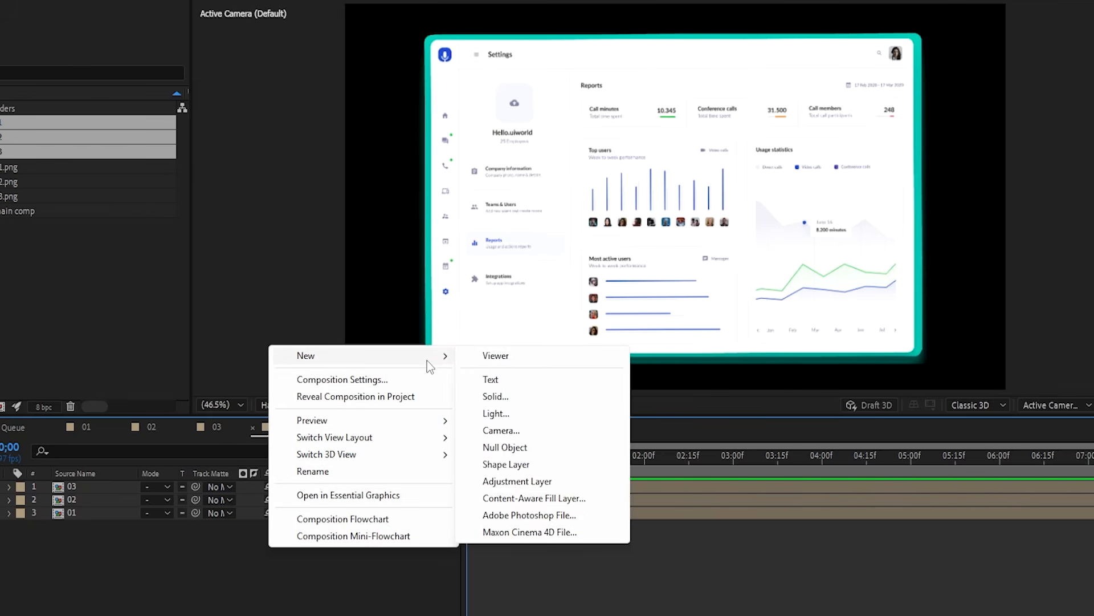
left_click(527, 432)
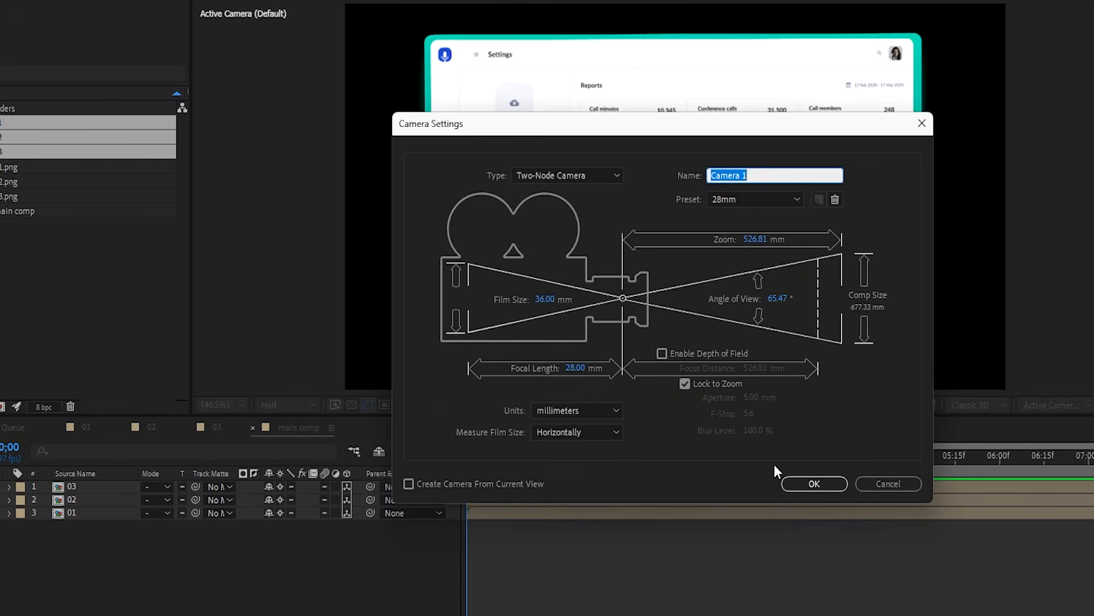
left_click(814, 483)
- Add a 3D Null 1 and parent screen layers 01–03 to it
right_click(239, 607)
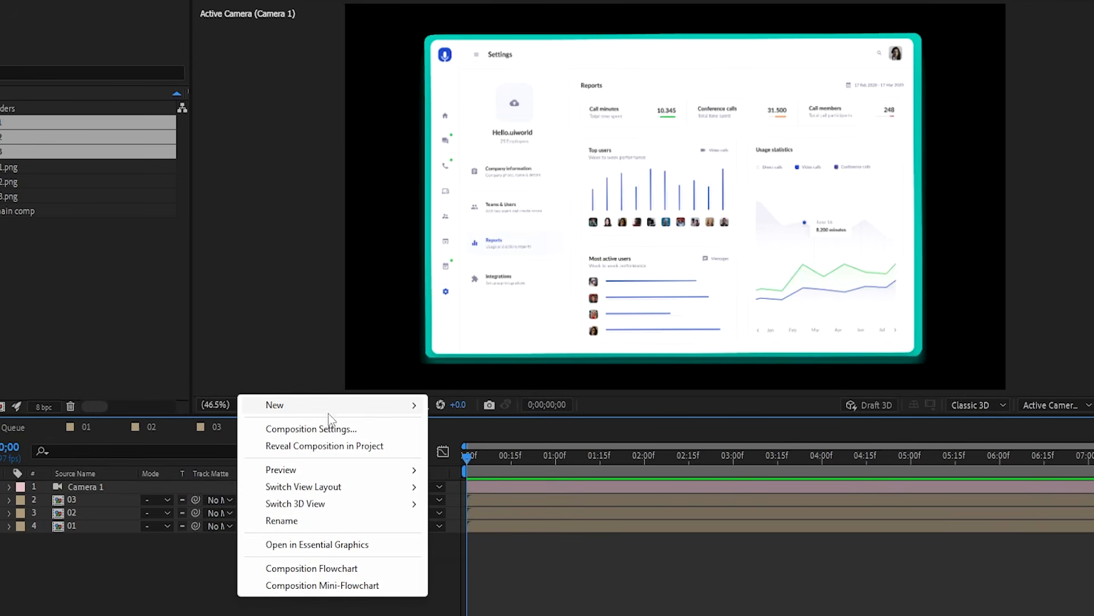
mouse_move(399, 406)
left_click(473, 496)
left_click(342, 574)
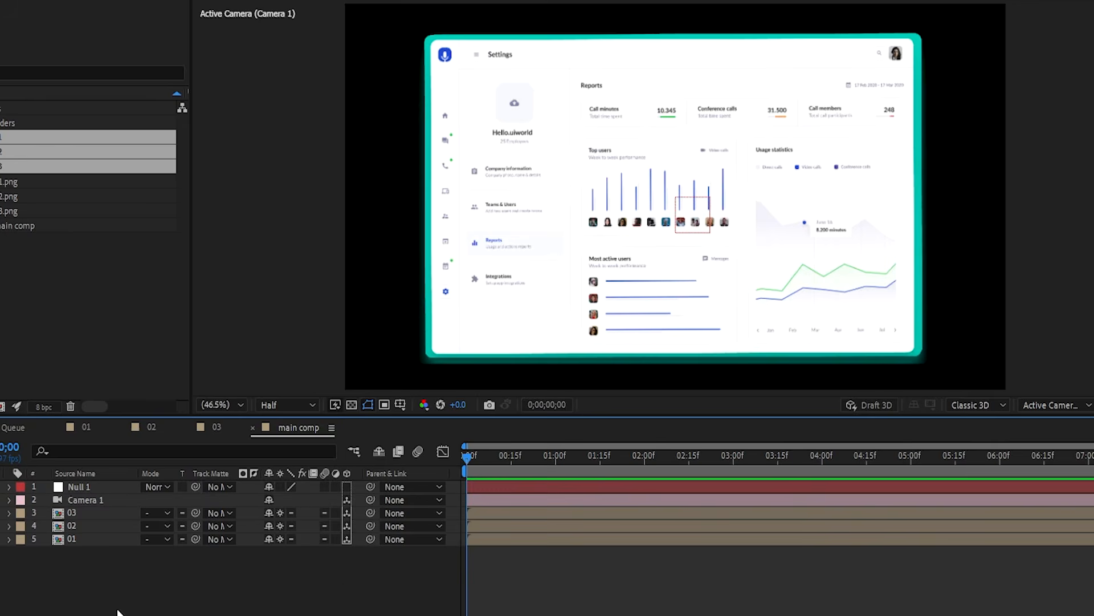
left_click_drag(70, 573, 94, 516)
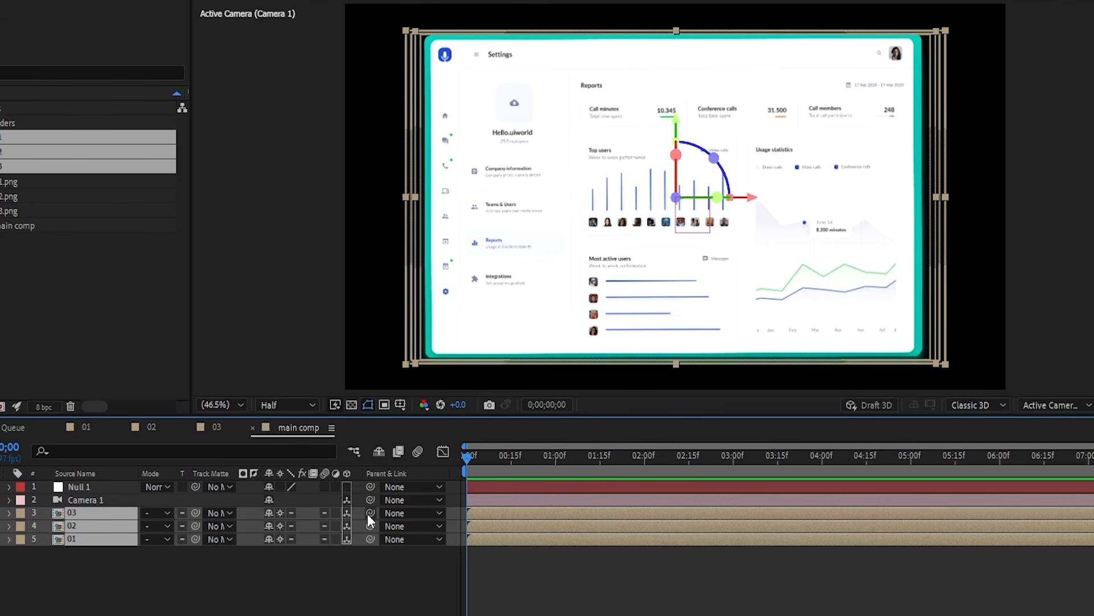
left_click_drag(369, 512, 87, 492)
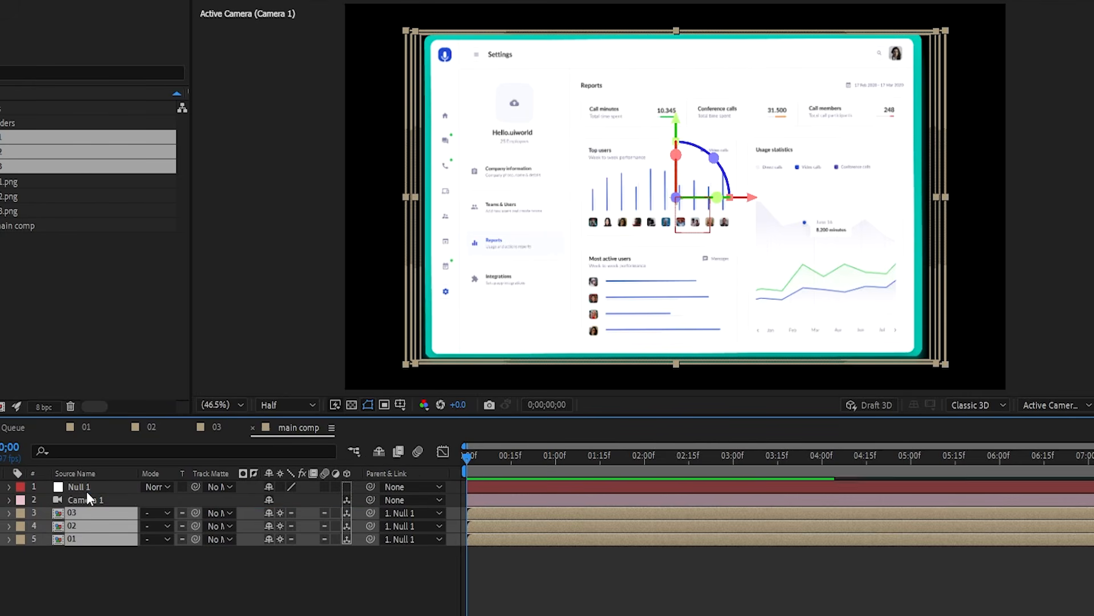
left_click(138, 576)
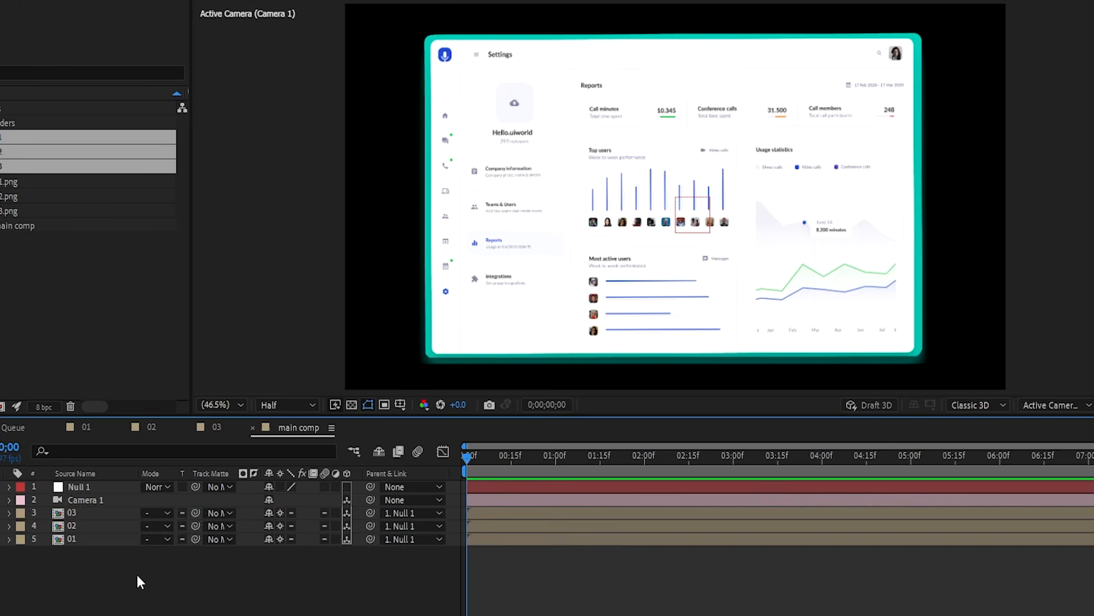
left_click(94, 488)
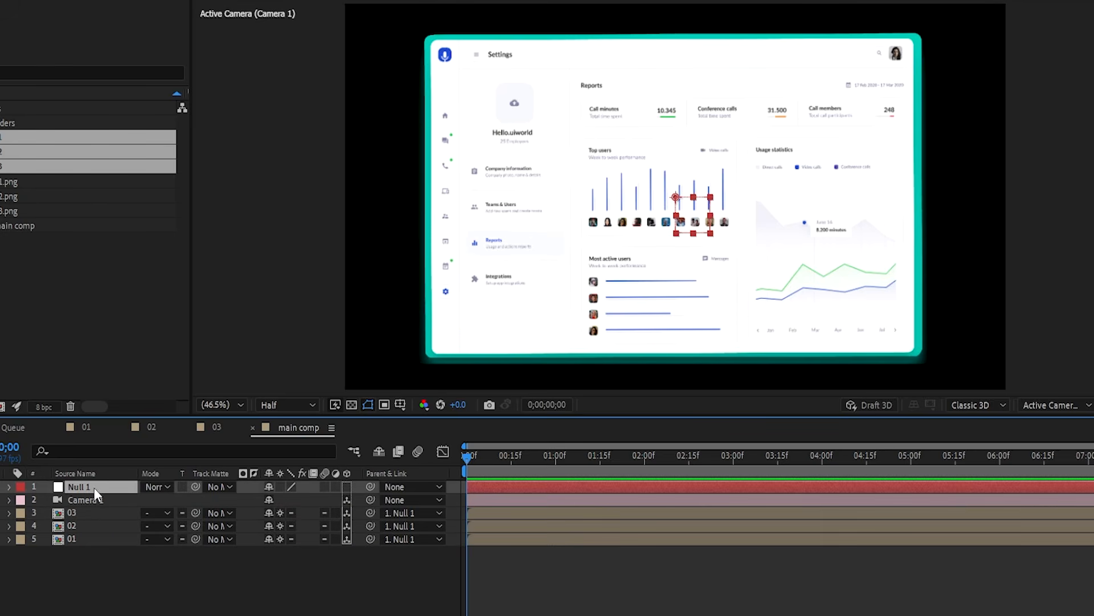
left_click(347, 487)
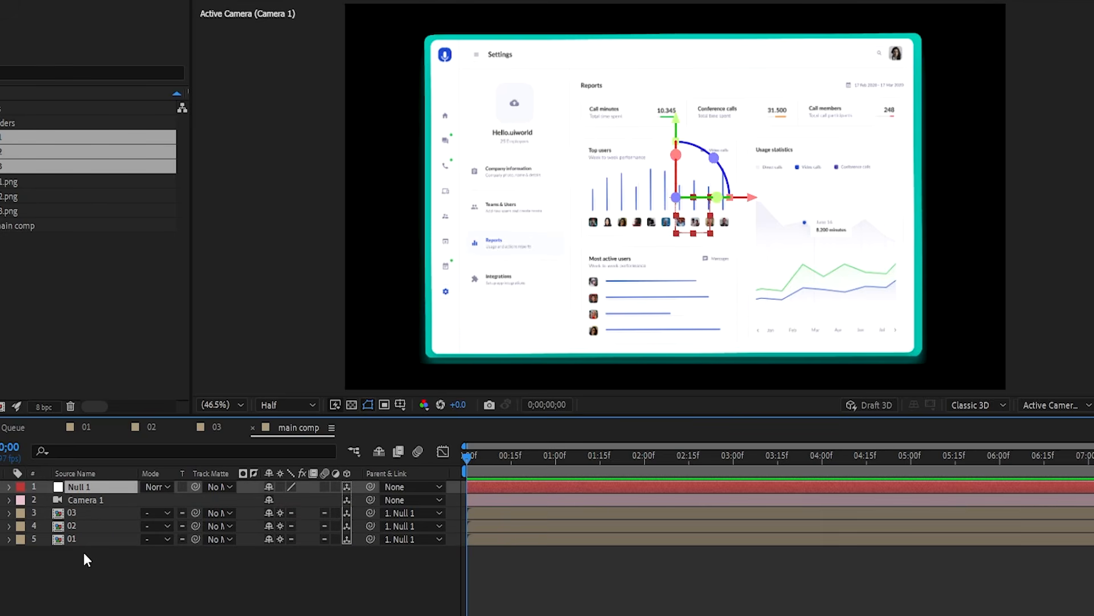
- Scale Null 1 to 160%
key("s")
left_click(289, 499)
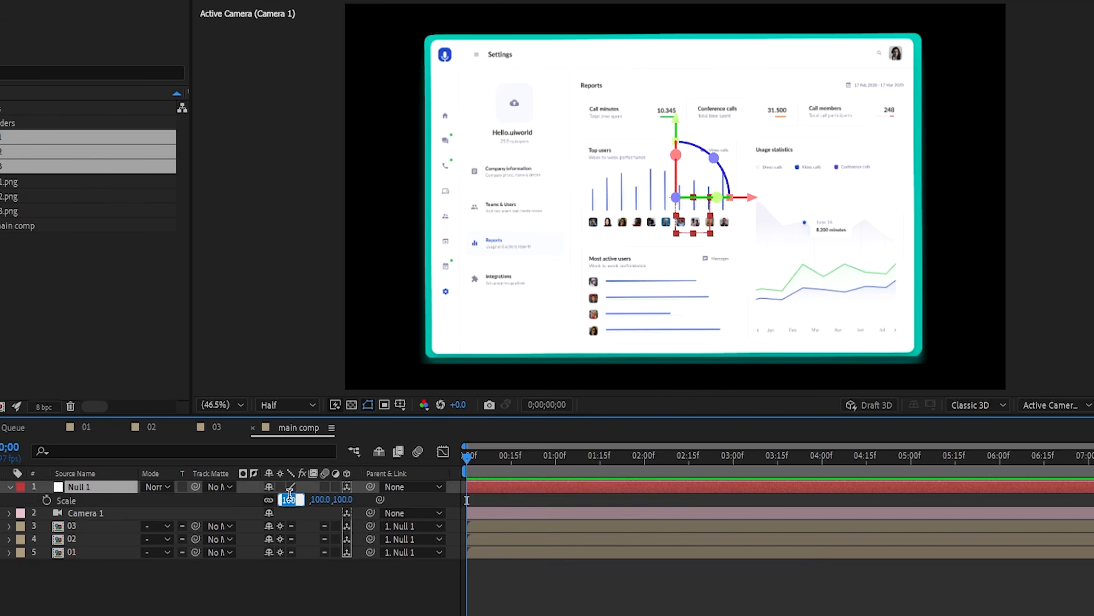
type("1")
key("Return")
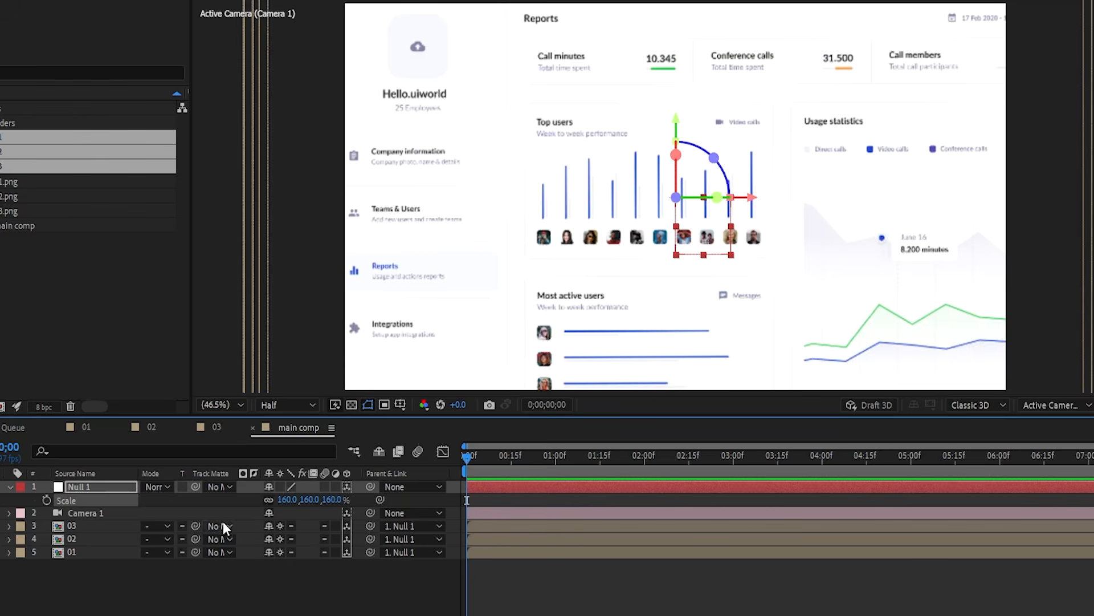
- Set Null 1's Orientation to 300°, 345°, 320°
key("r")
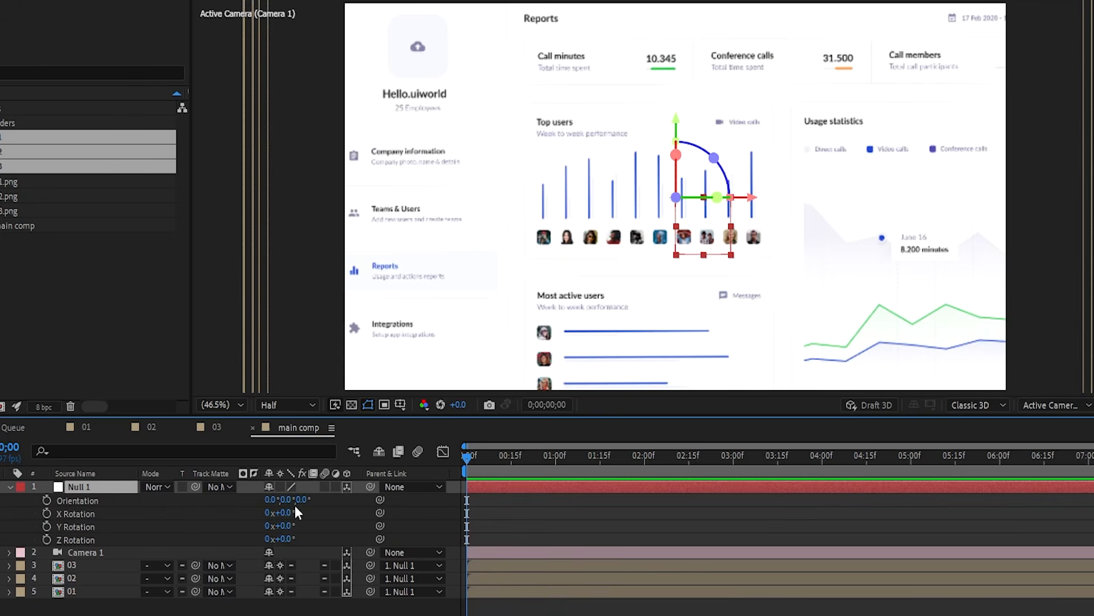
left_click(269, 501)
key("Return")
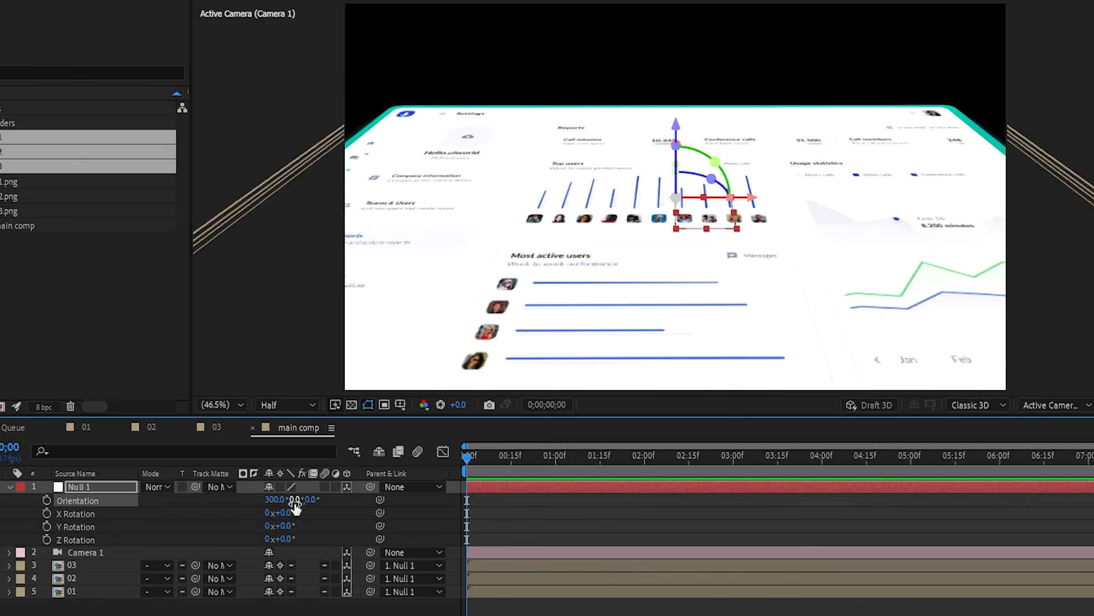
left_click(295, 500)
type("345")
key("Return")
left_click(317, 499)
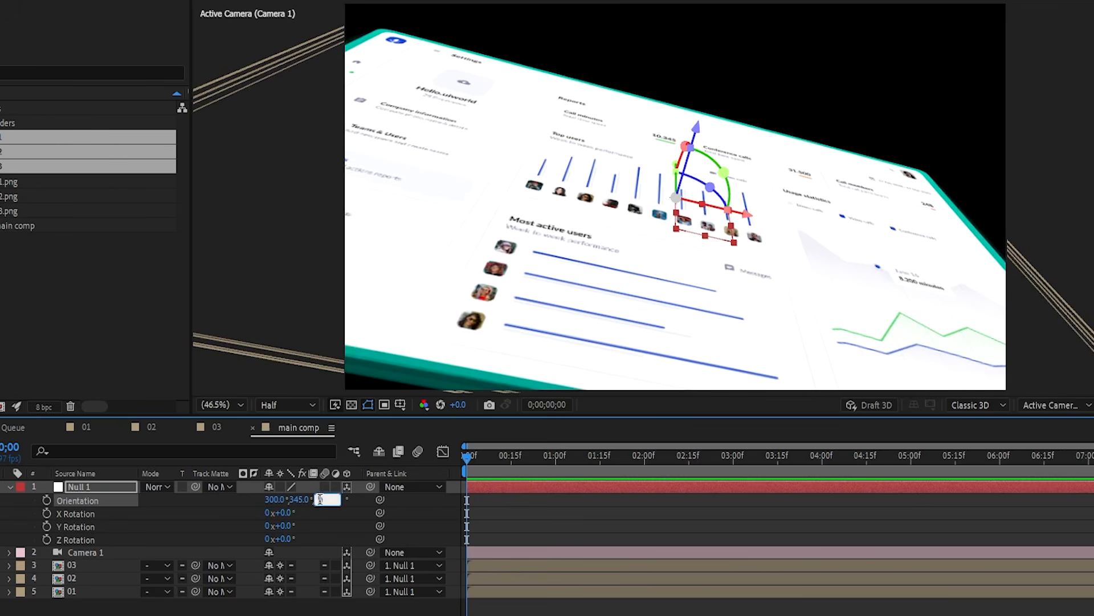
type("320")
key("Return")
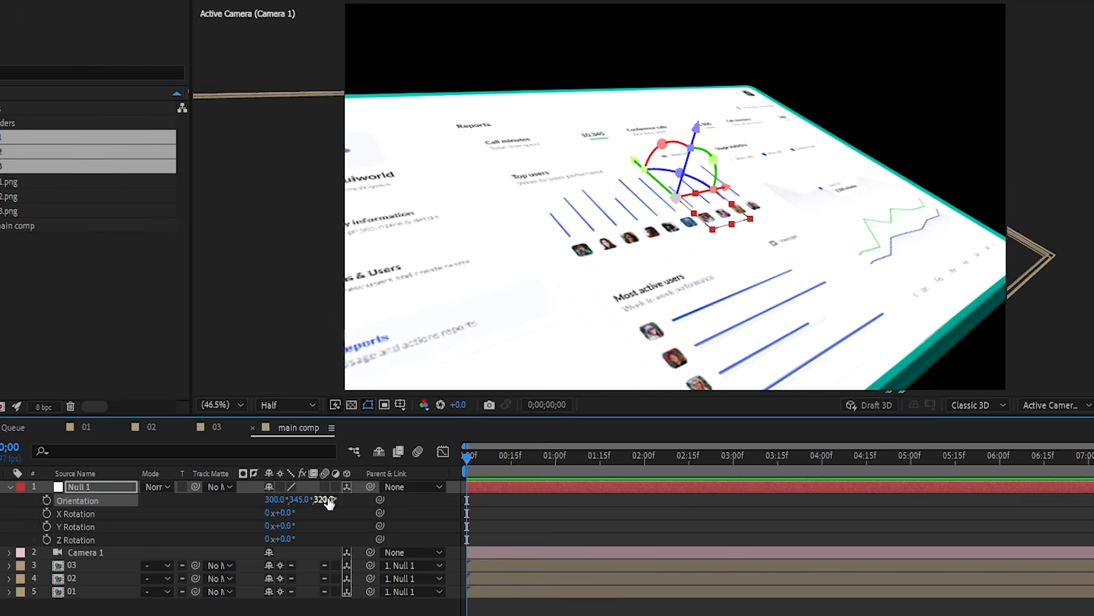
left_click(331, 609)
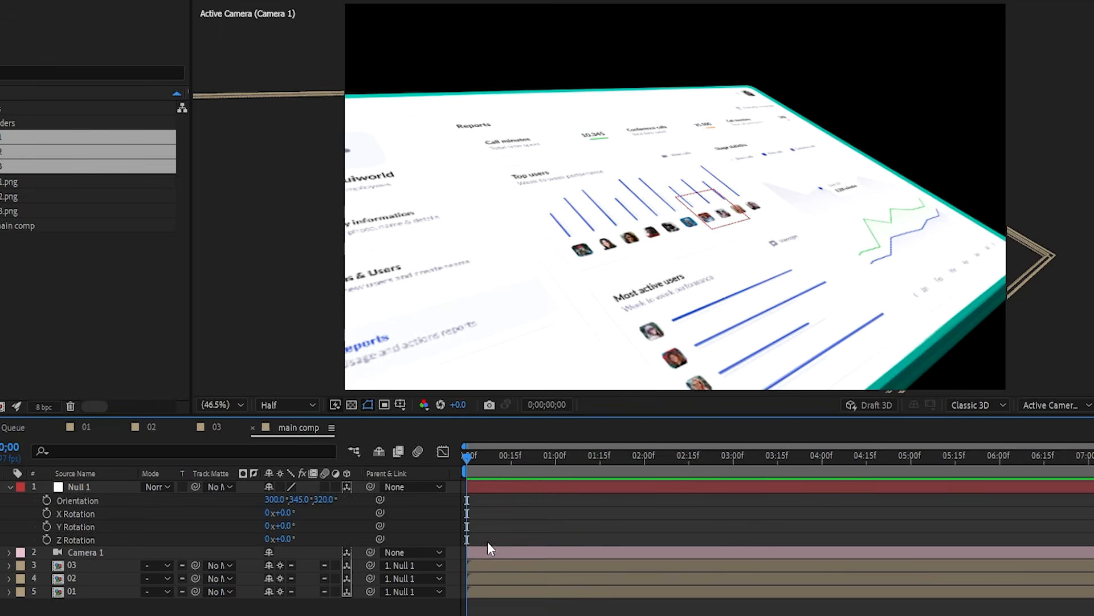
left_click(546, 490)
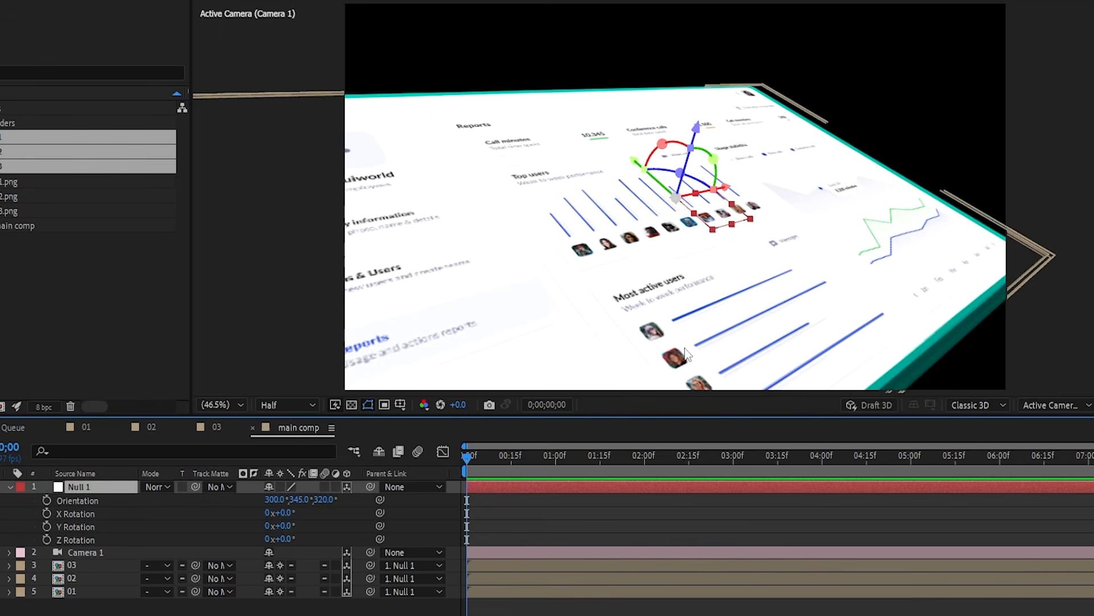
- Preview at full resolution, nudge the screens along X, and move layer 03 to the bottom
left_click(302, 403)
left_click(283, 442)
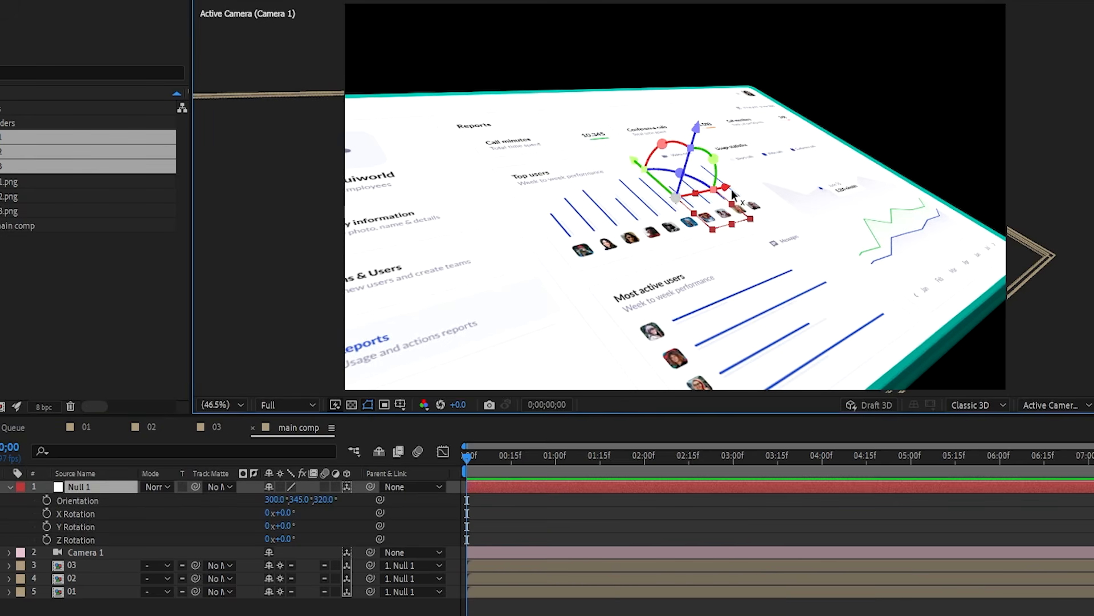
left_click_drag(734, 193, 805, 164)
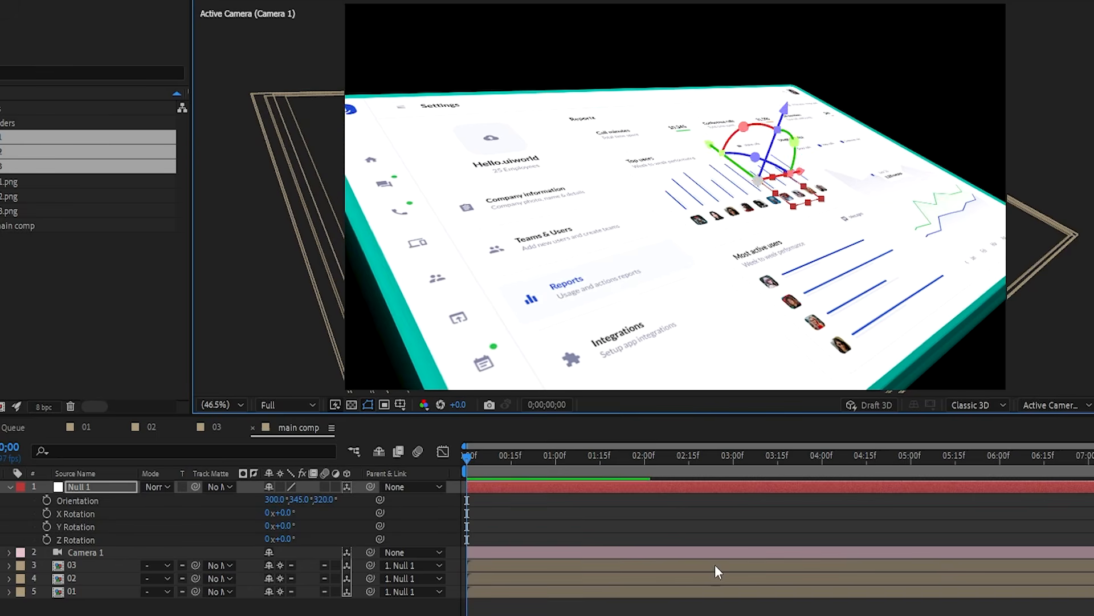
left_click(656, 611)
left_click_drag(97, 591, 106, 588)
mouse_move(105, 530)
left_mouse_down()
mouse_move(129, 501)
mouse_move(88, 536)
left_mouse_up()
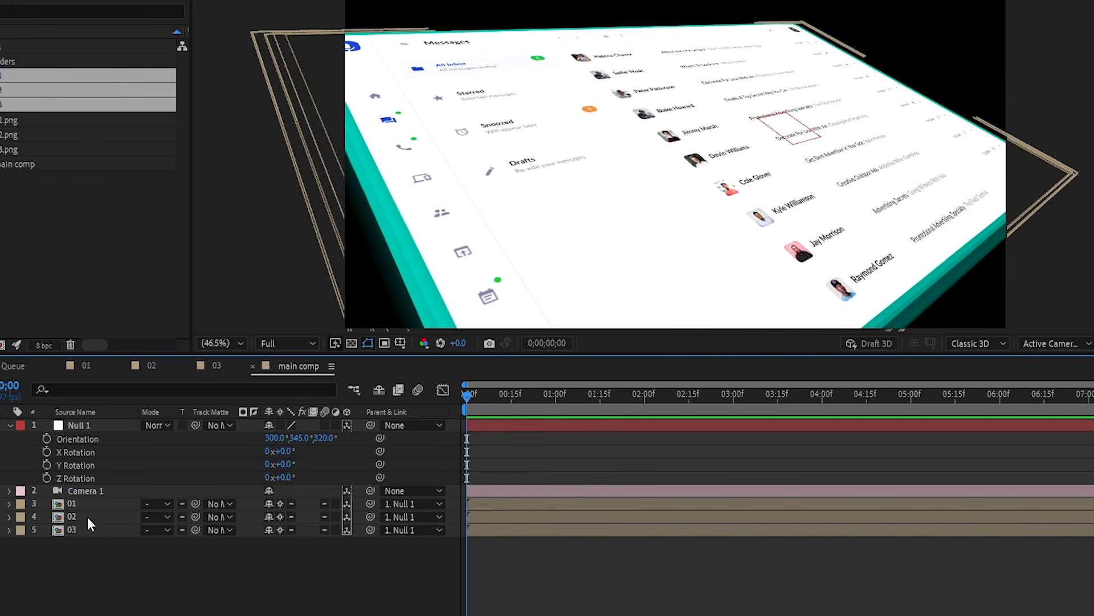
- Set layer 02's Z position to 600 and layer 03's to 1200
left_click(88, 516)
key("p")
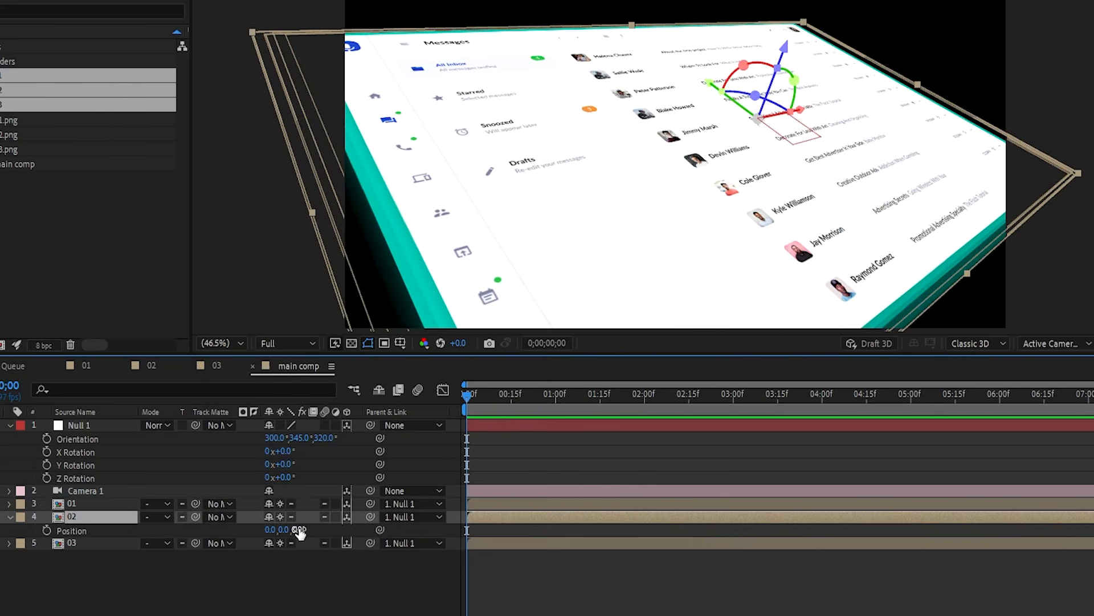
left_click(299, 530)
type("600")
key("Return")
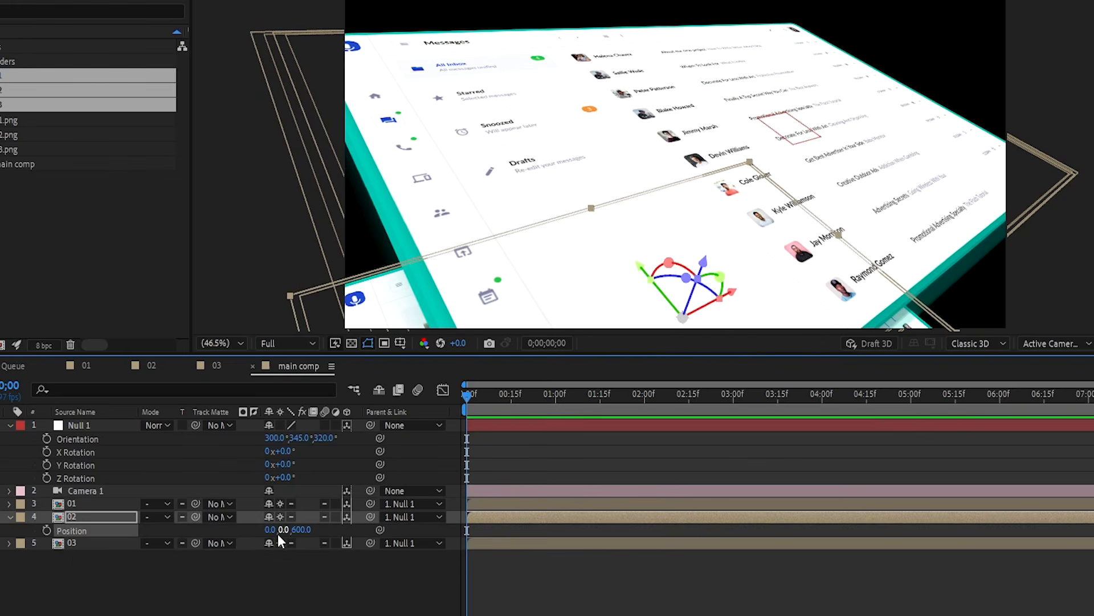
left_click(97, 545)
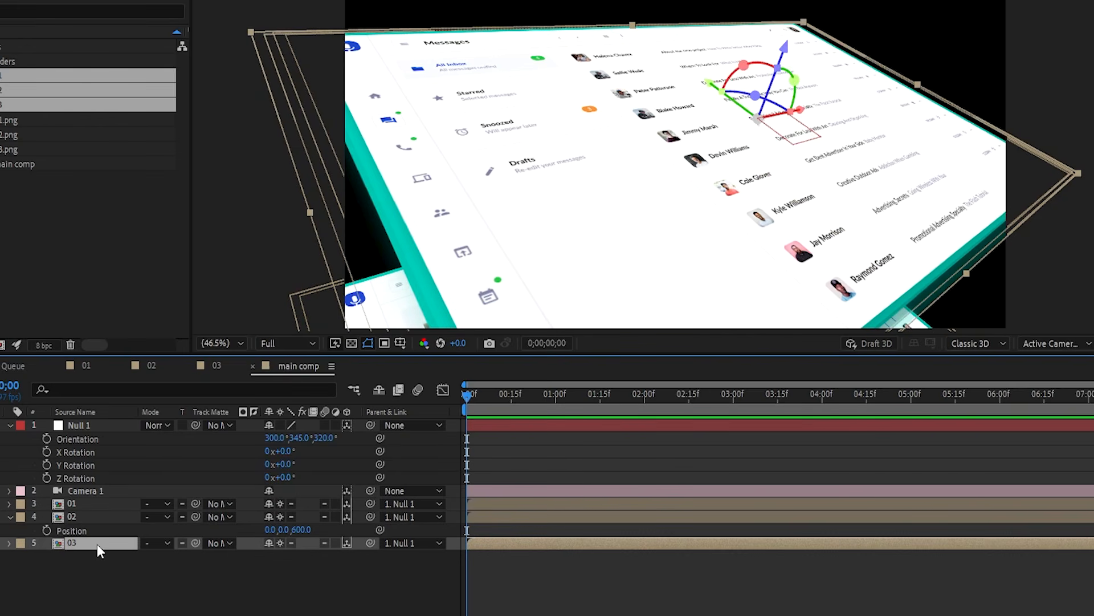
key("p")
left_click(292, 556)
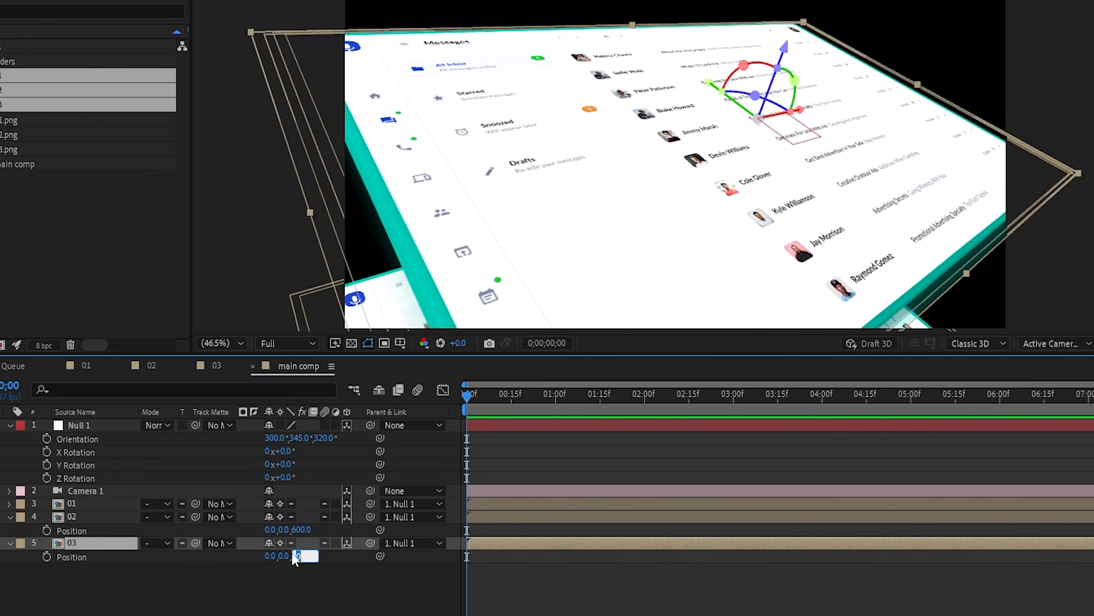
type("12")
key("Return")
left_click(328, 610)
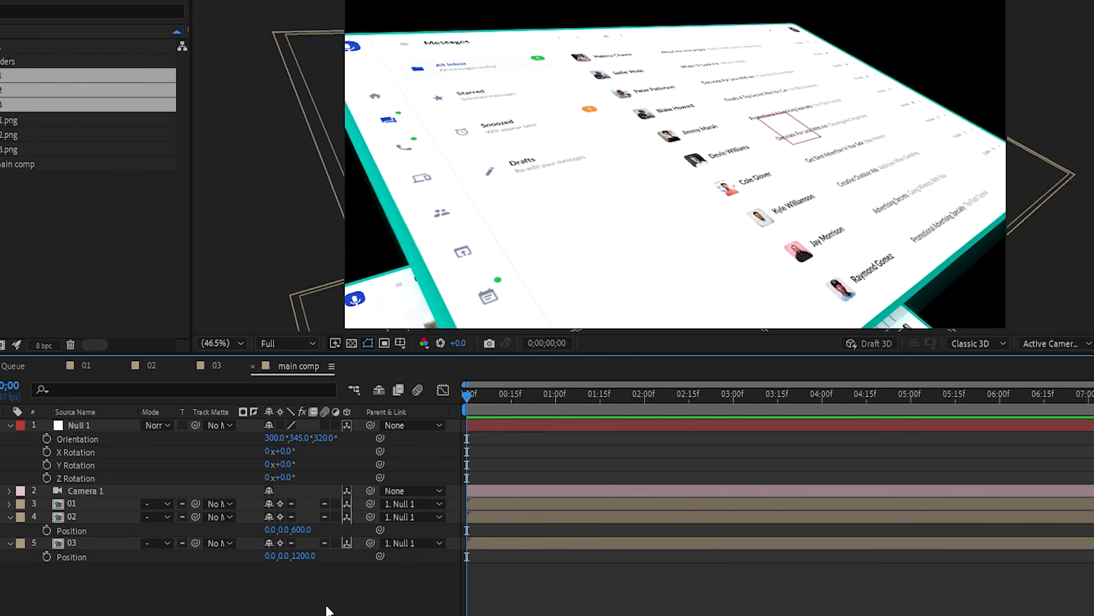
left_click(536, 429)
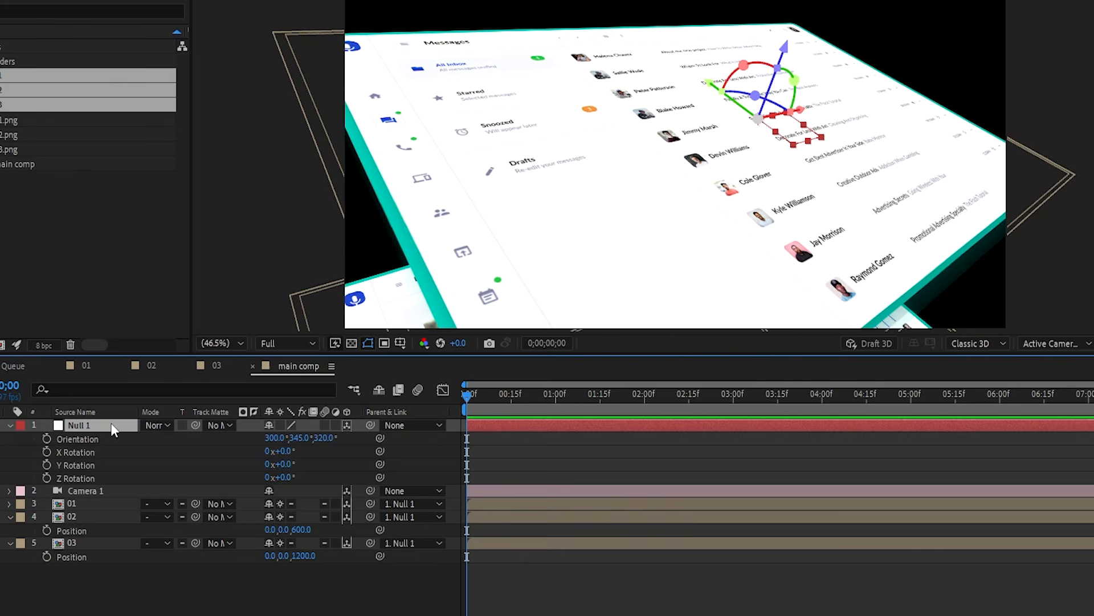
- Keyframe Null 1's Position, with a keyframe near 4 seconds and a far-away start position
key("p")
left_click(47, 439)
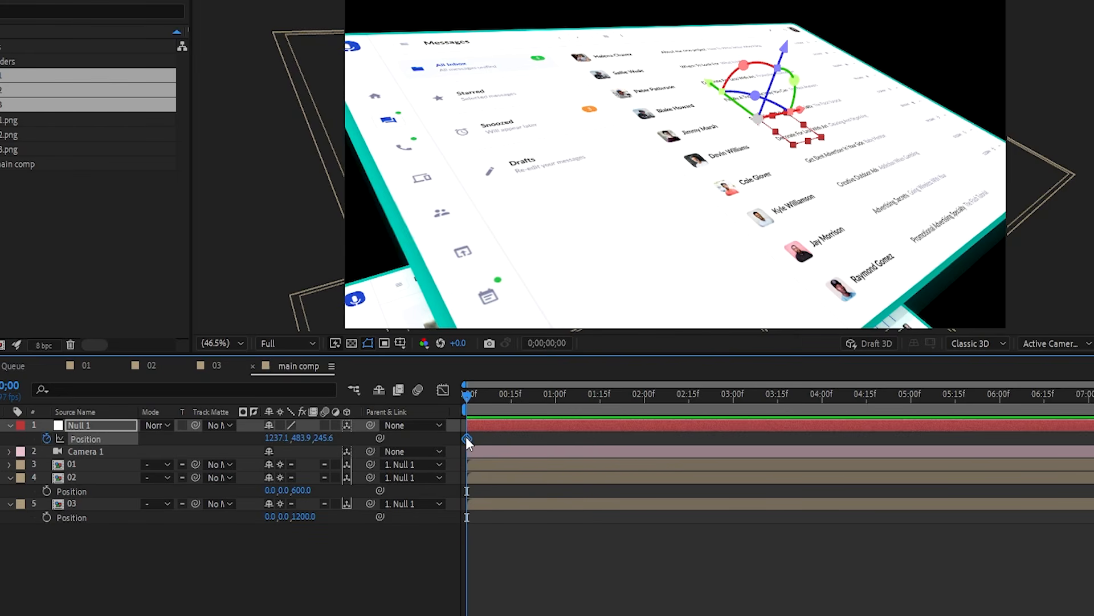
left_click_drag(467, 438, 821, 413)
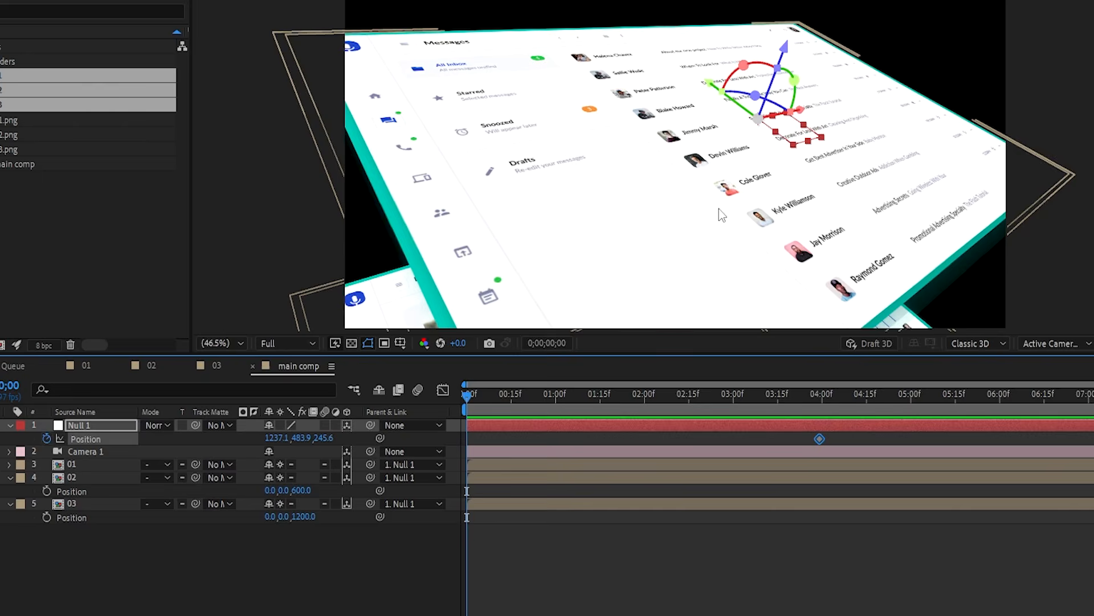
scroll(691, 208, "down", 8)
scroll(691, 212, "up", 1)
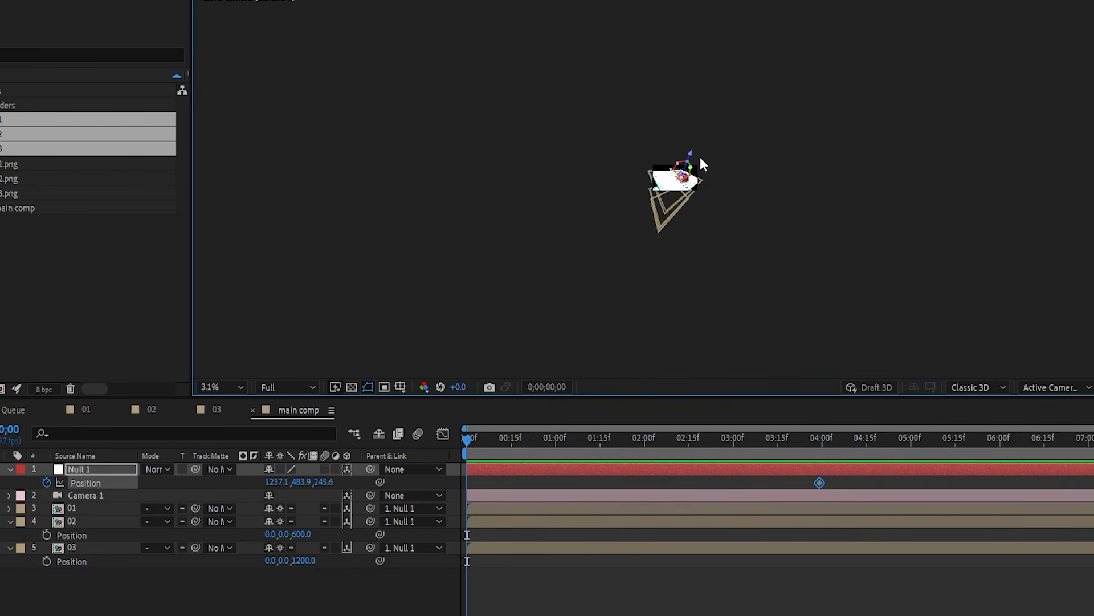
left_click_drag(693, 157, 747, 8)
scroll(671, 188, "up", 4)
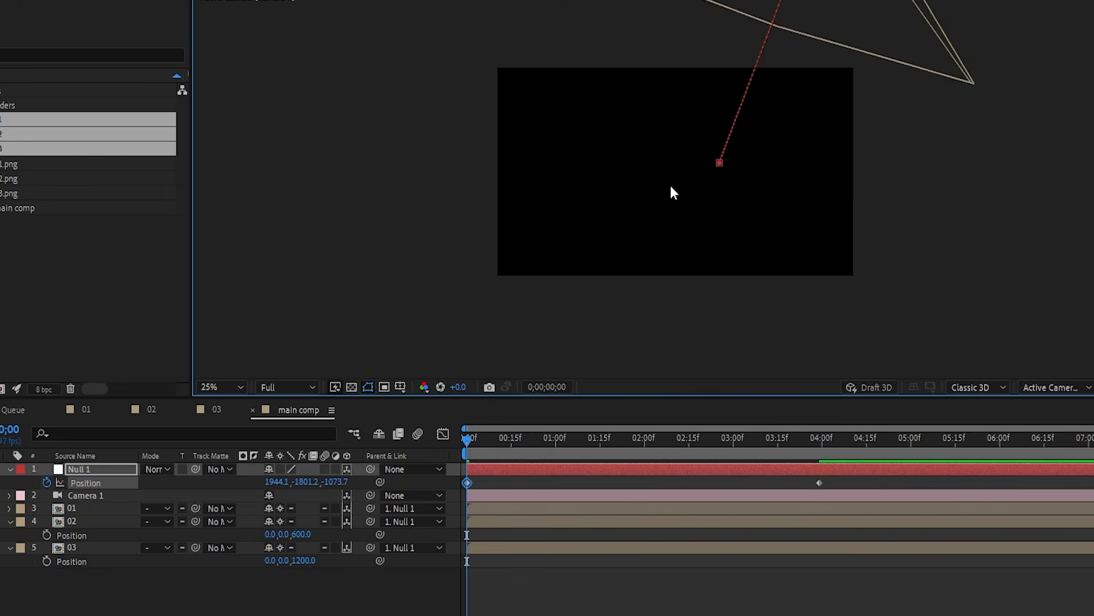
- Add Null 1's end position at 5 seconds, then compress the keyframes to finish near 4 seconds
left_click_drag(491, 448, 588, 429)
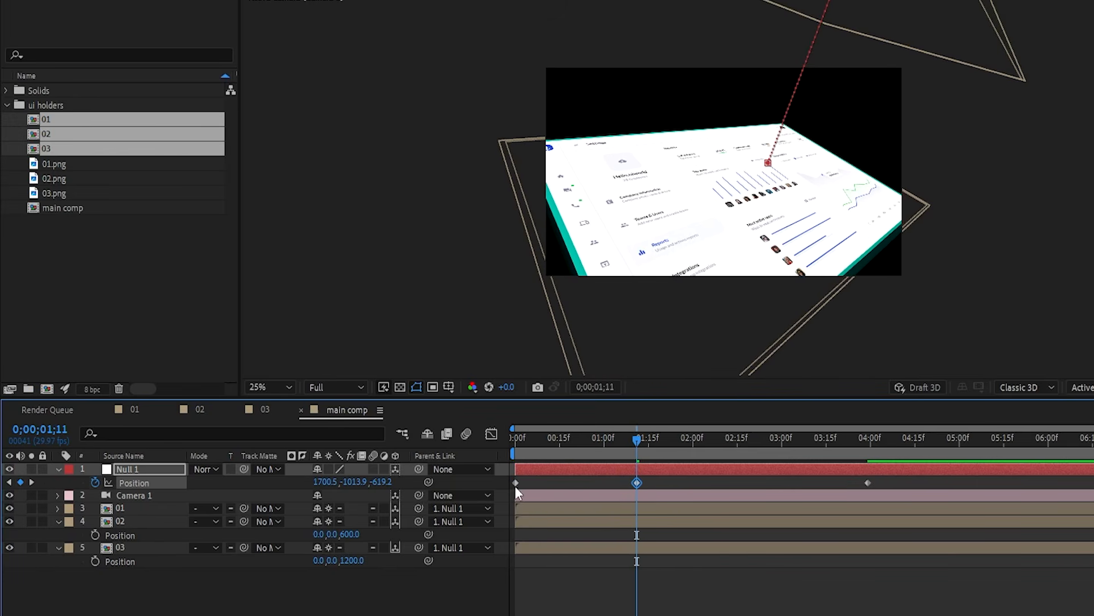
left_click_drag(665, 446, 769, 419)
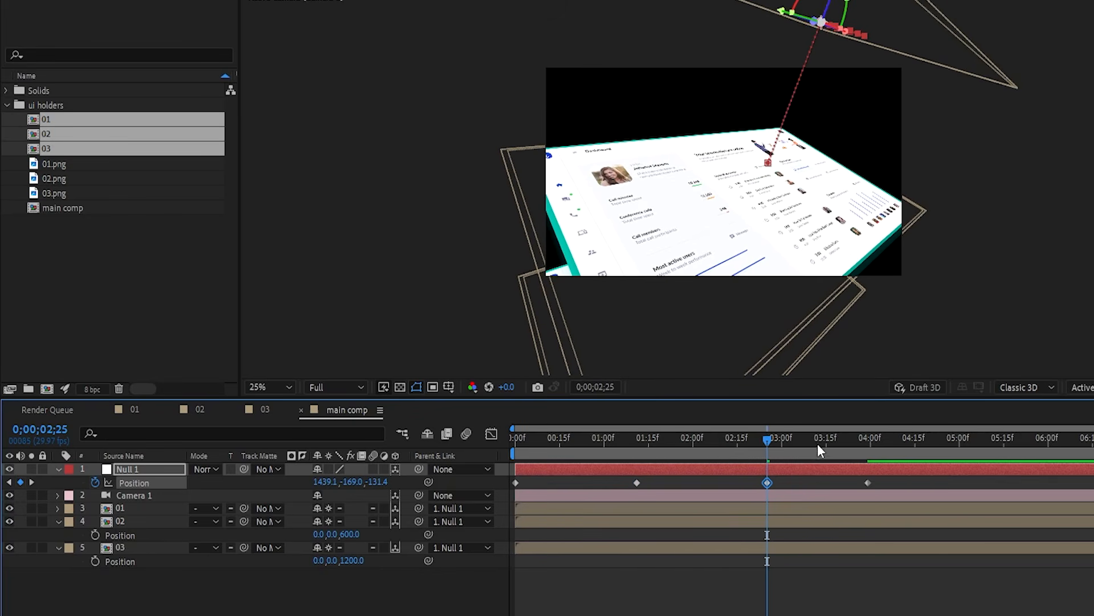
left_click_drag(819, 450, 876, 444)
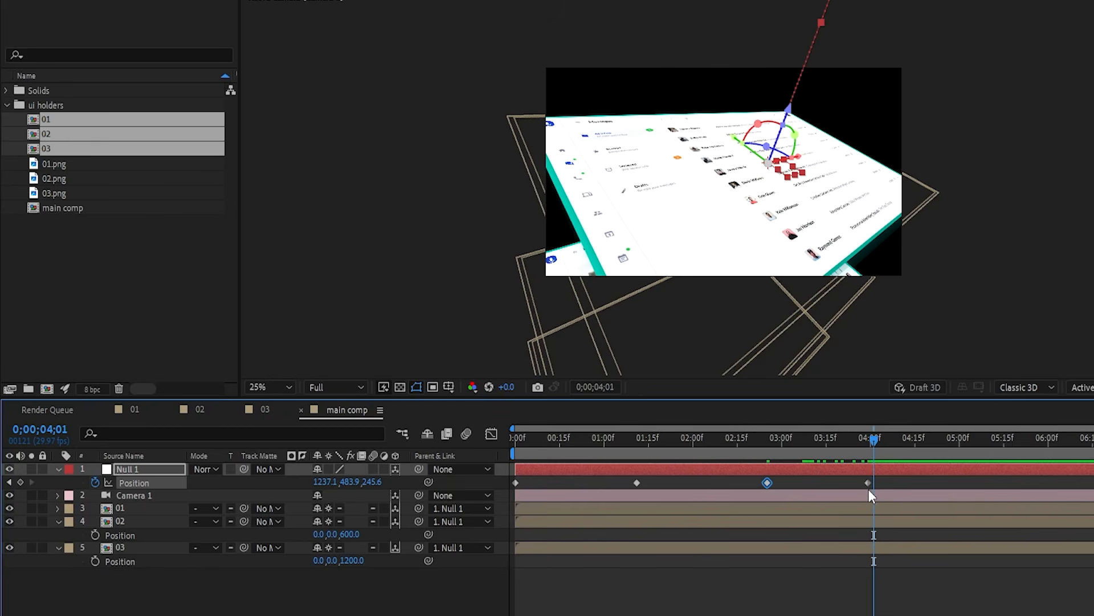
left_click_drag(868, 486, 874, 485)
left_click(919, 447)
left_click_drag(919, 446, 960, 448)
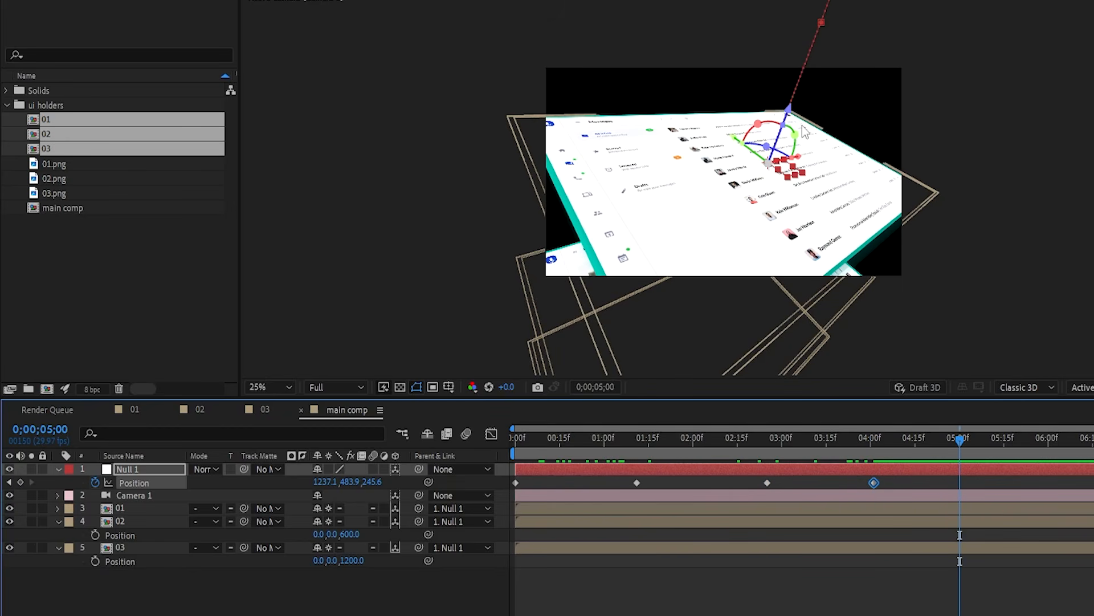
left_click_drag(790, 119, 715, 328)
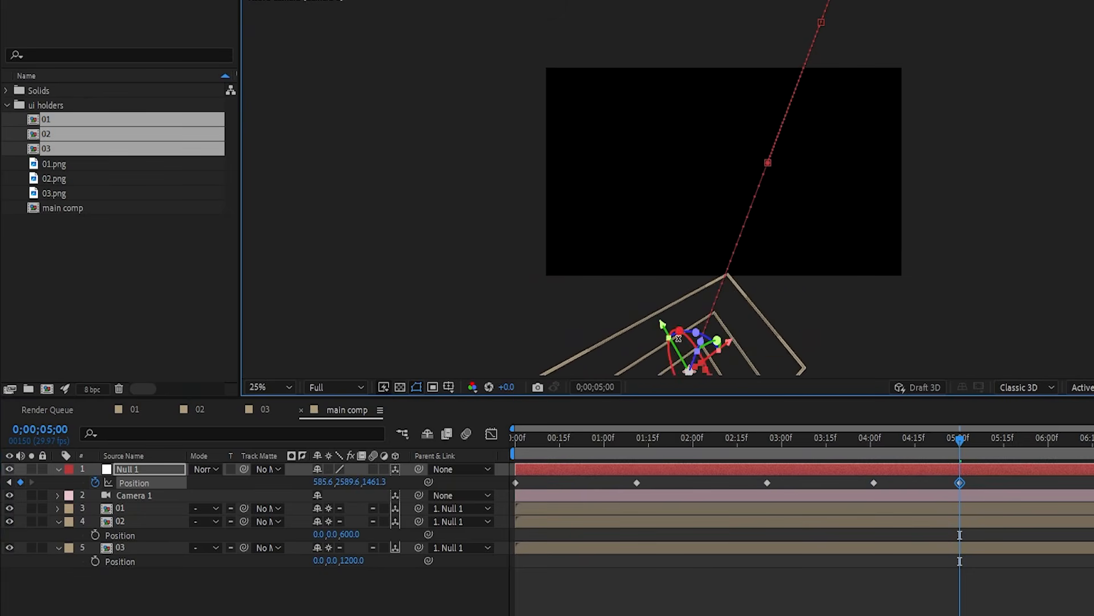
left_click_drag(987, 488, 510, 484)
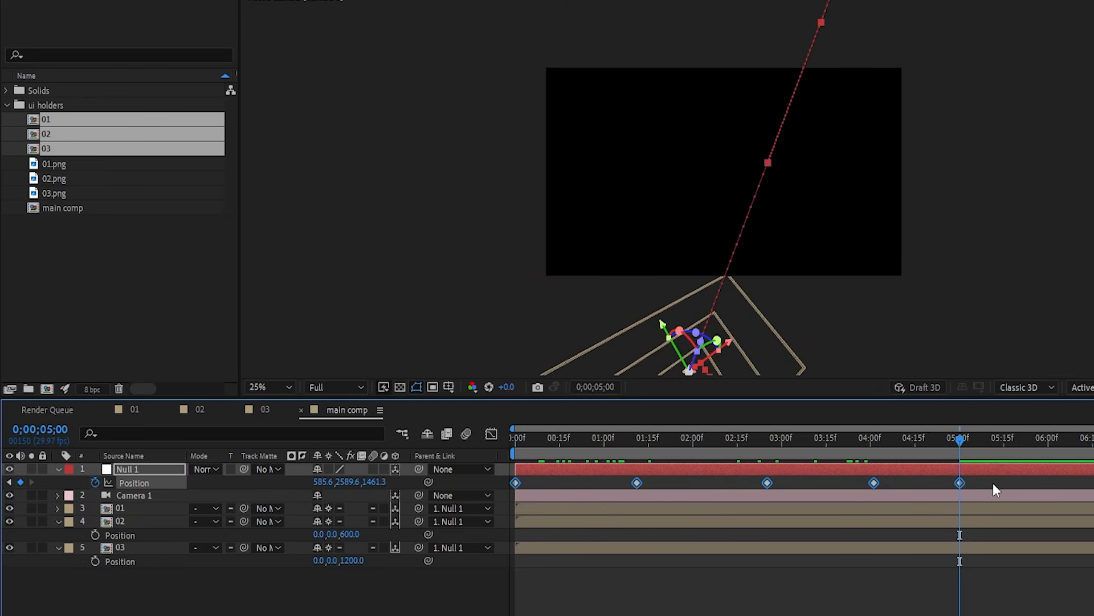
left_click_drag(960, 483, 871, 484)
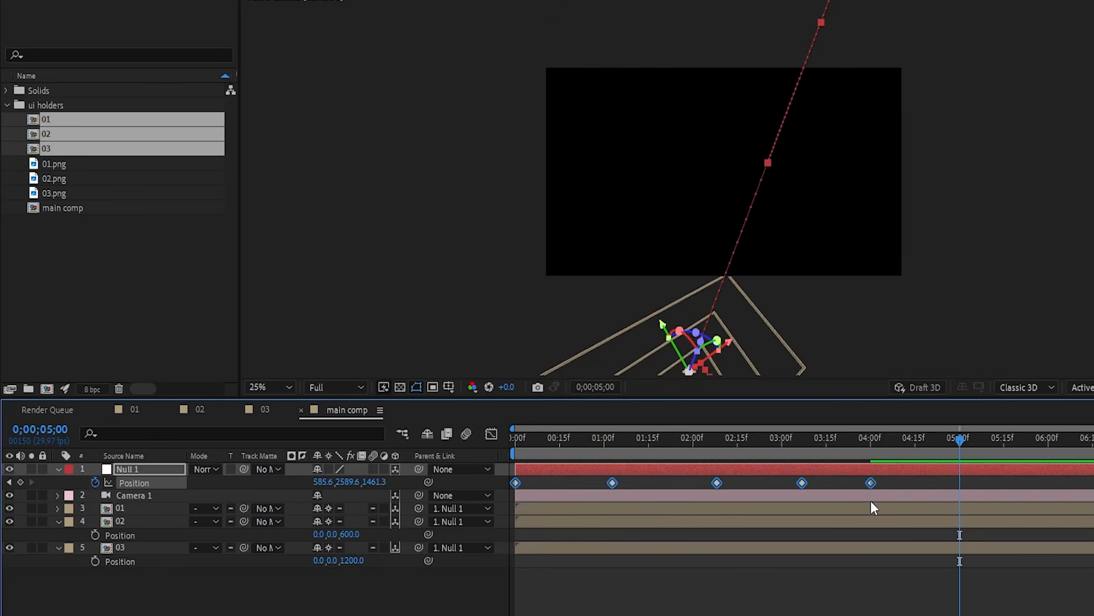
- Nudge the fourth and last Position keyframes later, then easy-ease all five keyframes
left_click_drag(872, 483, 884, 483)
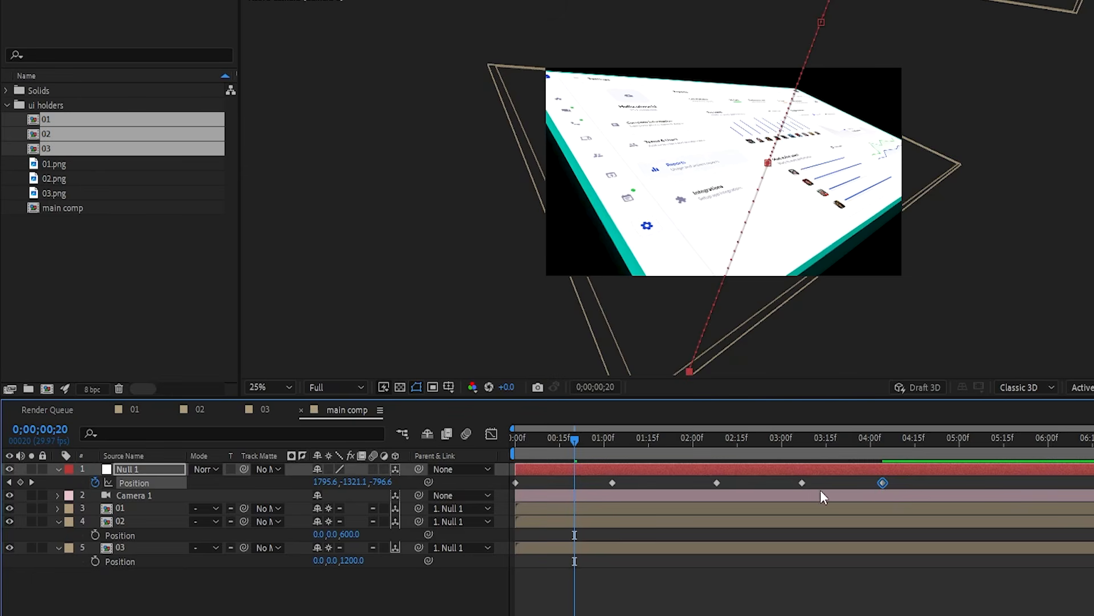
left_click_drag(802, 482, 809, 482)
left_click_drag(883, 483, 494, 491)
key("F9")
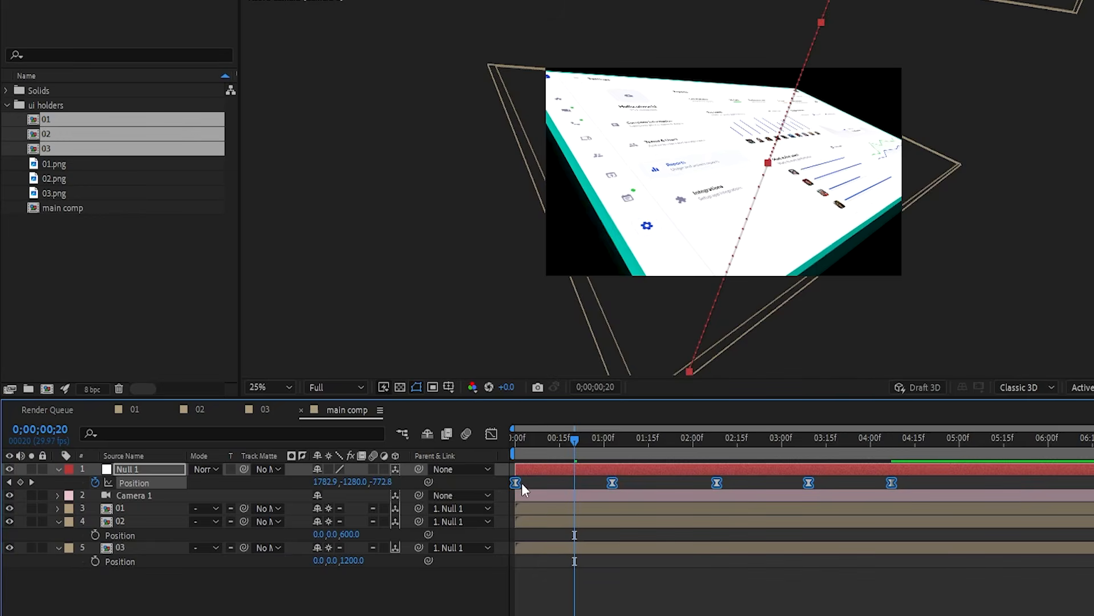
- Add Null 1 Position keyframes at 0;23, 1;28 and 2;27, nudging each slightly earlier
left_click_drag(537, 442, 583, 450)
key("equal")
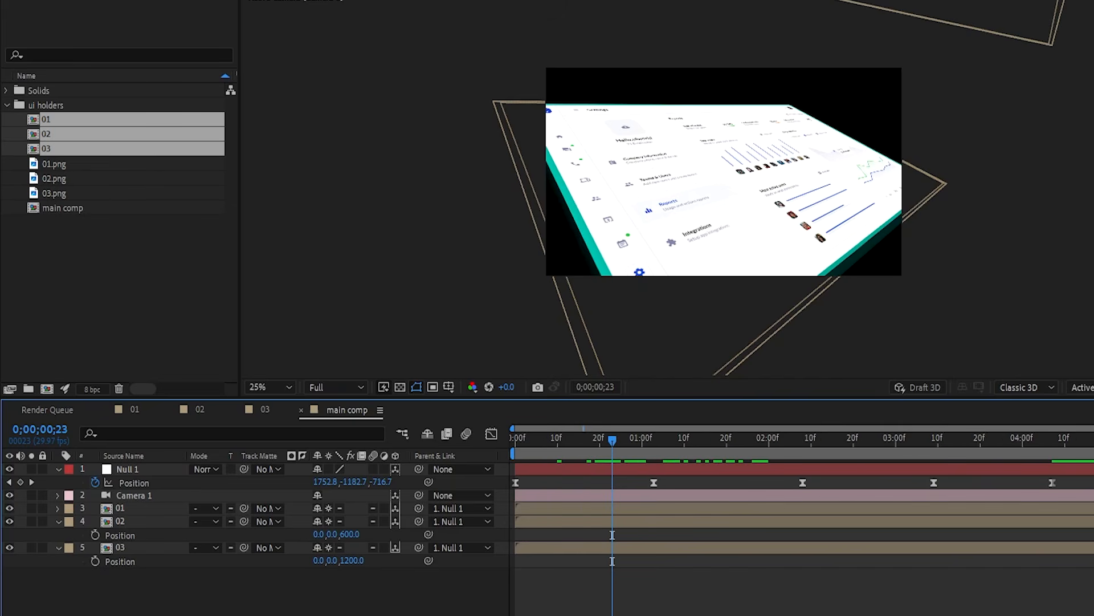
left_click(20, 483)
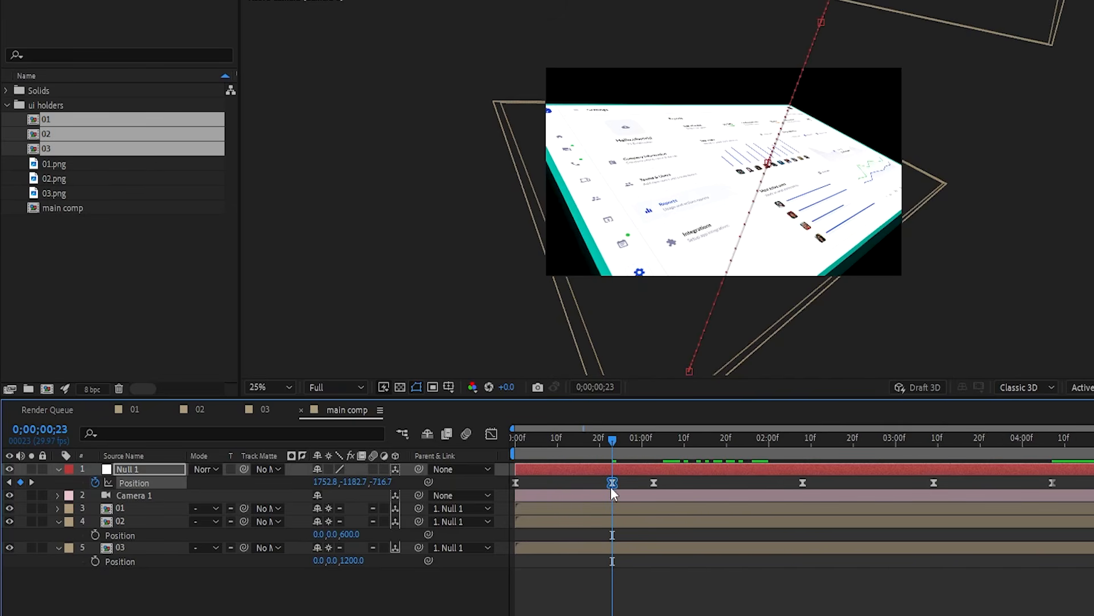
left_click_drag(610, 486, 580, 492)
key("space")
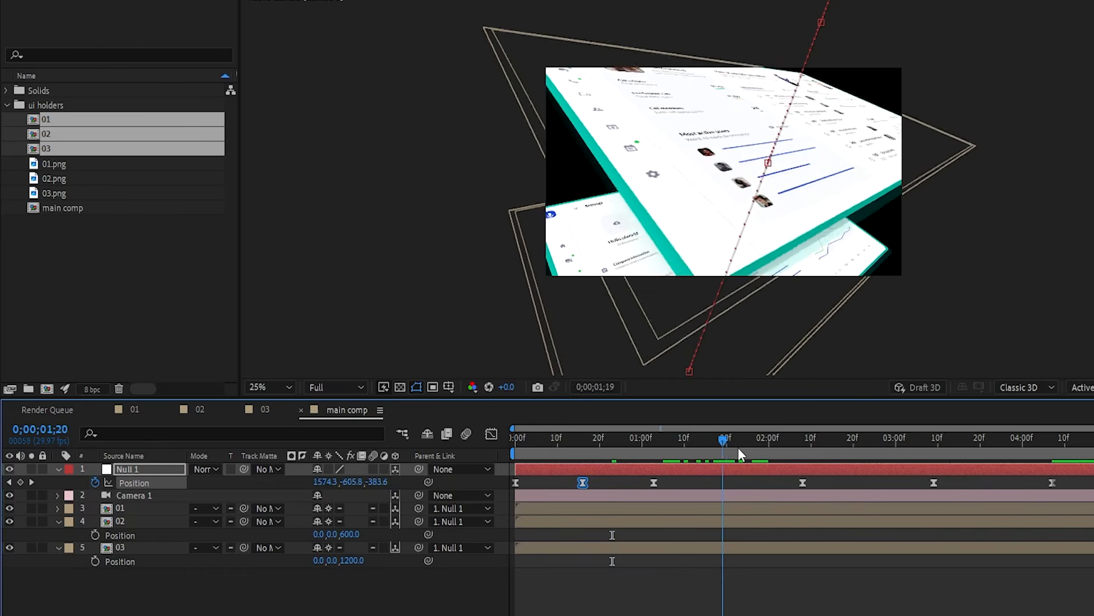
left_click(763, 442)
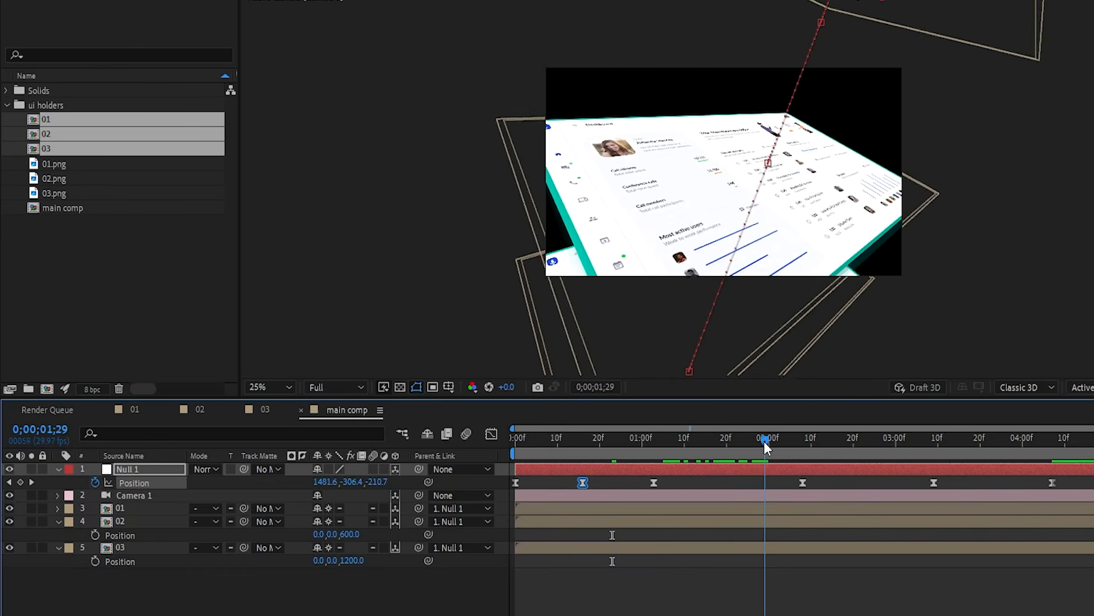
left_click(19, 483)
left_click_drag(761, 482, 727, 491)
left_click_drag(890, 448, 885, 451)
left_click(20, 483)
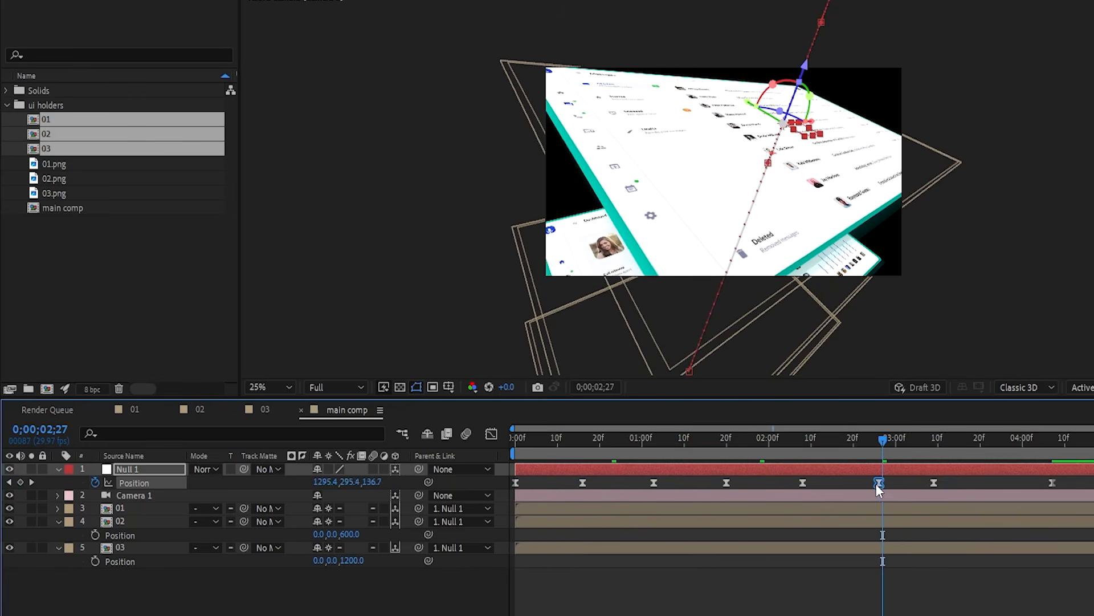
left_click_drag(876, 483, 867, 489)
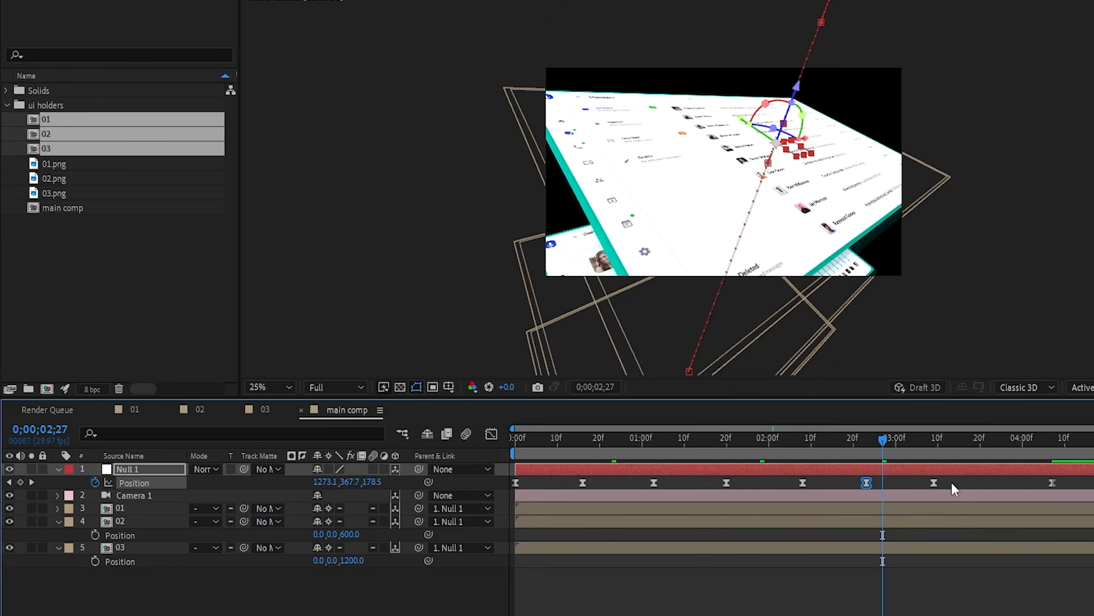
left_click(934, 482)
- In the speed graph, give the three bottom keyframes 0 px/sec at 0.01% influence, Continuous
left_click(491, 433)
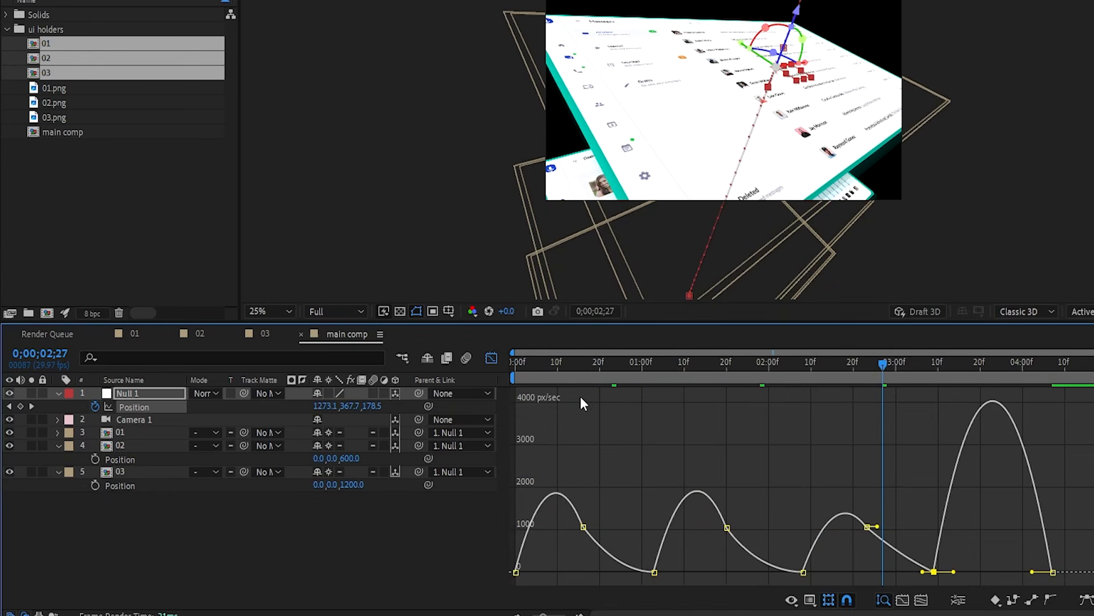
left_click(986, 563)
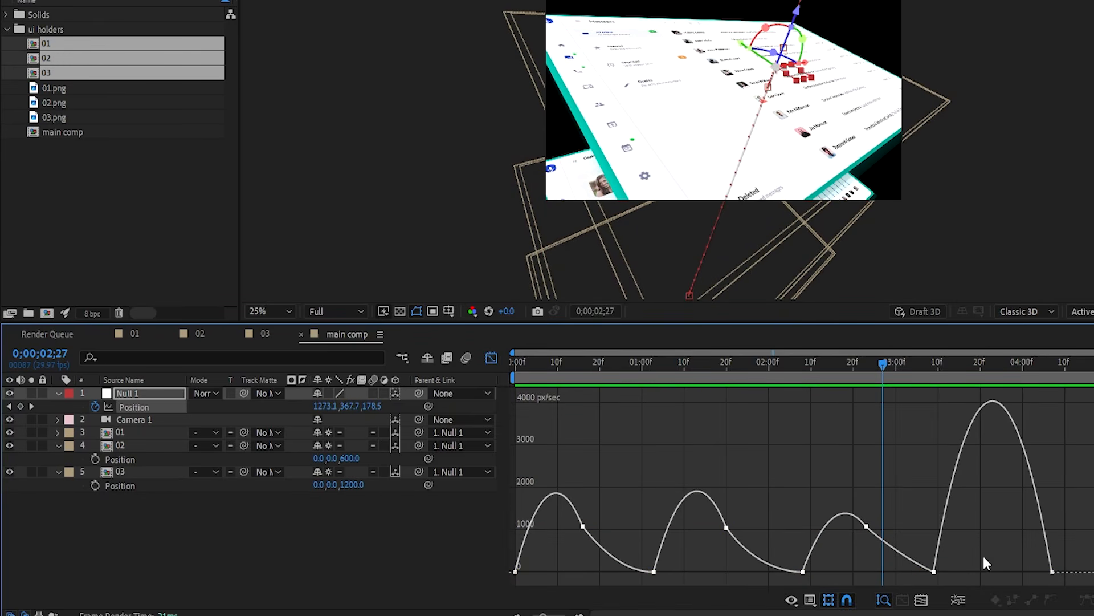
left_click_drag(936, 569, 573, 511)
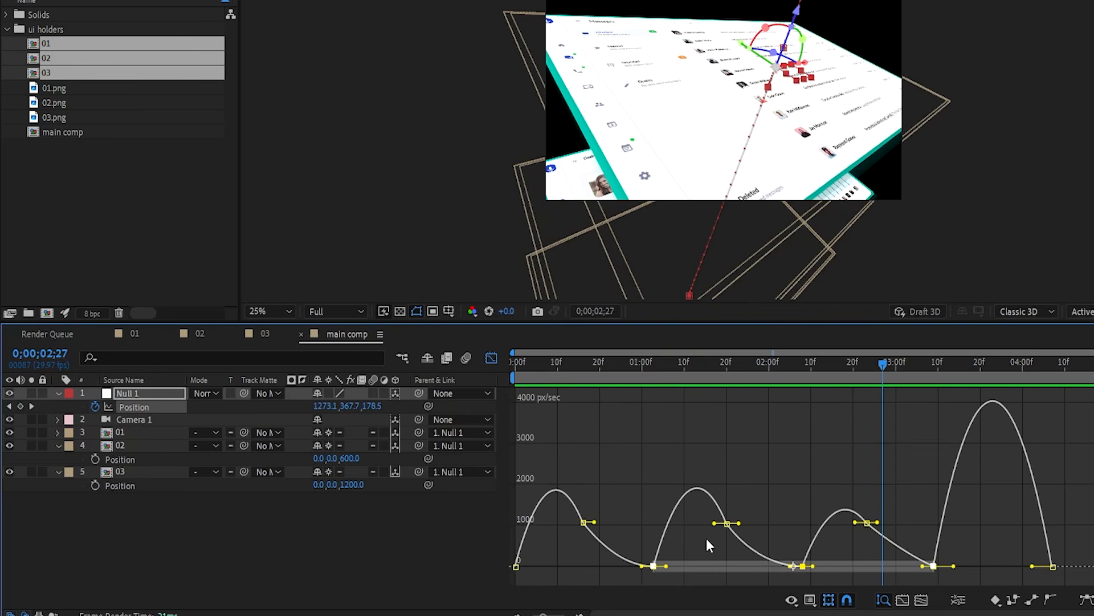
double_click(803, 566)
left_click(487, 228)
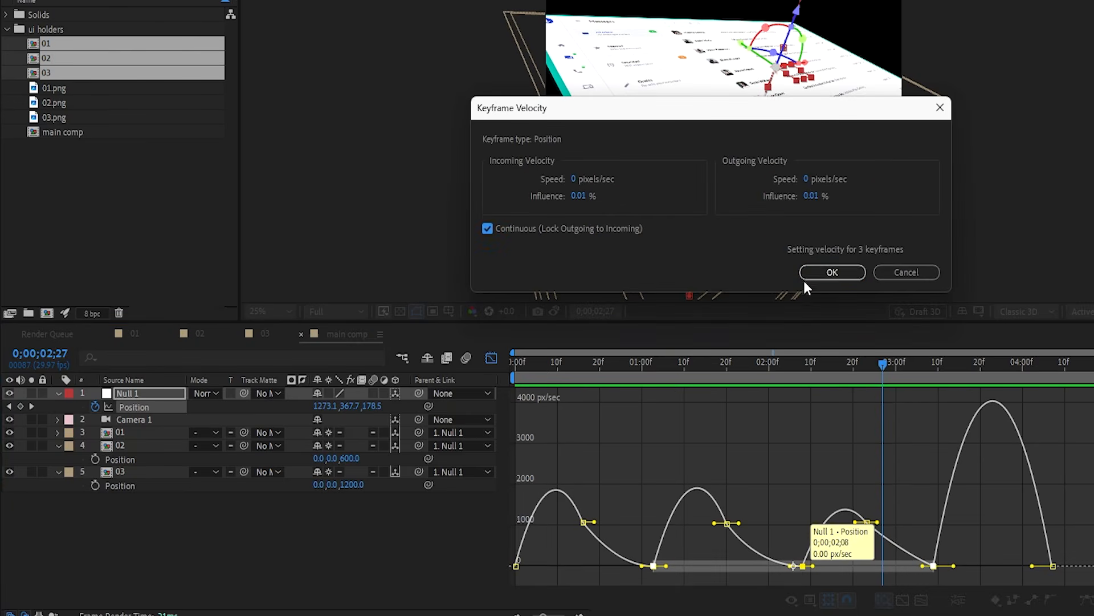
left_click(815, 273)
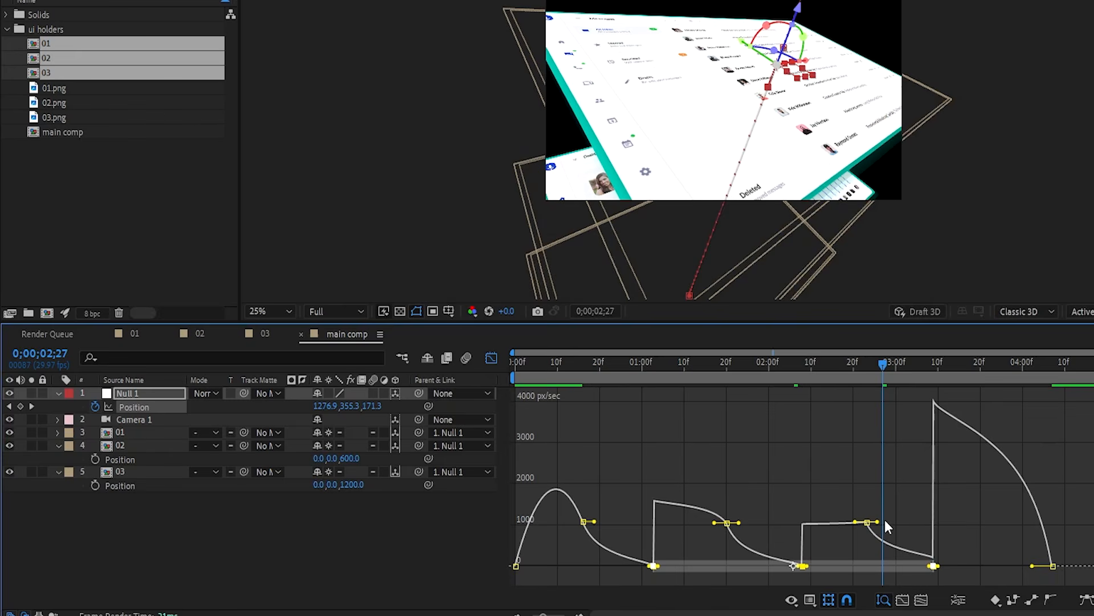
- Restore easy ease, lengthen influence, and raise the three bottom keyframes to about 316 px/sec
key("F9")
left_click(901, 514)
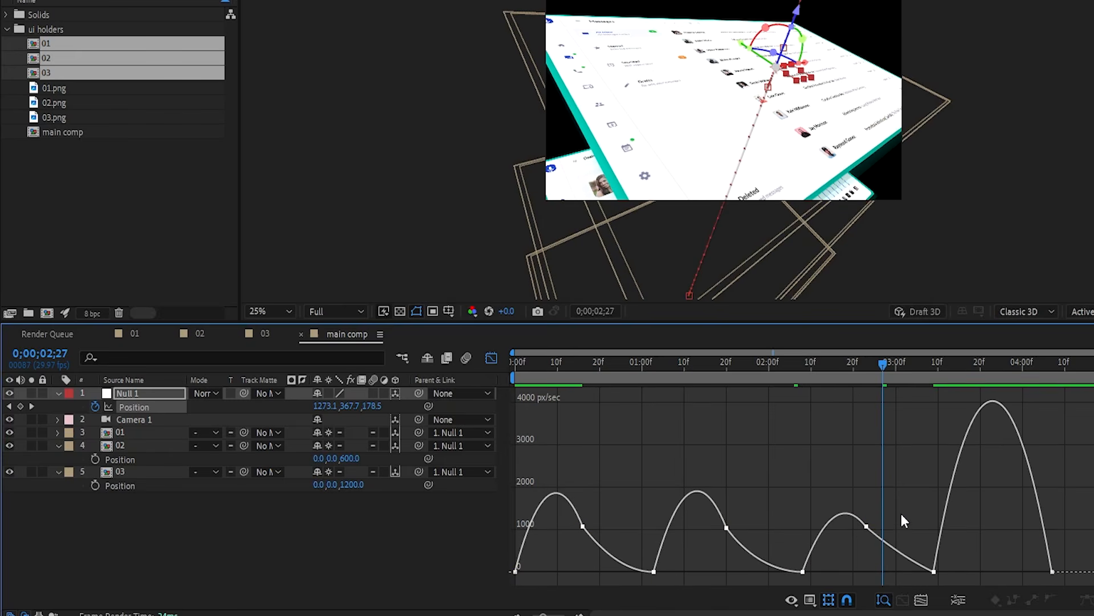
left_click_drag(899, 517, 562, 545)
left_click_drag(858, 532, 846, 530)
left_click_drag(568, 572, 1001, 592)
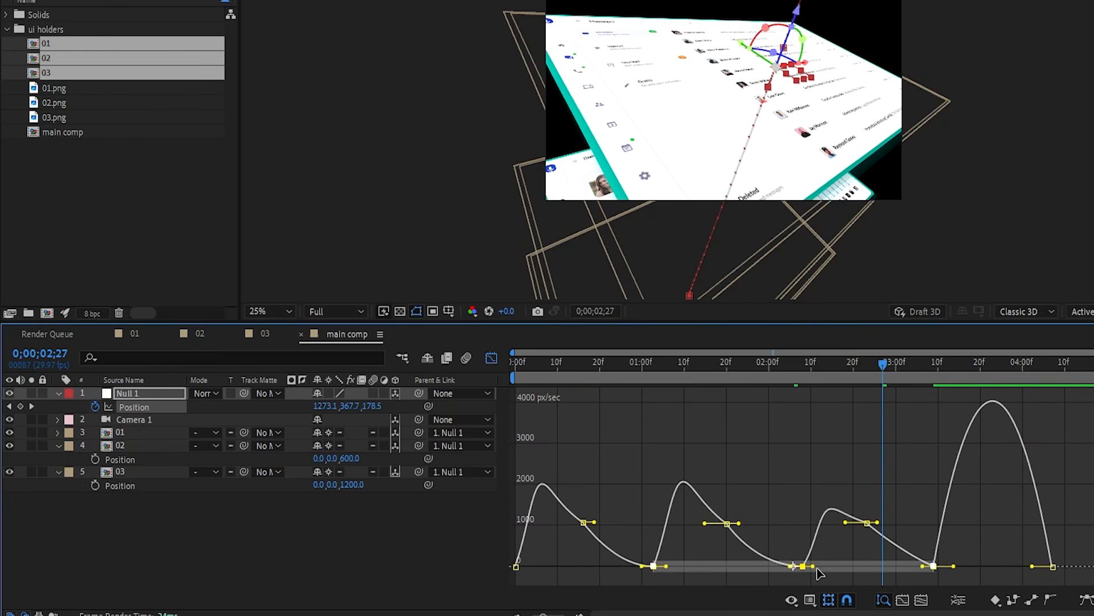
left_click_drag(802, 566, 824, 562)
- Extend one keyframe's outgoing and the last keyframe's incoming influence, then preview the fly-through
left_click(939, 560)
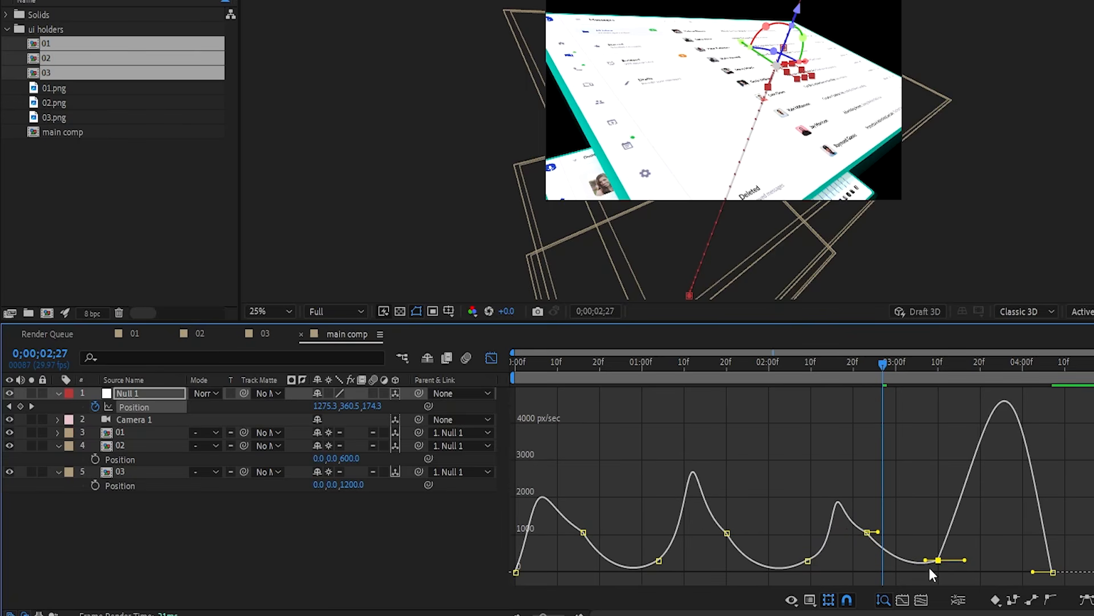
left_click_drag(965, 561, 1025, 573)
left_click(1053, 571)
mouse_move(540, 557)
left_mouse_down()
mouse_move(492, 577)
mouse_move(536, 571)
left_mouse_up()
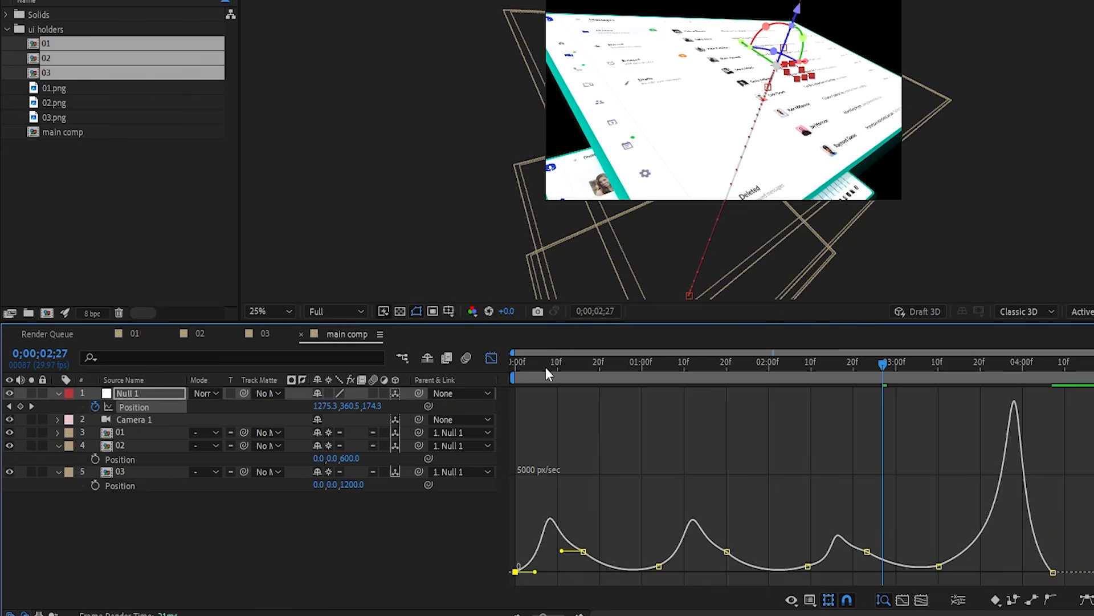
key("space")
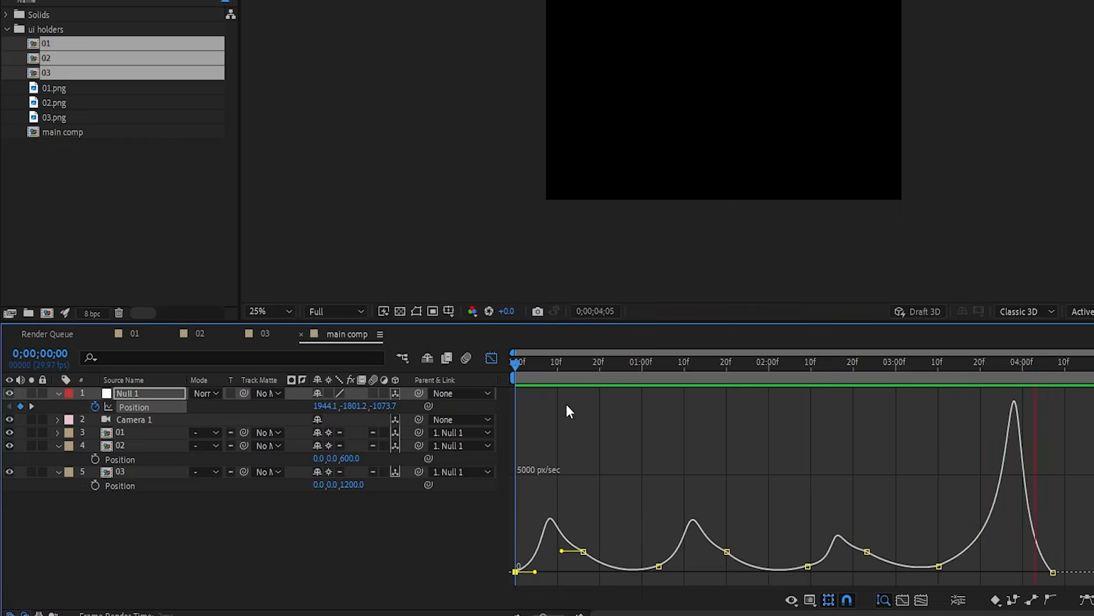
- Return to the layer bars, fit the composition in the viewer, and replay the fly-through
key("space")
left_click(489, 357)
left_click(273, 313)
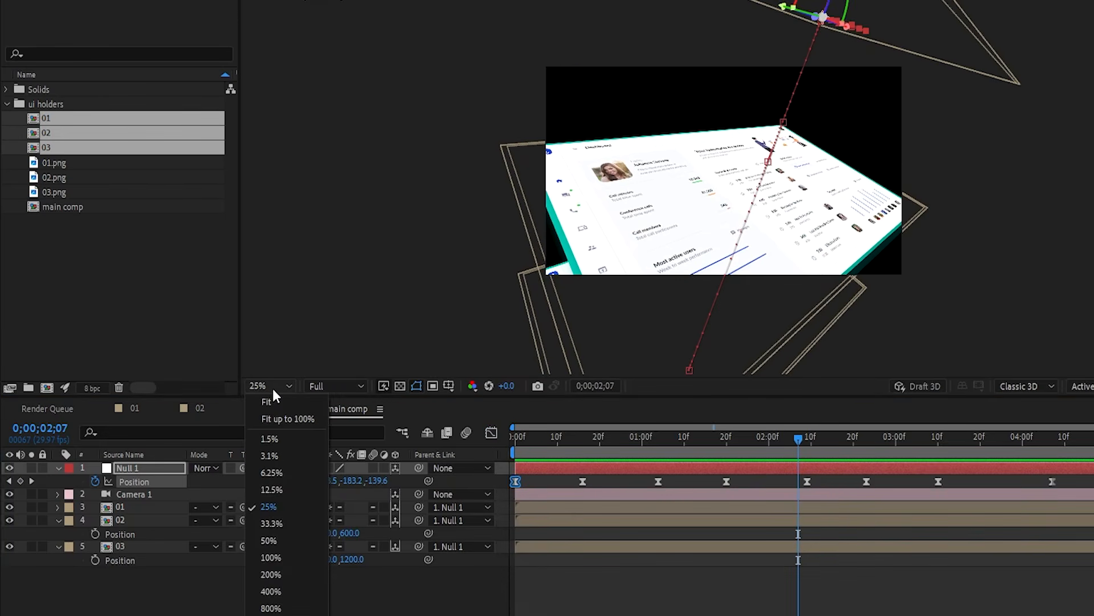
left_click(267, 401)
key("space")
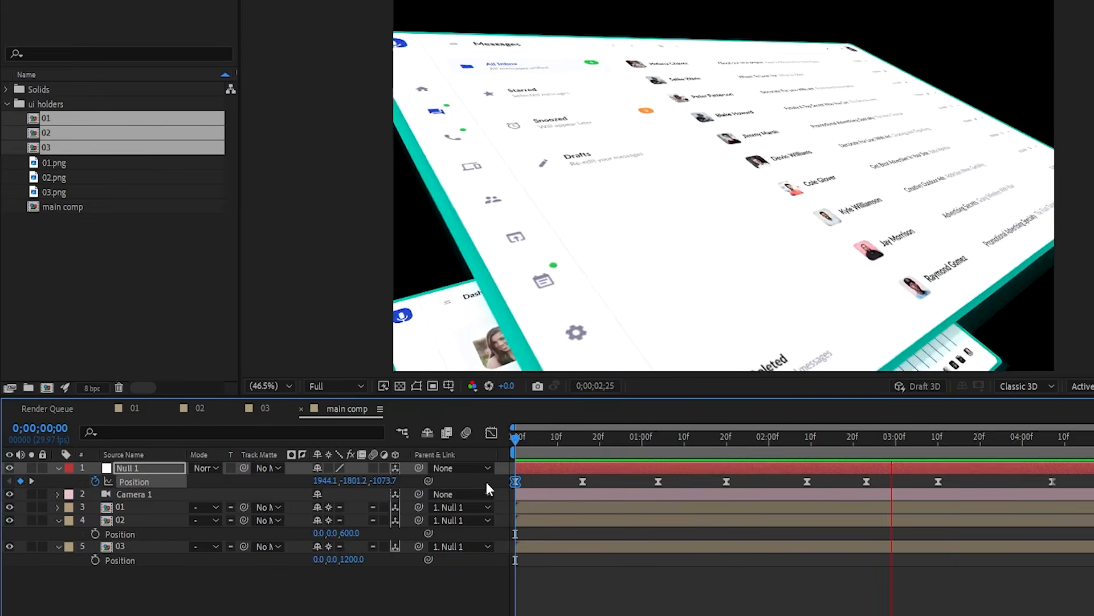
left_click_drag(576, 442, 839, 450)
- Scale Null 1's Position keyframes closer together toward the start, then deselect
left_click_drag(1042, 487, 452, 494)
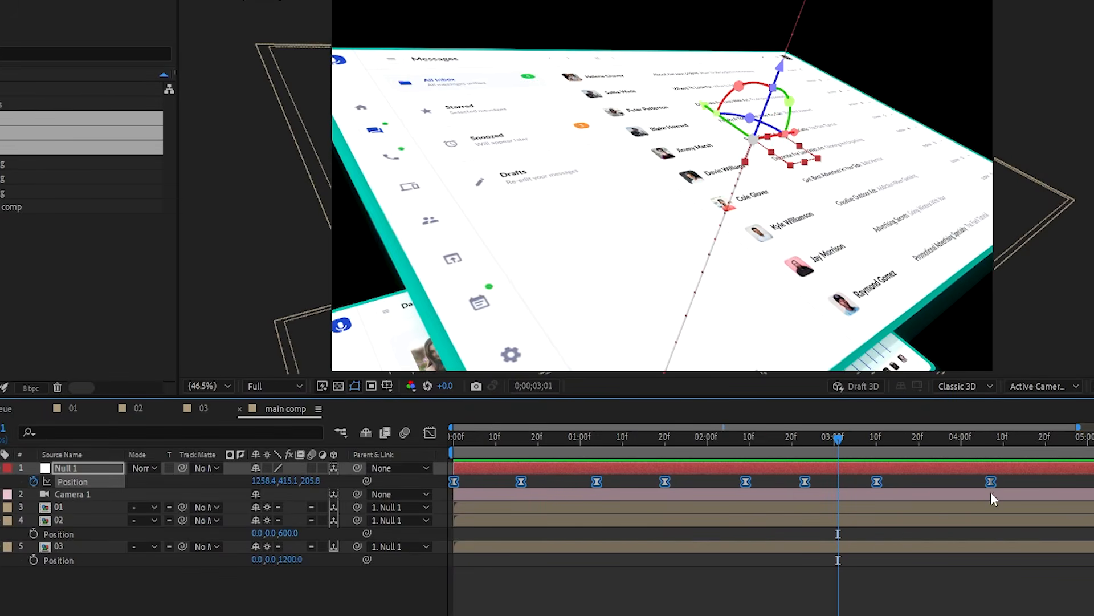
left_click_drag(989, 484, 963, 489, "alt")
left_click_drag(678, 444, 602, 442)
left_click(491, 586)
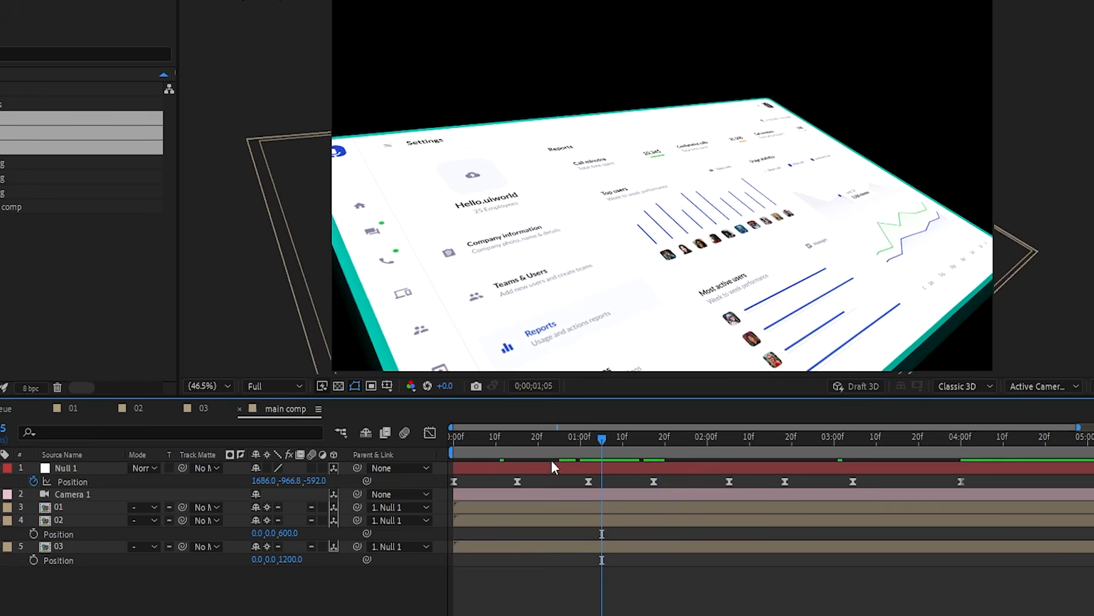
- Turn on Camera 1's depth of field with Aperture 100 and Blur Level 150%
left_click(86, 495)
left_click(49, 496)
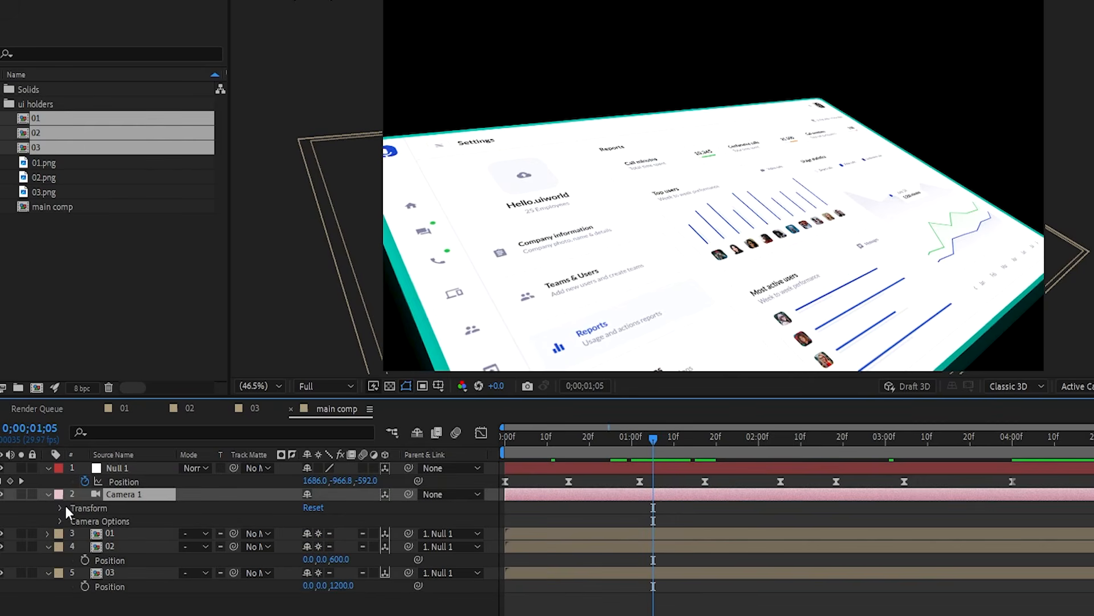
left_click(60, 521)
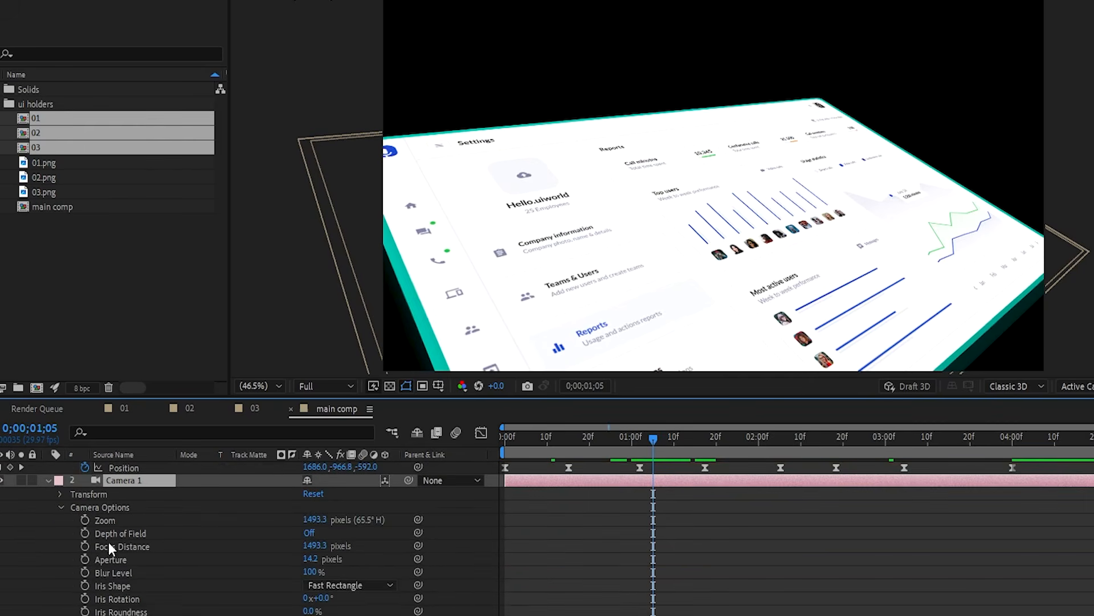
left_click(309, 534)
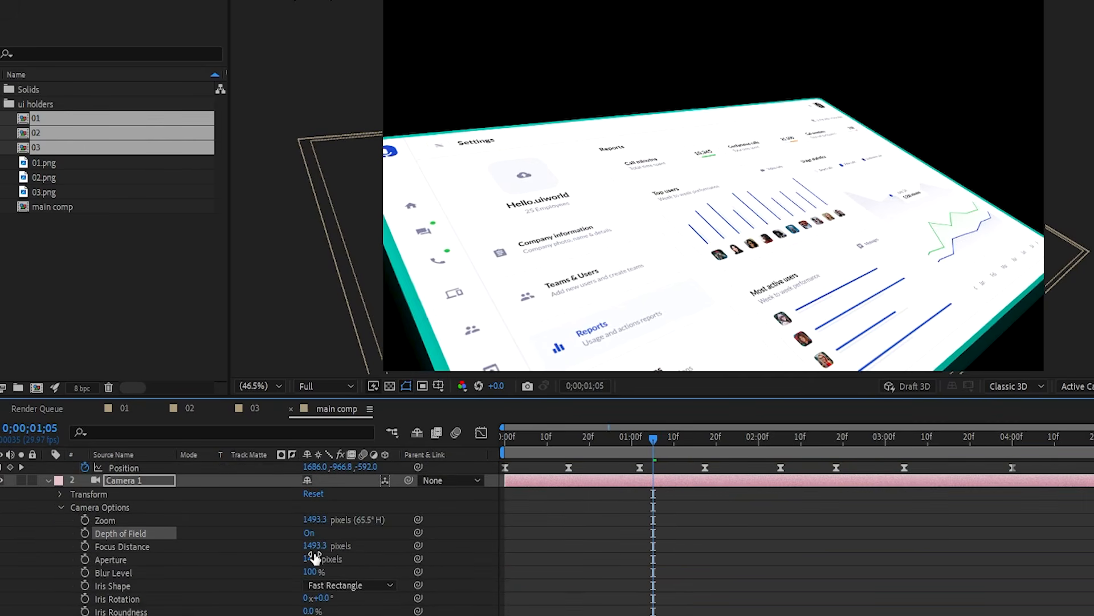
left_click(308, 558)
key("Return")
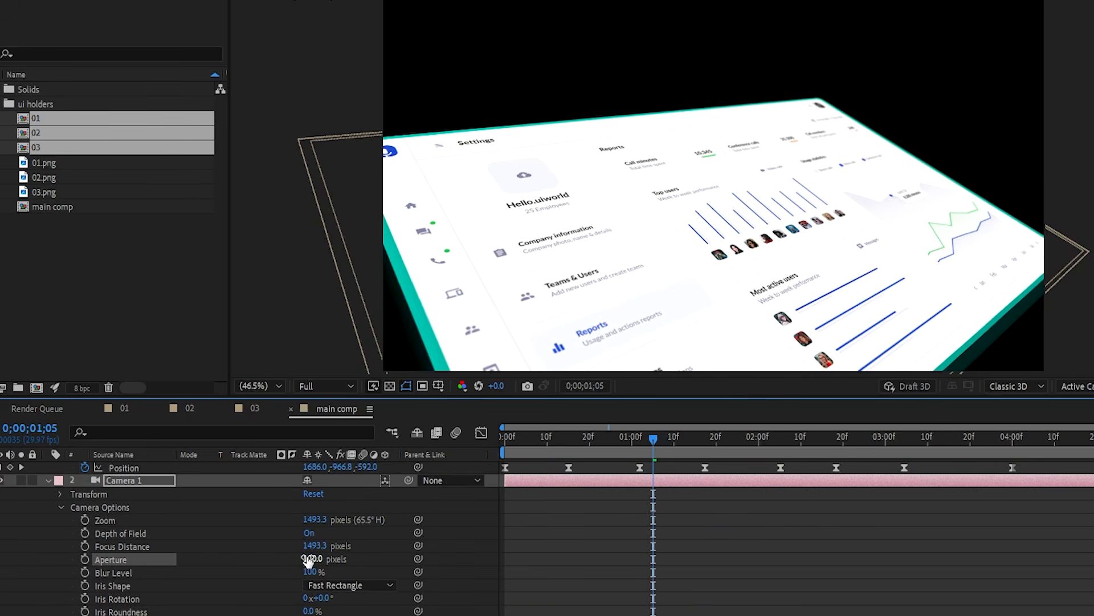
left_click(313, 572)
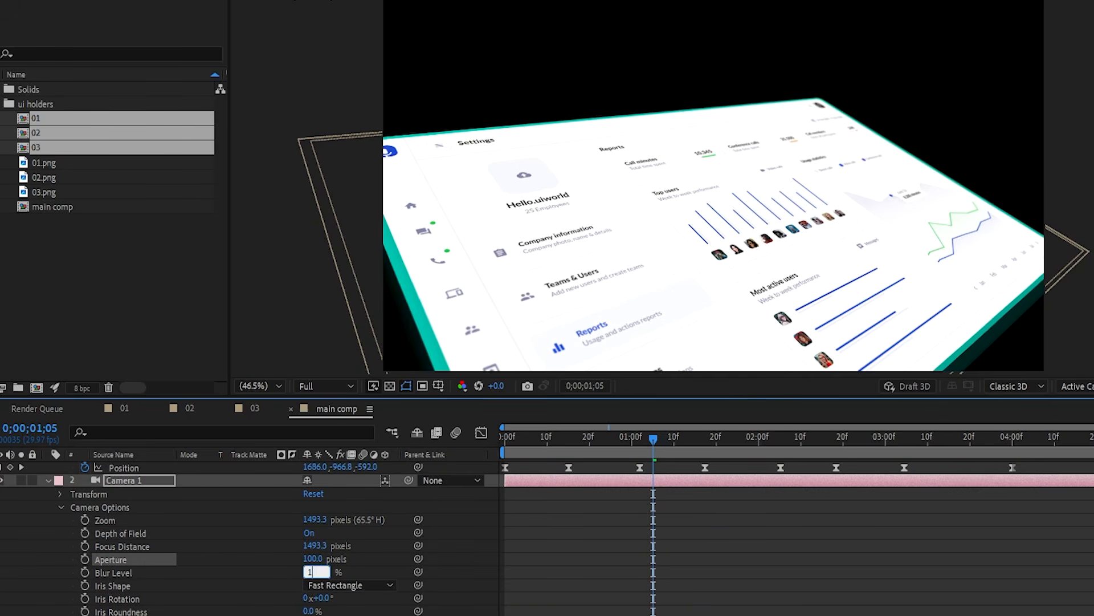
key("Return")
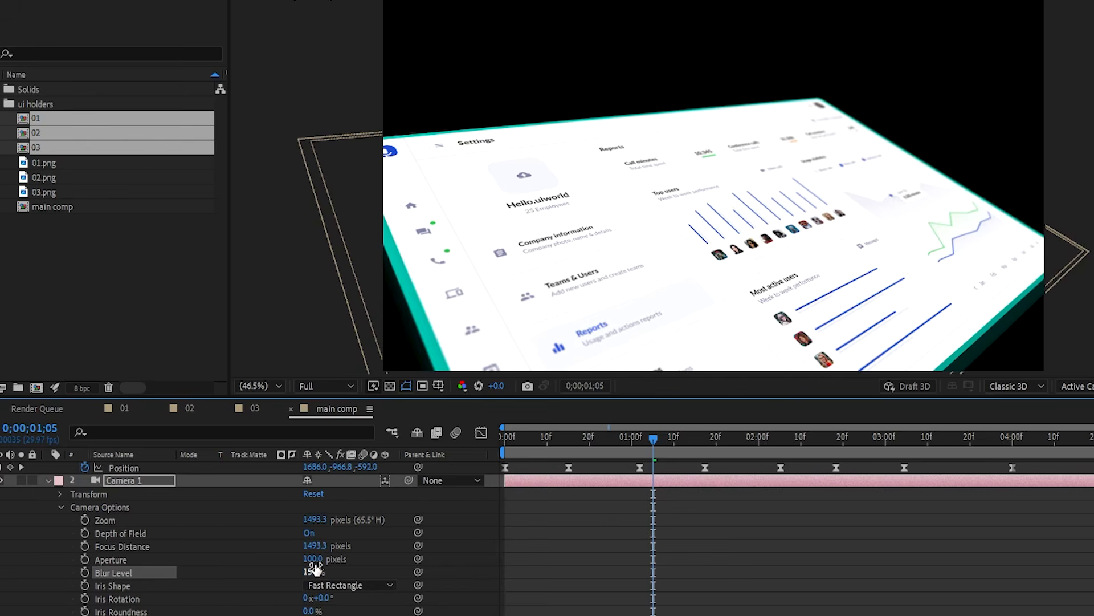
- Scrub Camera 1's Focus Distance down to about 1010.3 and preview from the start
left_click_drag(315, 546, 207, 544)
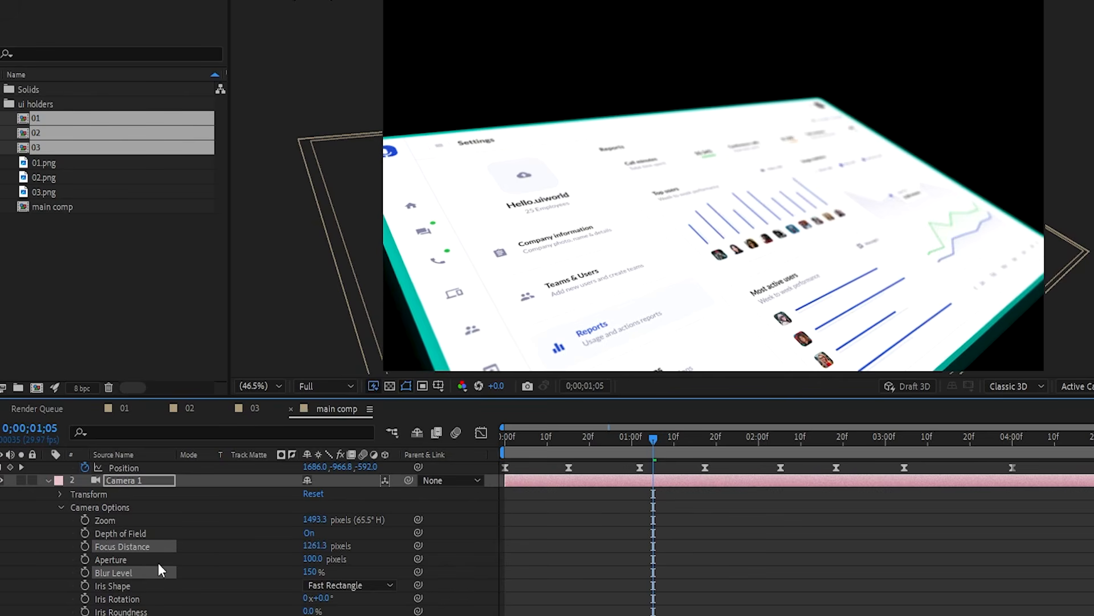
left_click_drag(317, 546, 340, 545)
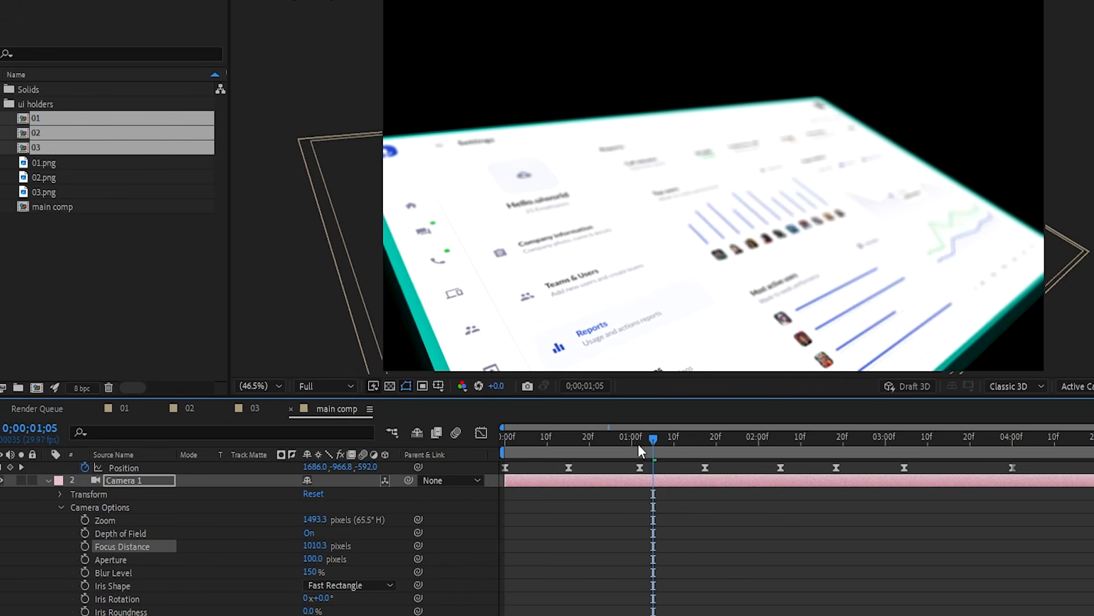
left_click_drag(642, 451, 518, 452)
key("space")
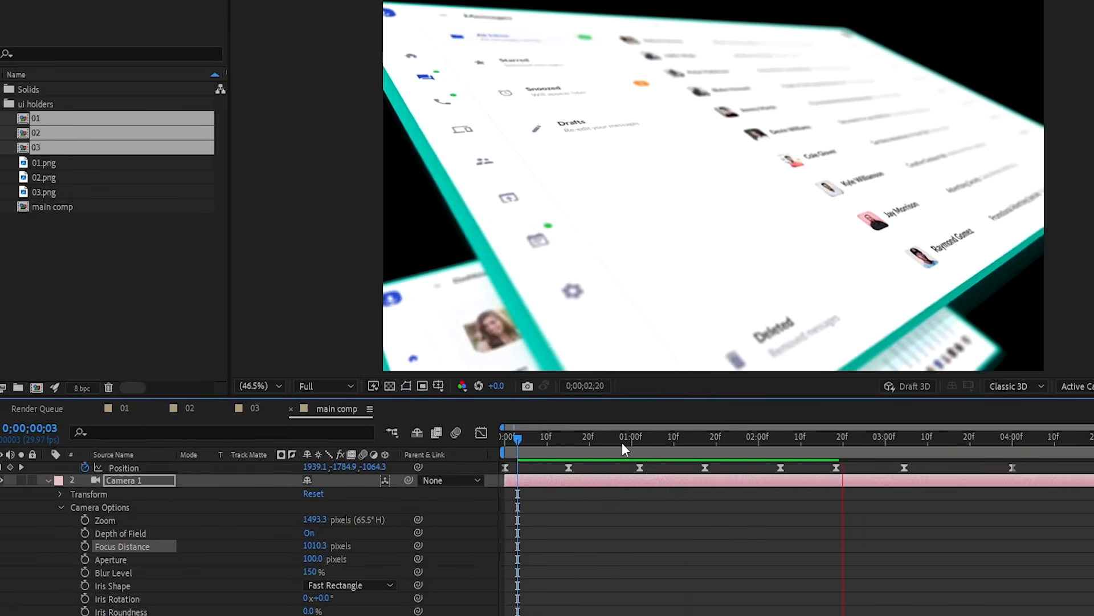
- Raise Camera 1's Focus Distance to 1270.3 and replay the fly-through from the first frame
left_click_drag(621, 444, 598, 459)
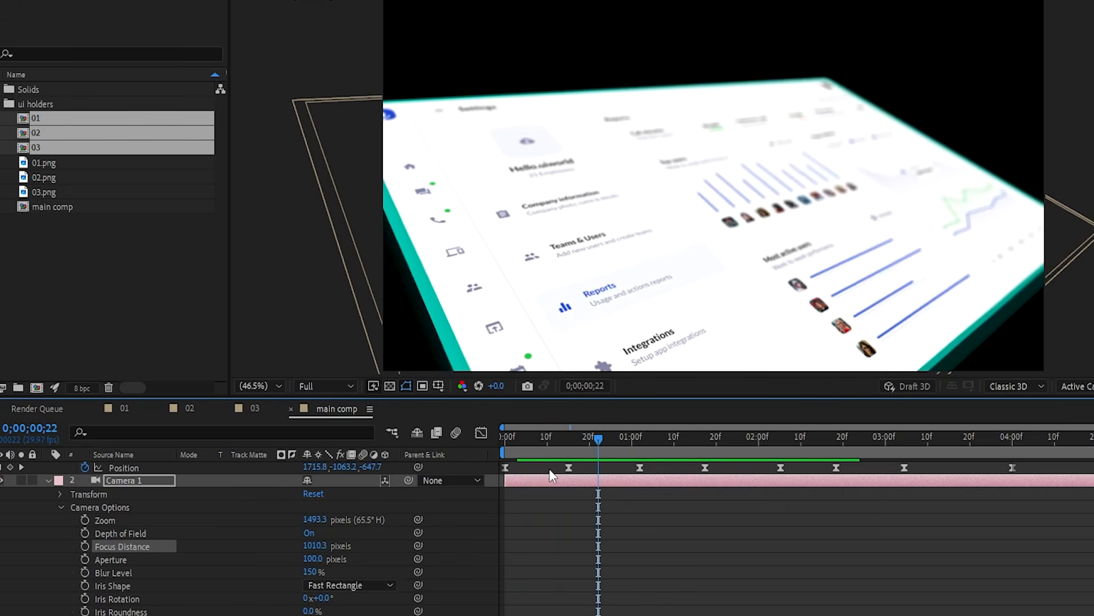
left_click_drag(316, 545, 481, 536)
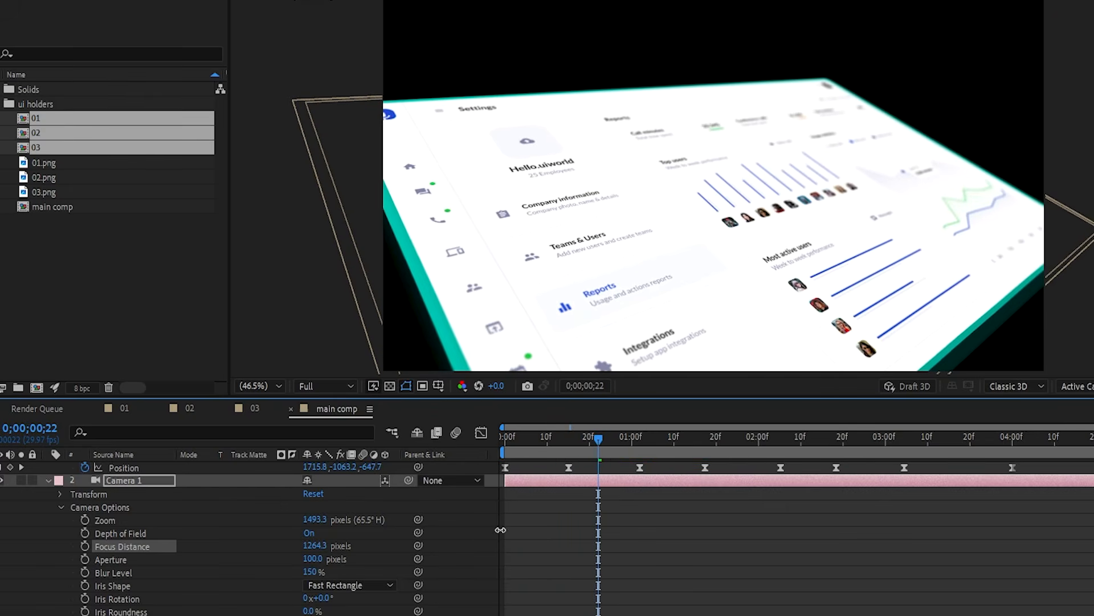
left_click_drag(597, 455, 498, 473)
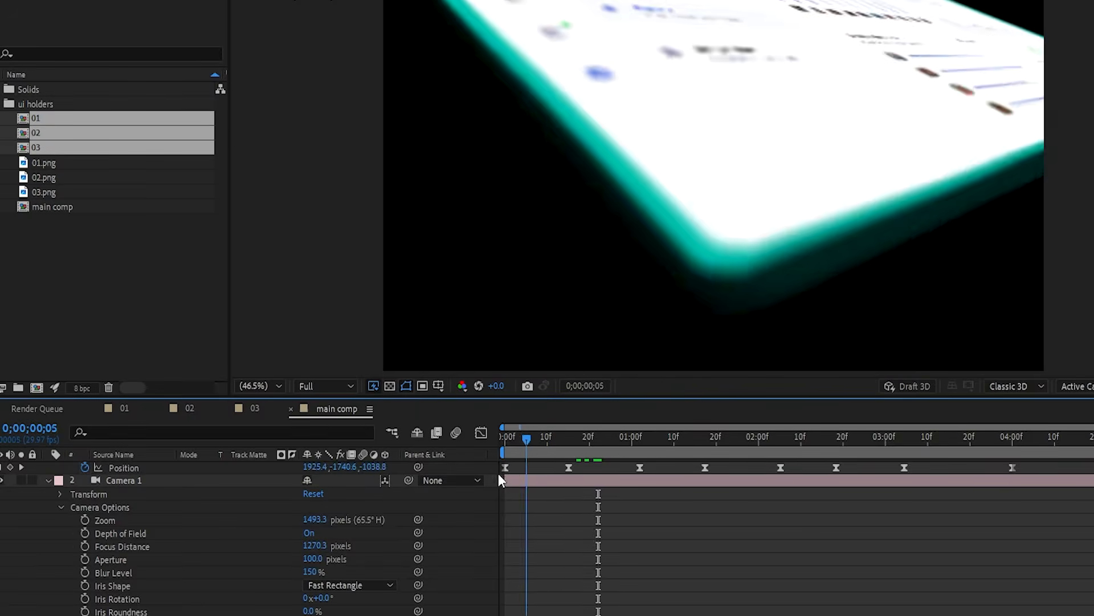
key("space")
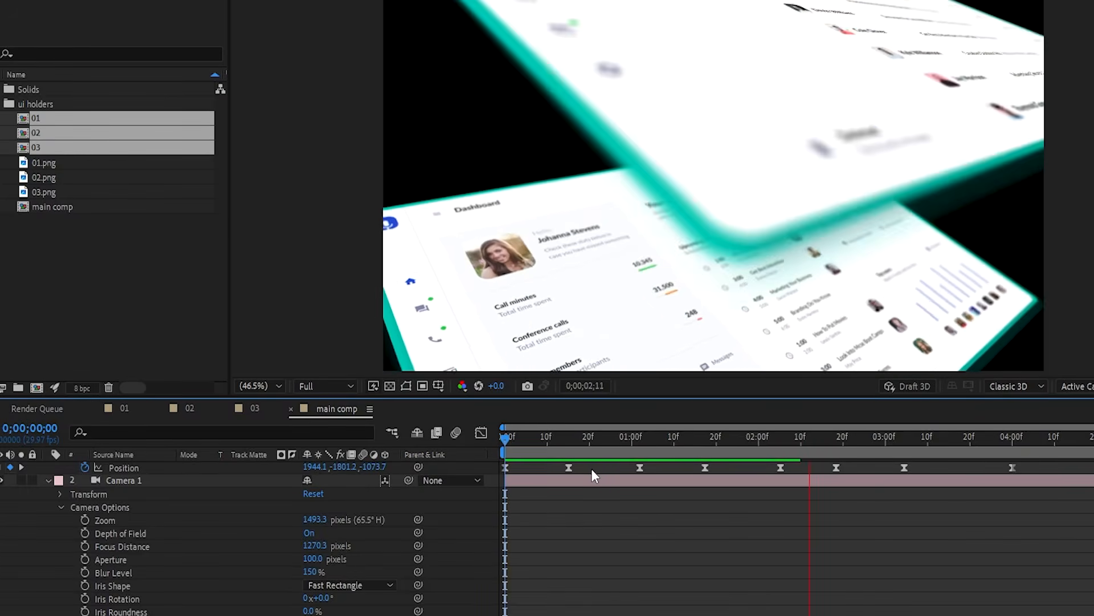
left_click_drag(673, 440, 747, 442)
- Collapse all layers' properties with Ctrl+A and U, then deselect them
key("ctrl+a")
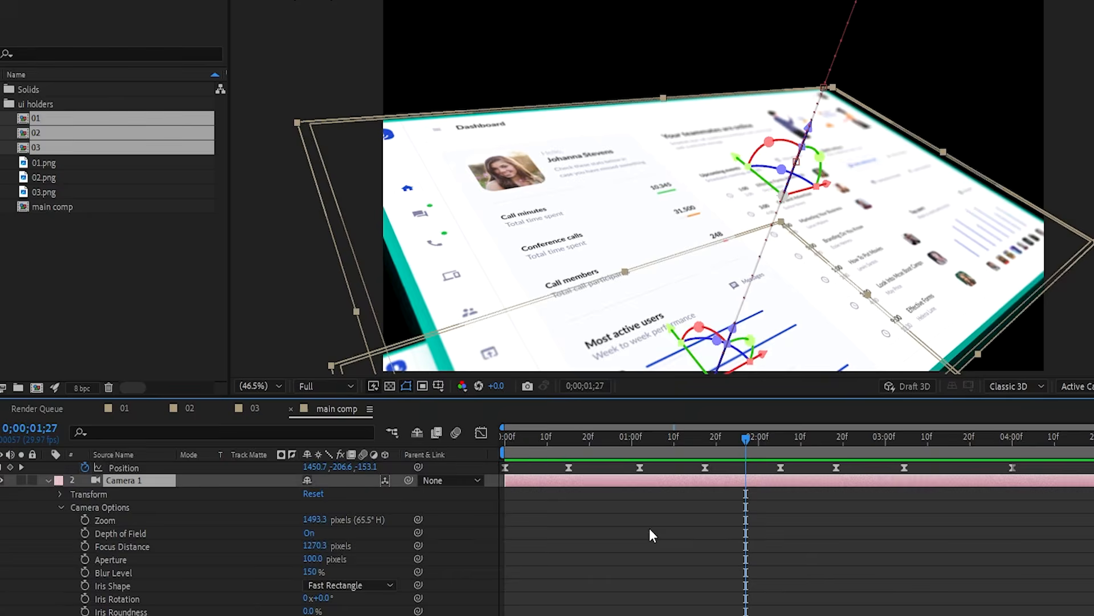
key("u")
left_click(360, 571)
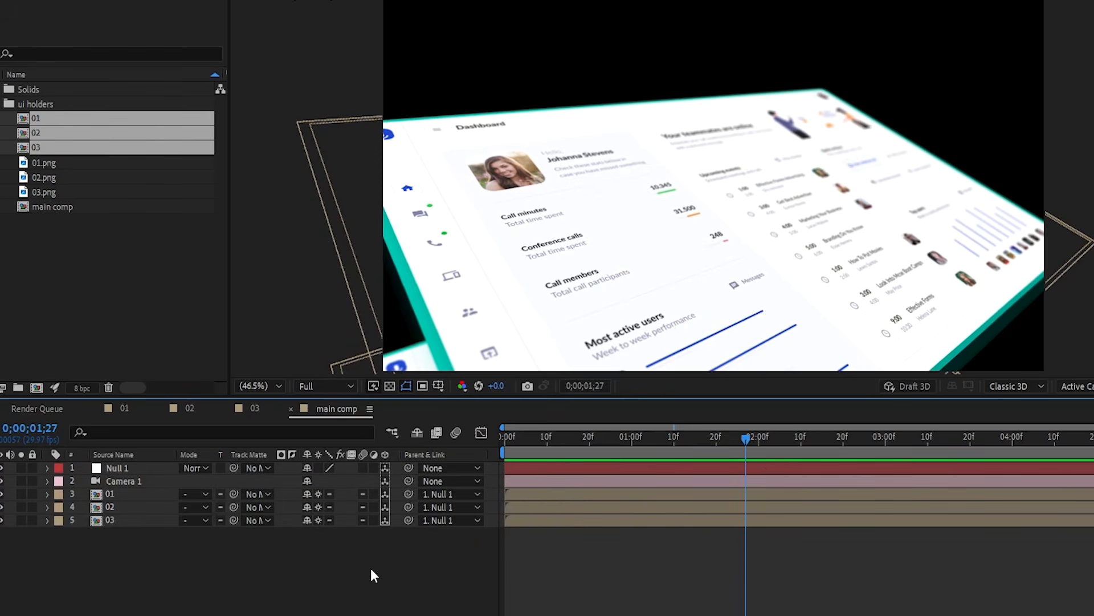
- Duplicate screen layers 01–03, move the copies to the bottom, and label them Yellow
left_click(116, 518)
left_click(138, 494, "shift")
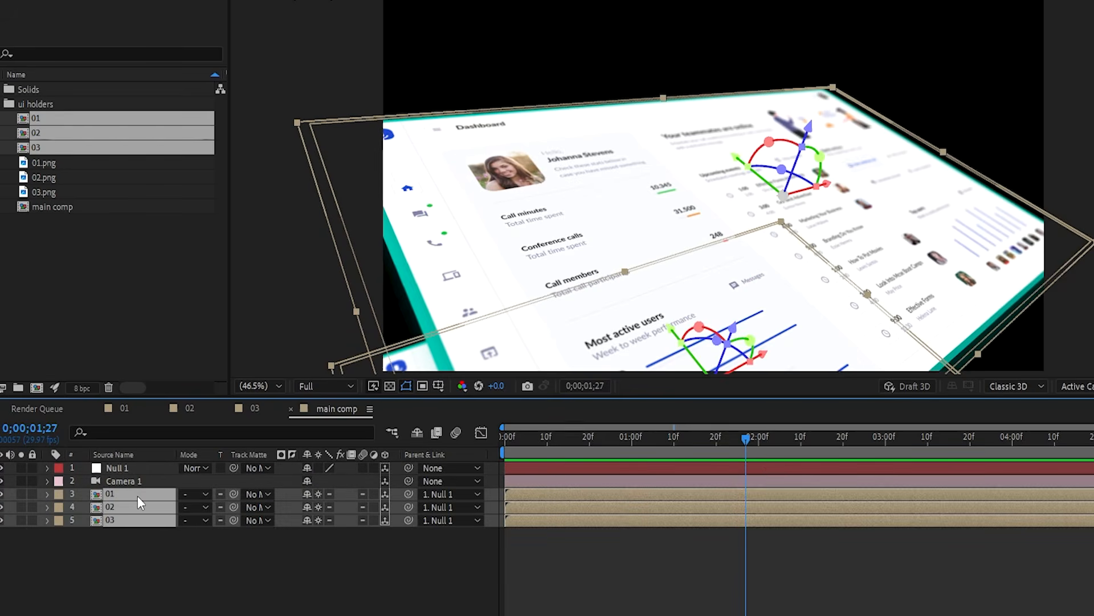
key("ctrl+d")
left_click_drag(142, 494, 94, 575)
left_click(59, 546)
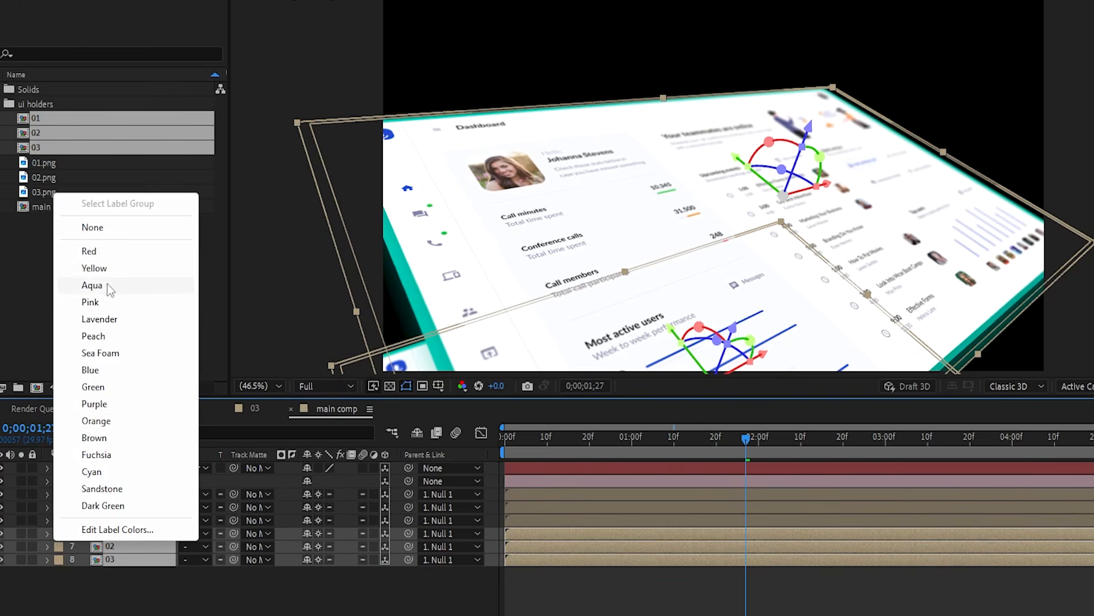
left_click(97, 267)
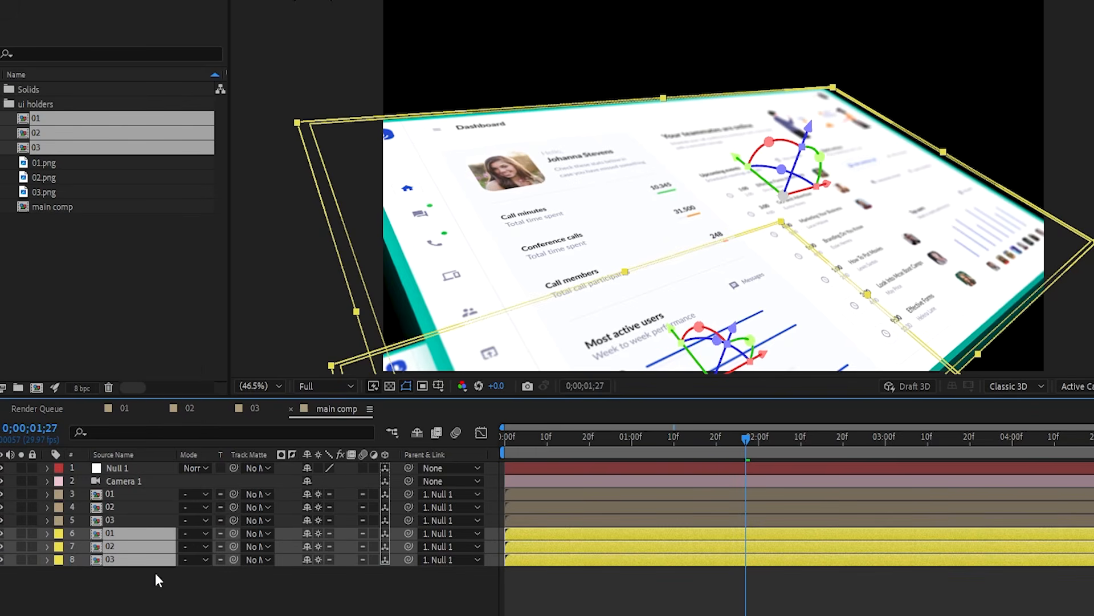
- Scale the copied screen layers to 70%, then select only the duplicate 01 layer
key("s")
left_click(323, 546)
type("70")
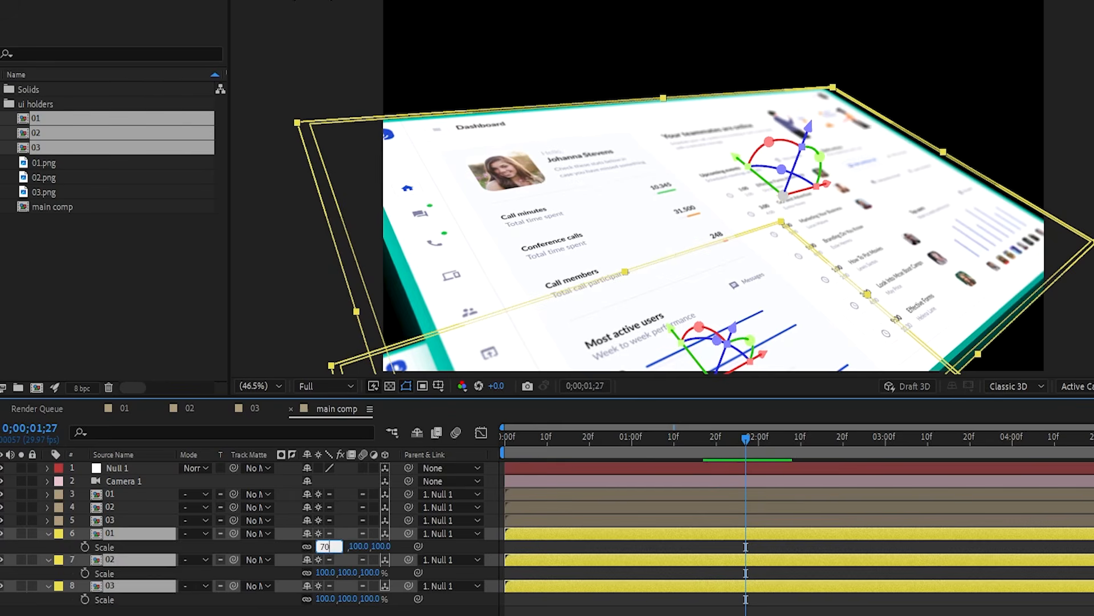
key("Return")
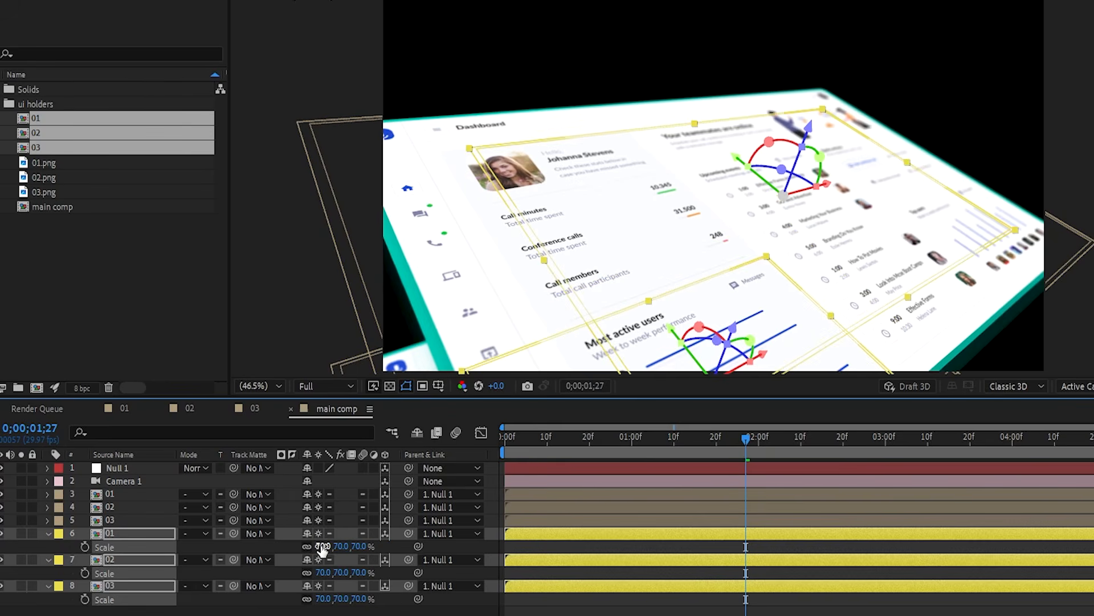
key("s")
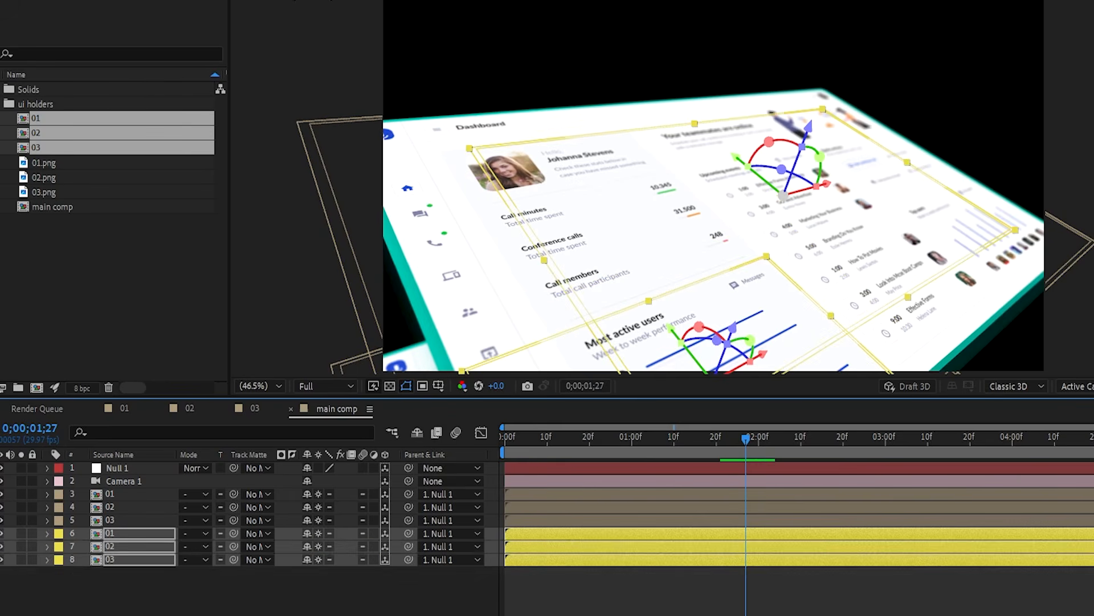
key("F2")
left_click(112, 532)
- Apply a Fill effect coloured blue 0072FF to the duplicate 01 layer
key("ctrl+space")
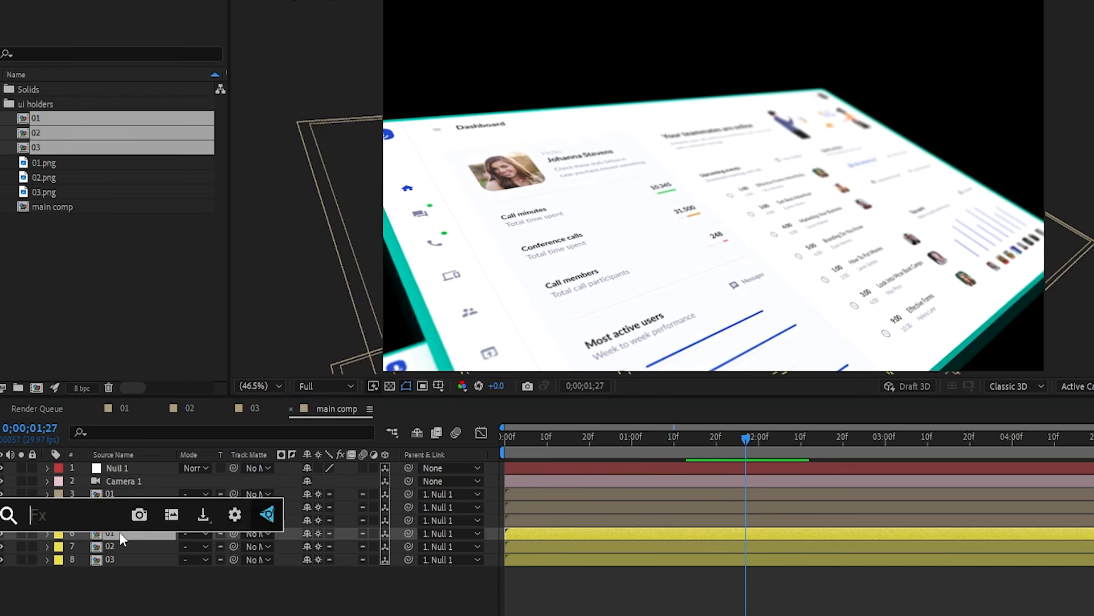
type("fil")
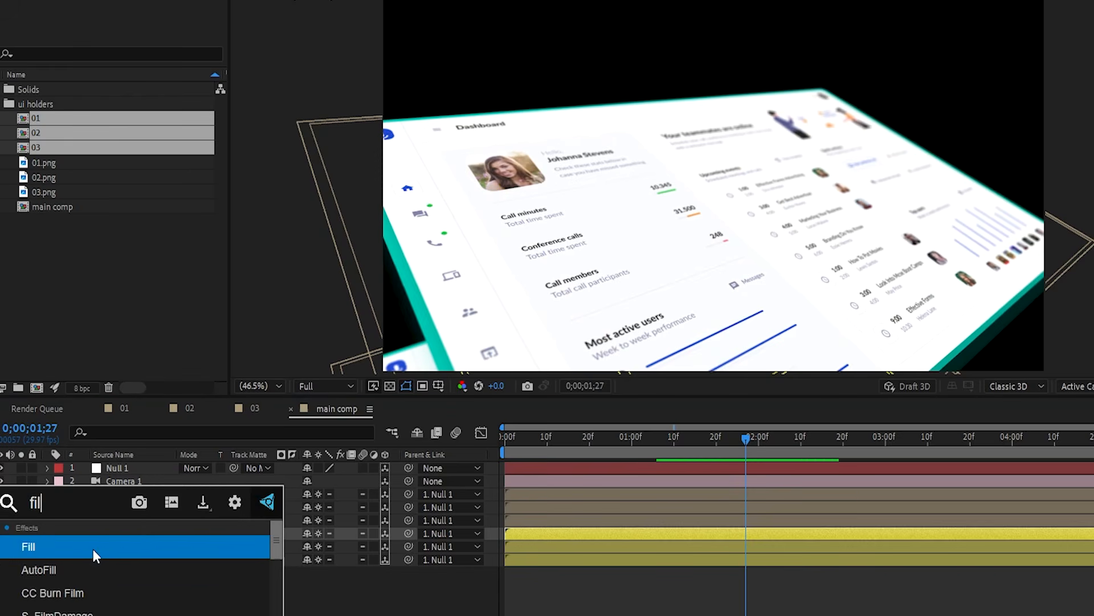
left_click(93, 547)
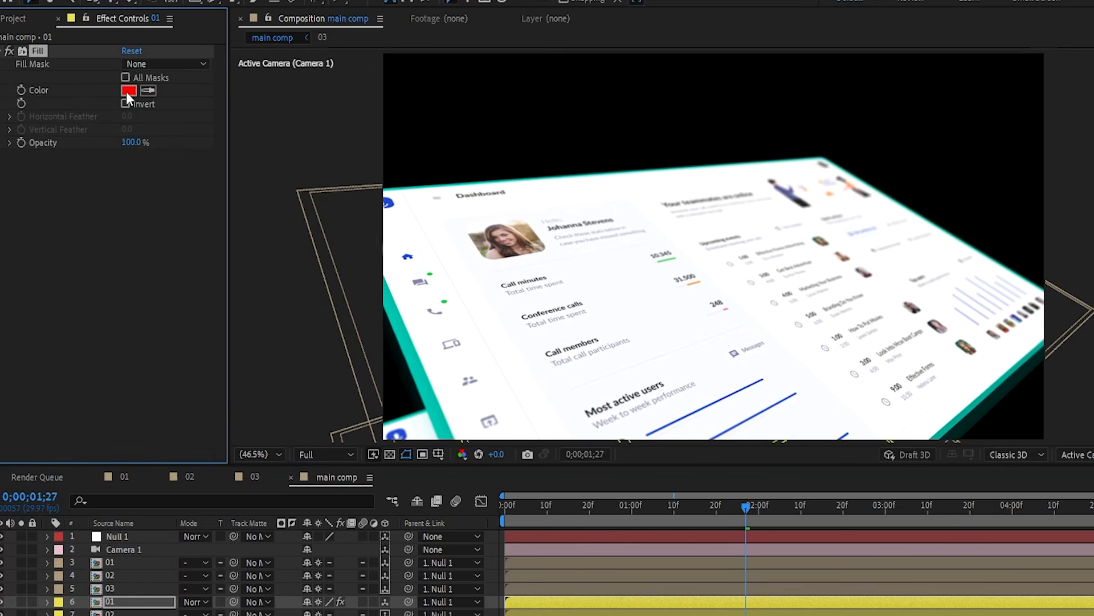
left_click(127, 91)
left_click(222, 413)
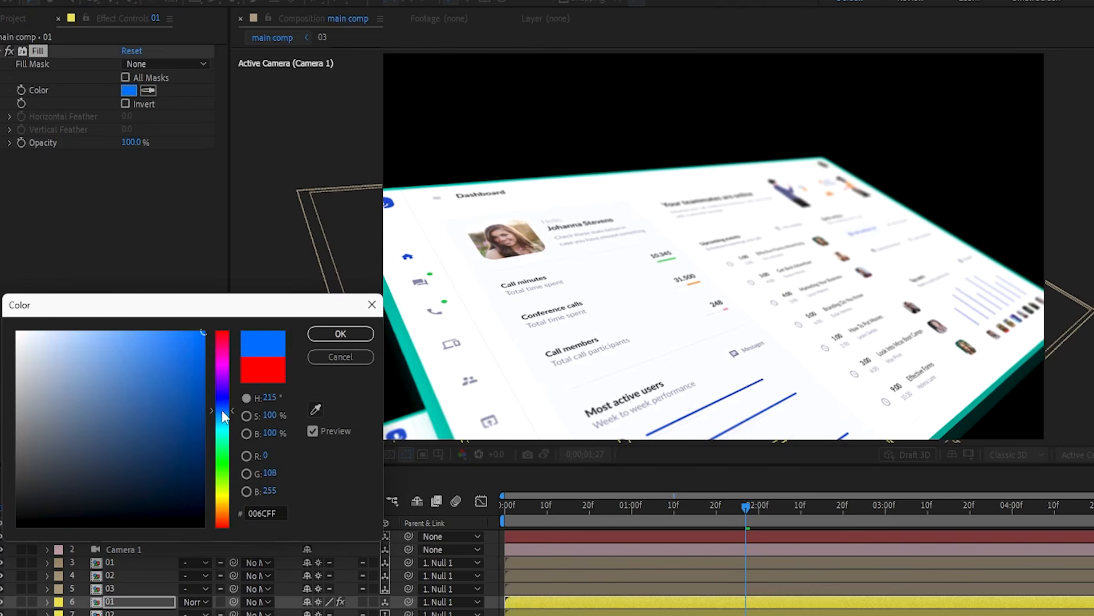
left_click(348, 335)
- Add Fast Box Blur with radius 90 to the duplicate 01 layer
left_click(140, 603)
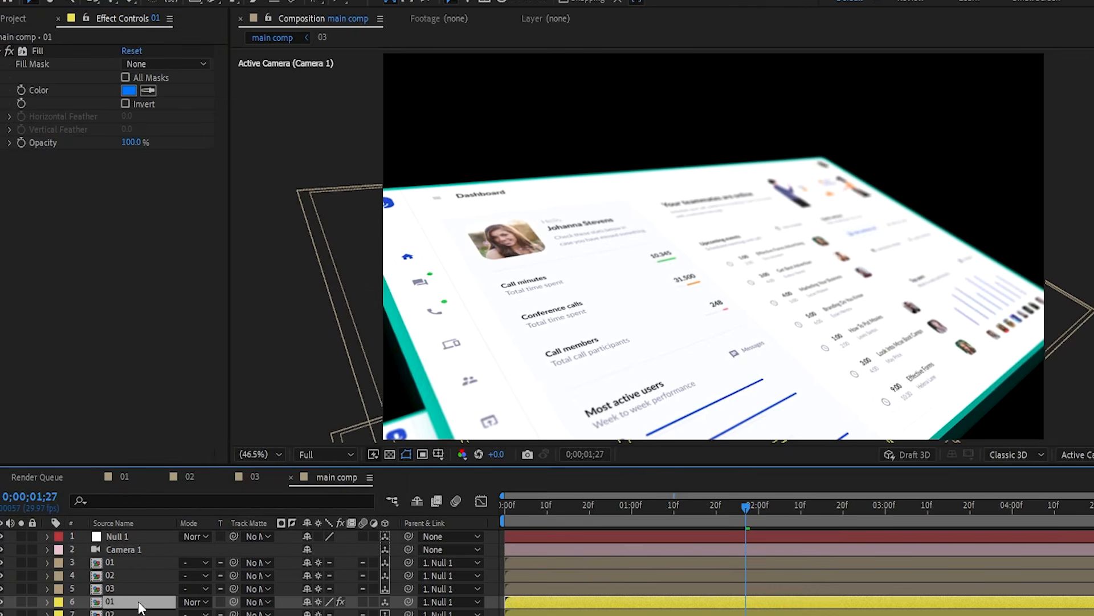
key("ctrl+space")
type("fa")
key("Return")
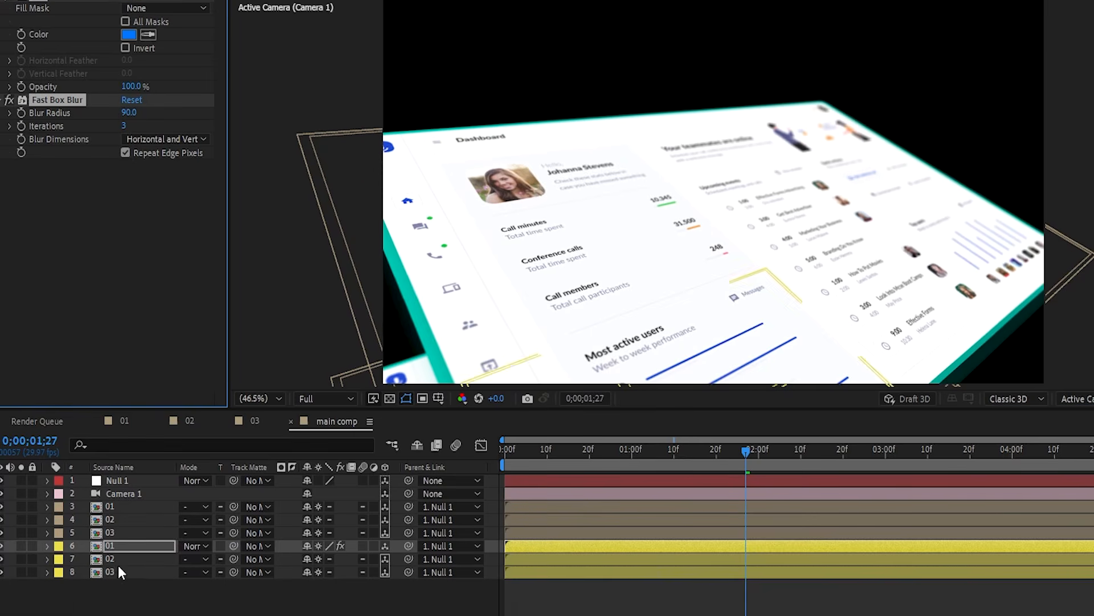
- Paste the Fill and Fast Box Blur effects onto the duplicate 02 and 03 layers
left_click(117, 564)
left_click(131, 575, "shift")
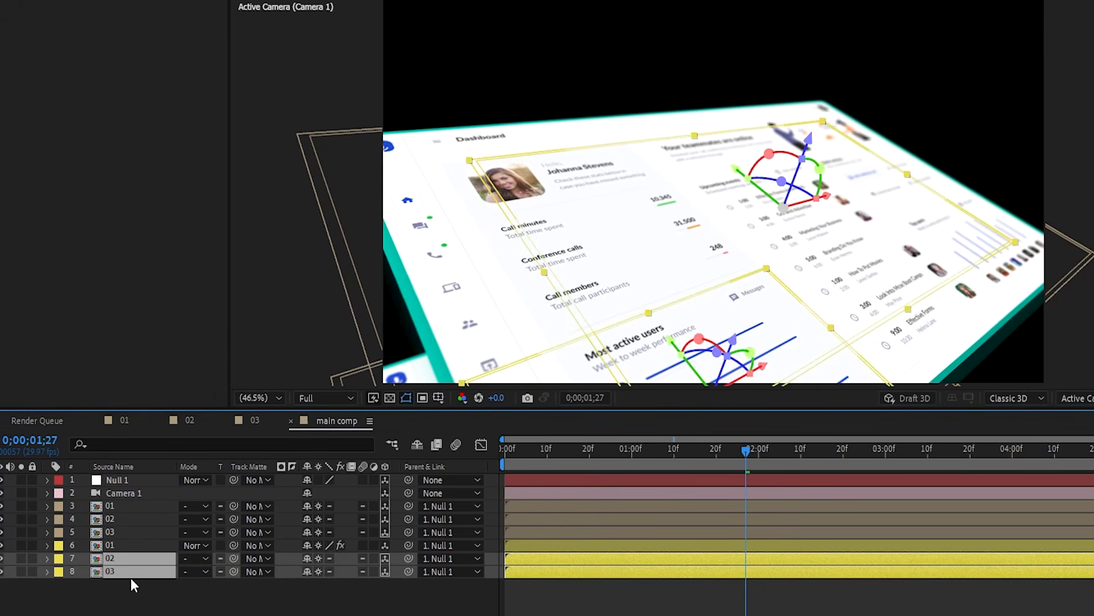
key("ctrl+v")
left_click(132, 581)
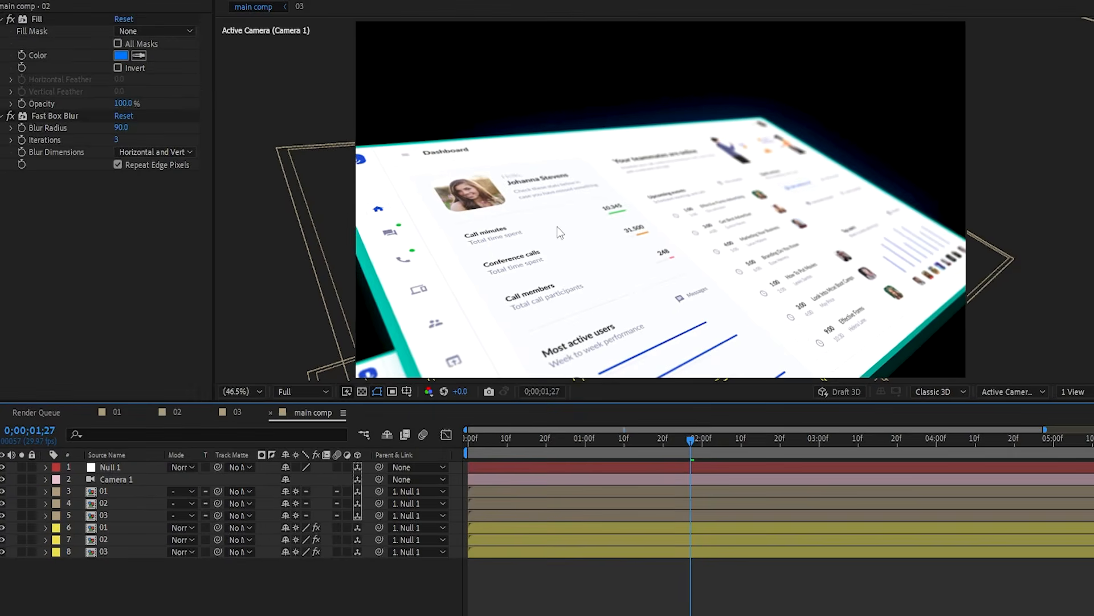
- Move the 02 glow layer right and up and set its blur radius to 138
left_click(790, 194)
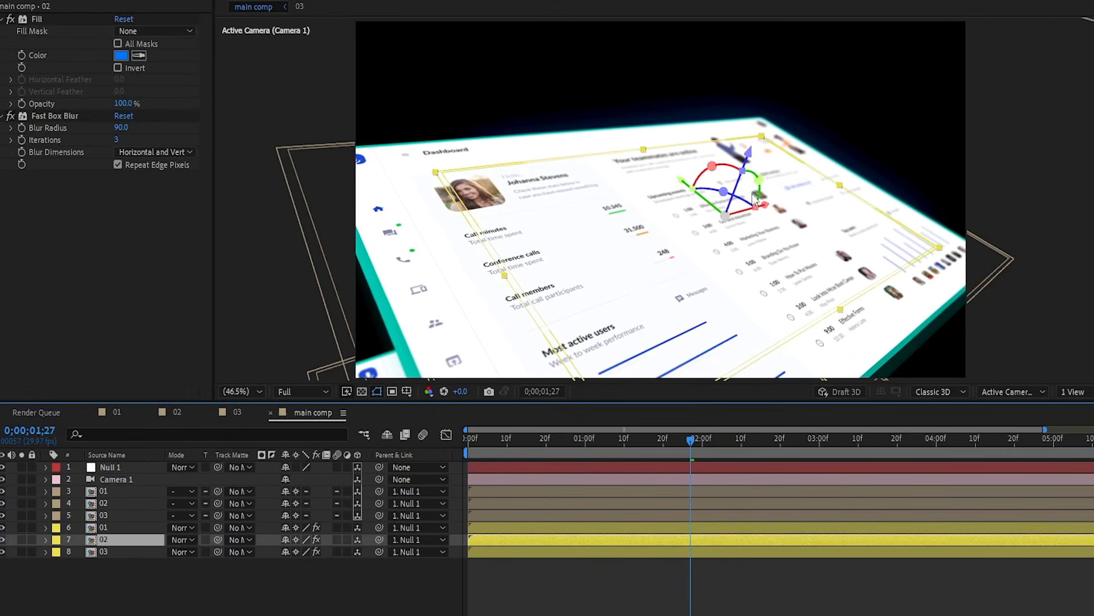
left_click_drag(764, 208, 797, 197)
left_click_drag(707, 169, 696, 96)
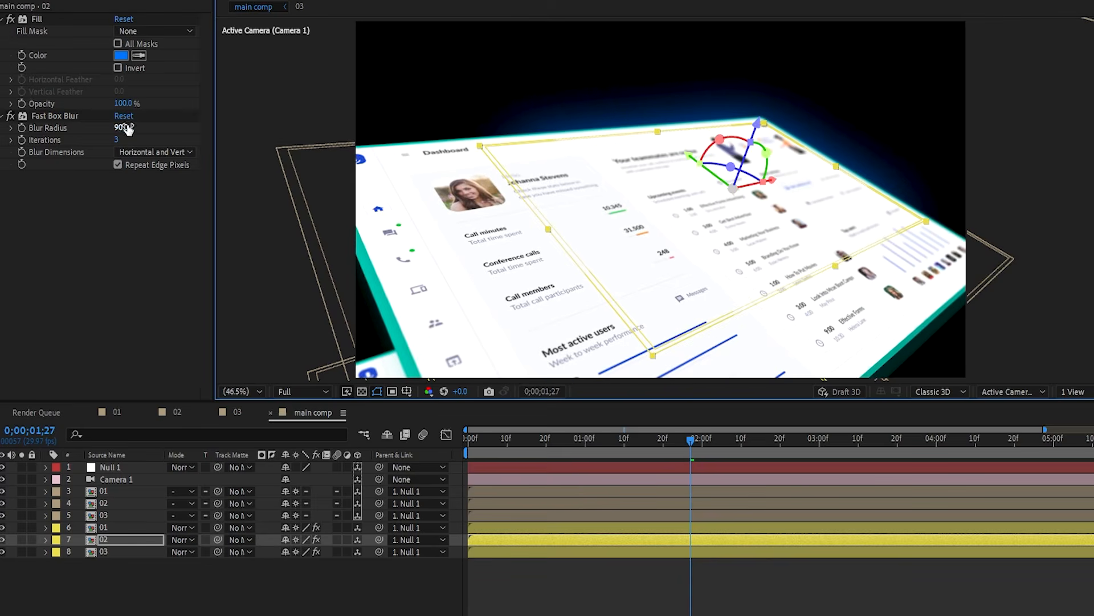
left_click_drag(125, 127, 178, 110)
left_click_drag(150, 120, 146, 121)
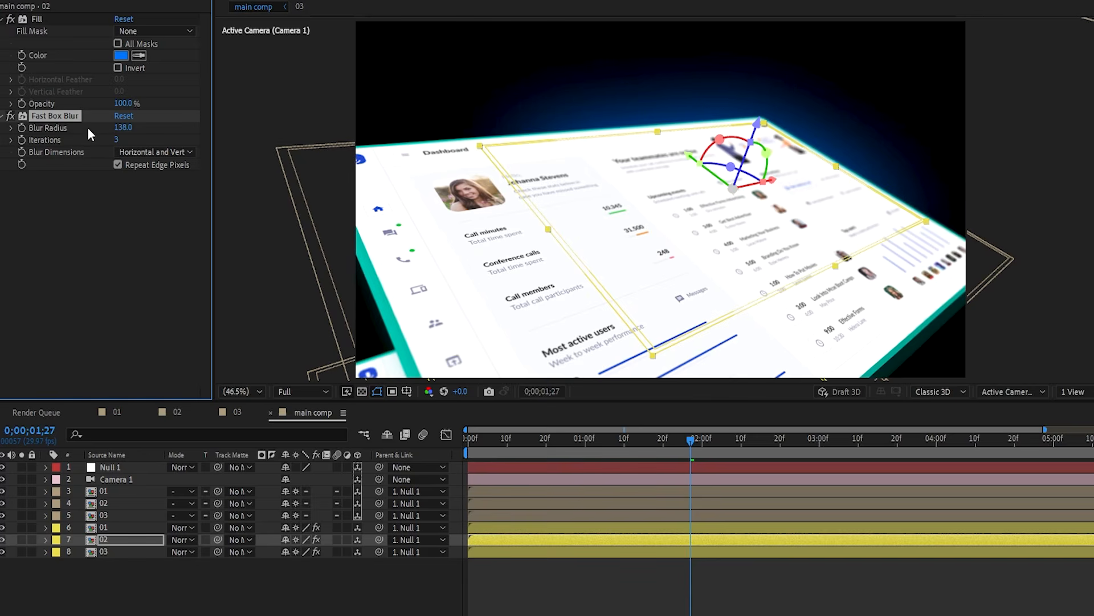
- Preview the camera move from the start, then park the time at 1 second 10 frames
left_click(114, 552)
left_click(115, 525, "ctrl")
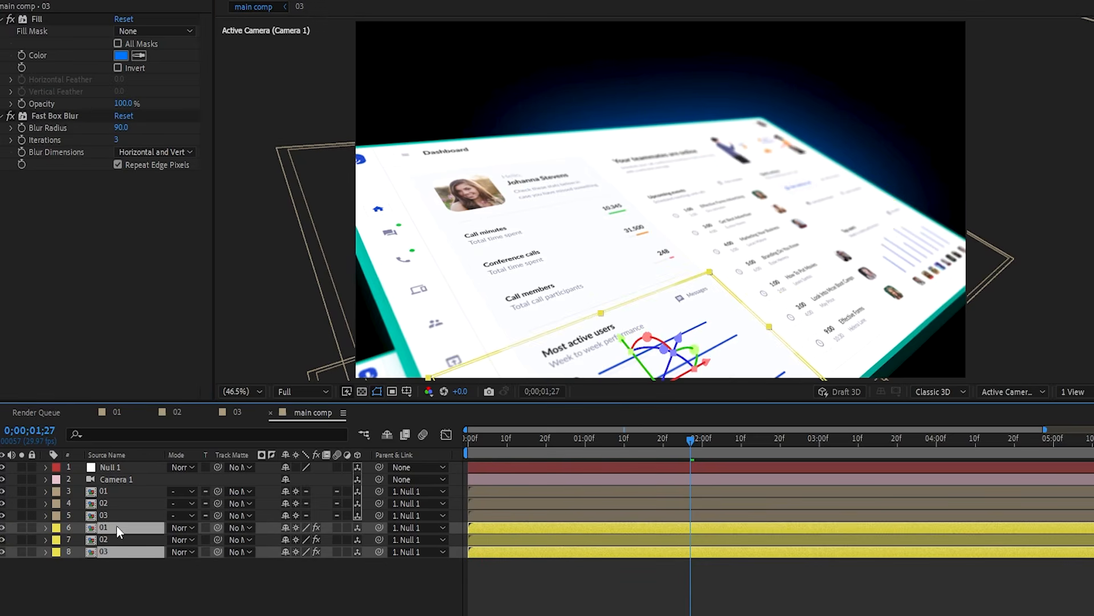
left_click(422, 582)
left_click_drag(523, 444, 461, 466)
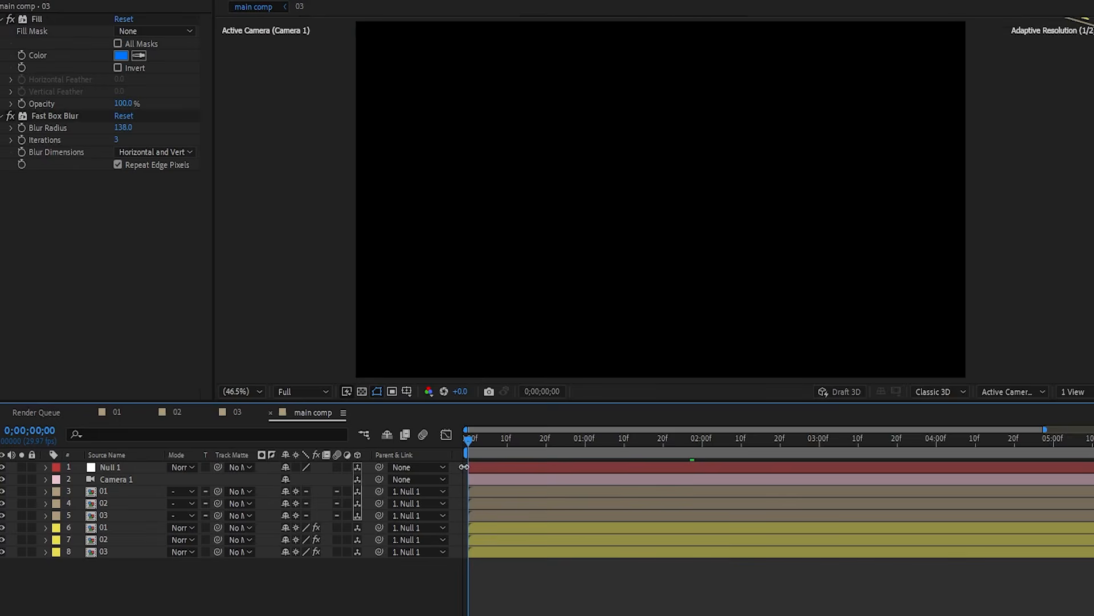
key("space")
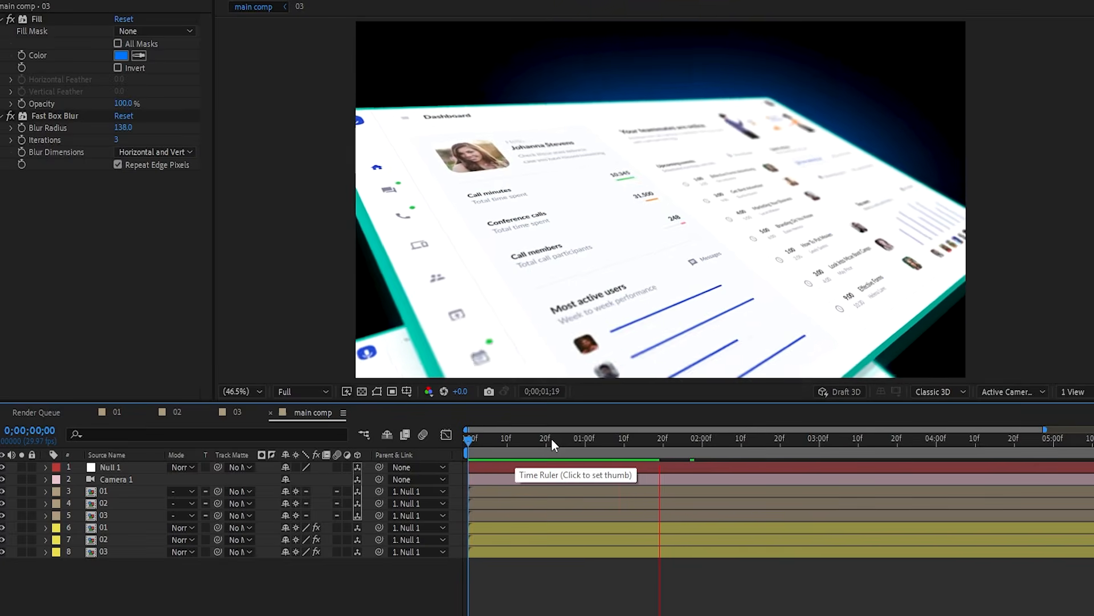
key("space")
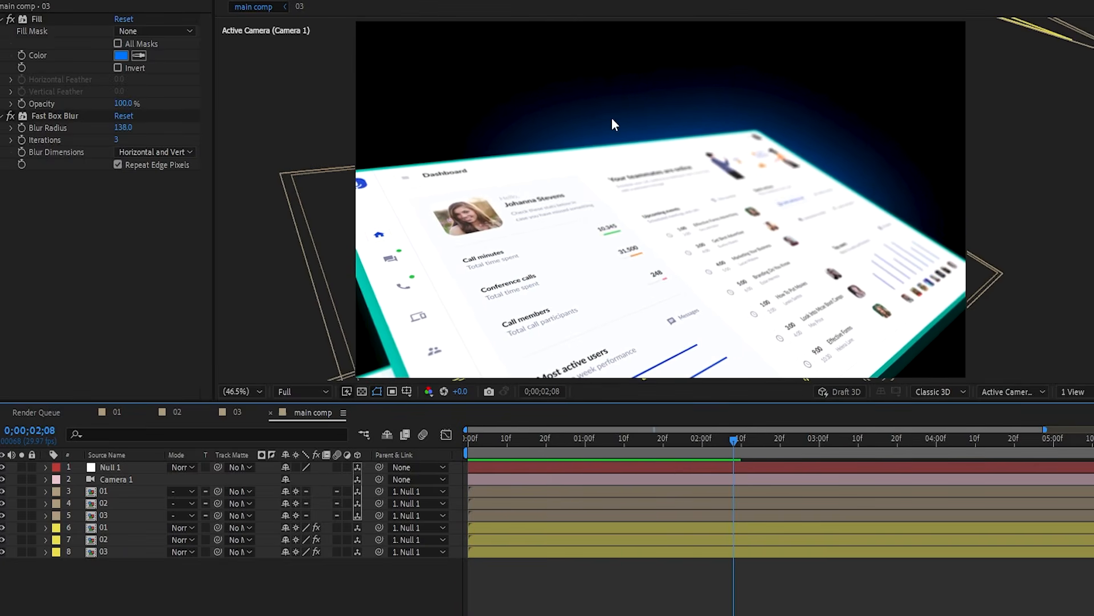
mouse_move(605, 445)
left_mouse_down()
mouse_move(586, 458)
mouse_move(624, 455)
left_mouse_up()
- Create a new full-frame solid layer named BG
right_click(273, 576)
mouse_move(308, 435)
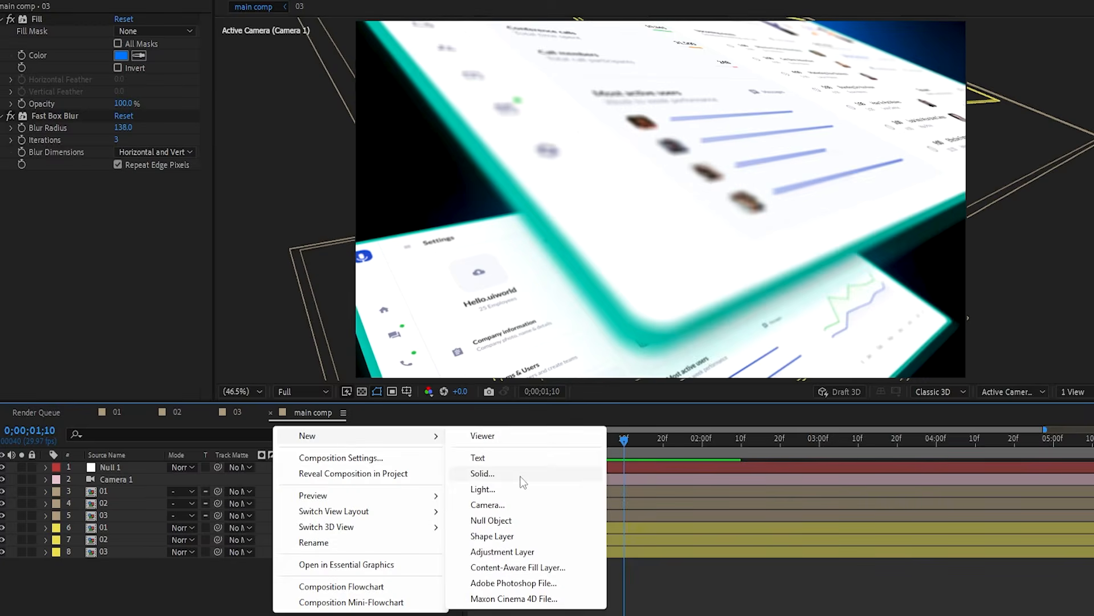
left_click(515, 473)
type("B")
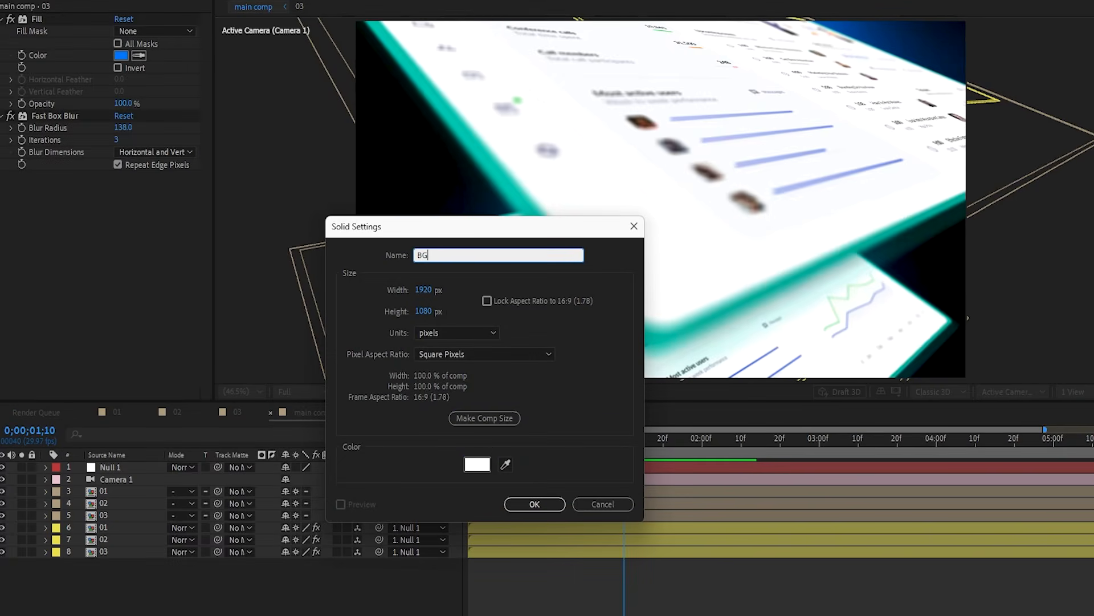
type("G")
key("Return")
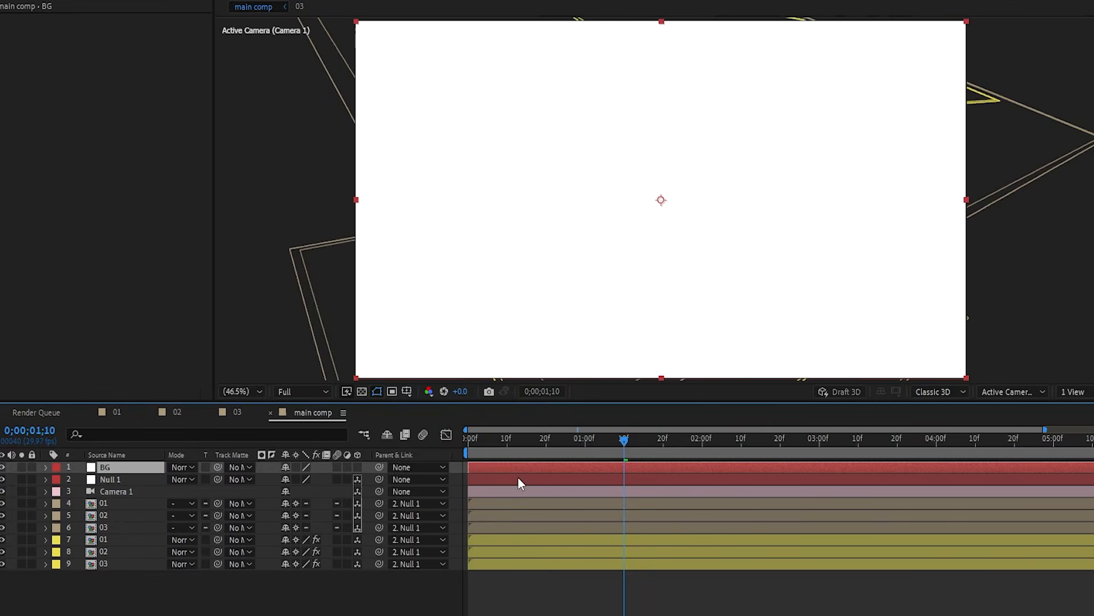
- Apply 4-Color Gradient to BG and set its fourth colour to black
key("ctrl+space")
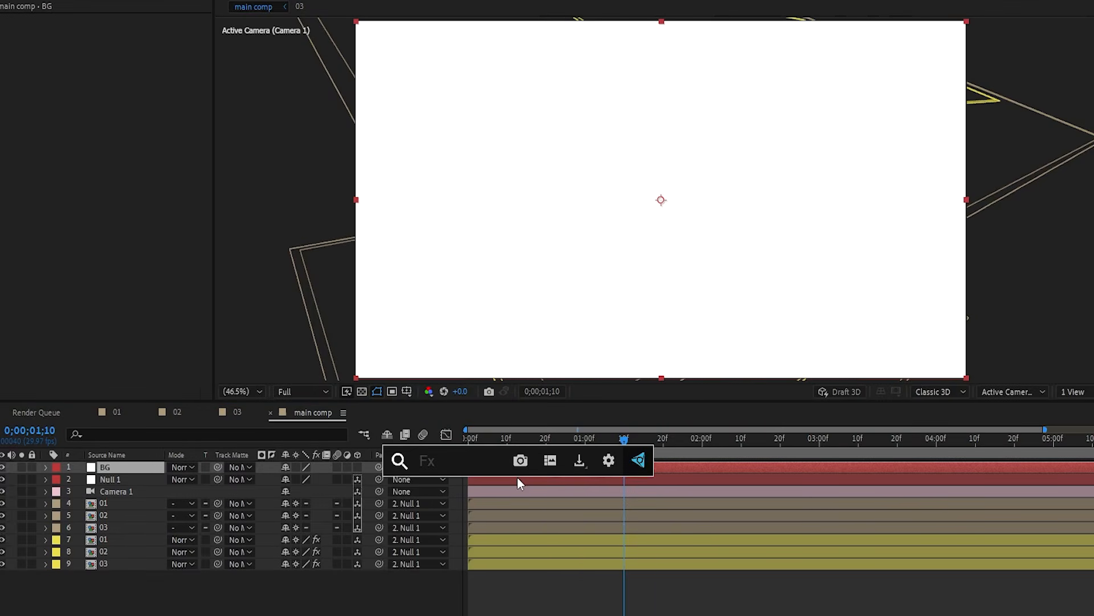
type("4")
key("Return")
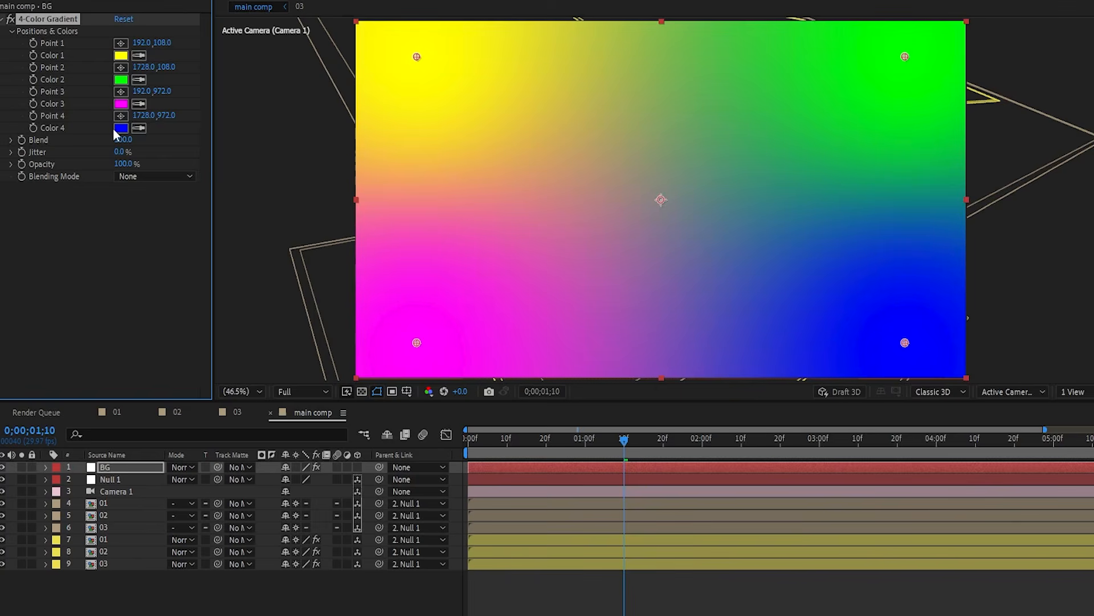
left_click(121, 128)
left_click(17, 457)
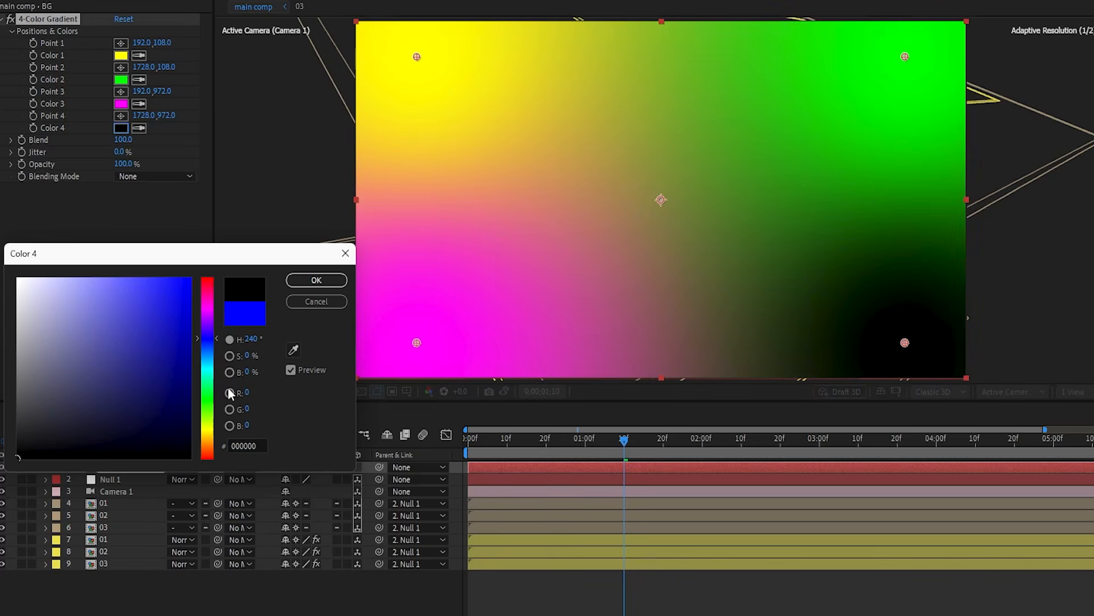
left_click(316, 281)
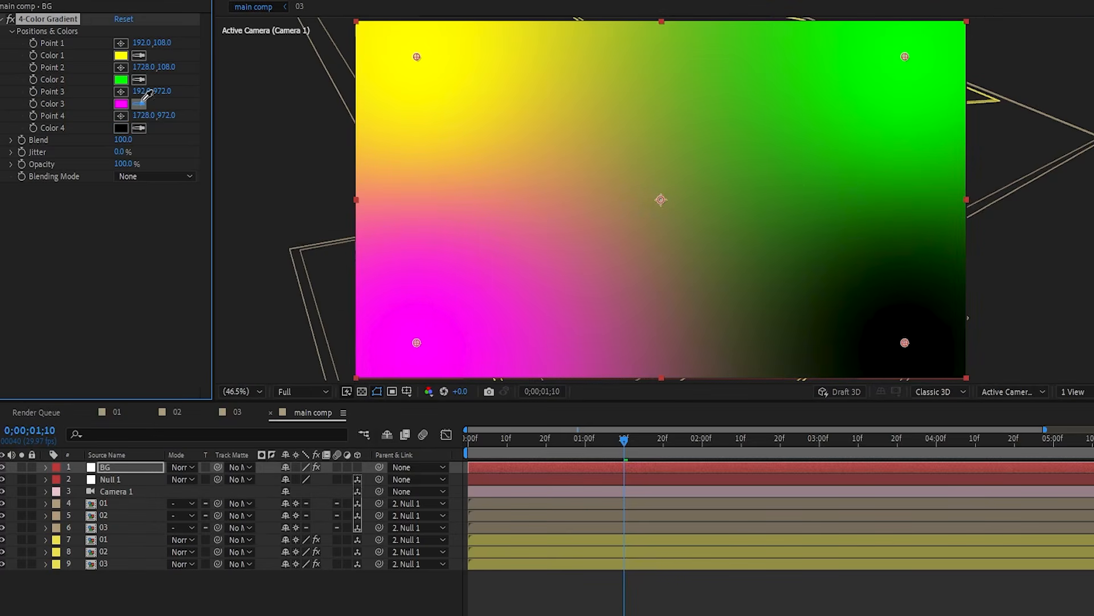
- Set the gradient's second and first colours to dark blue 003C5E
left_click(121, 79)
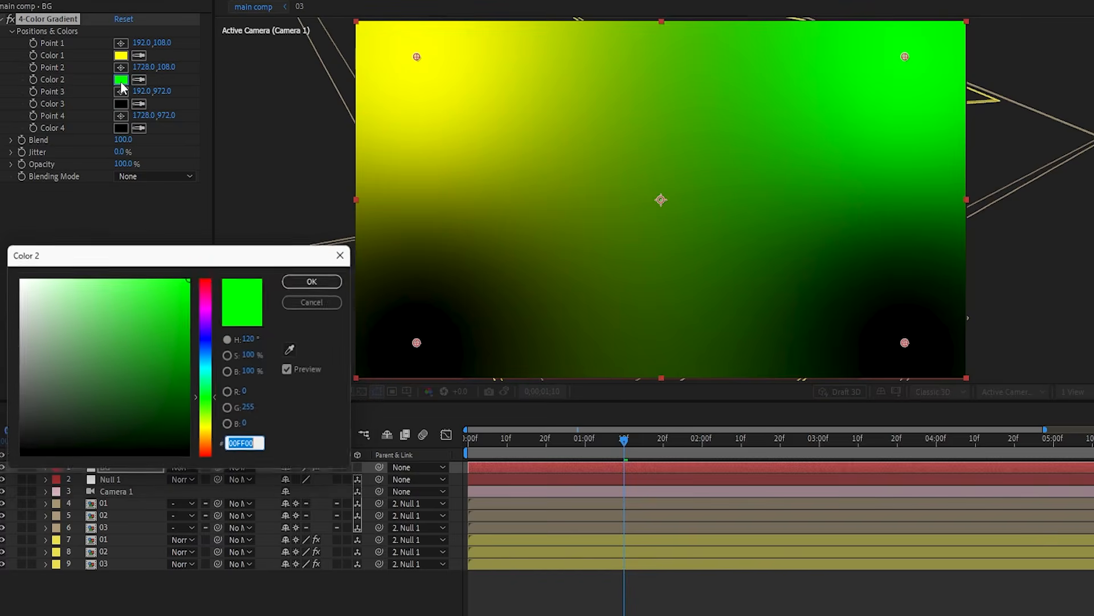
left_click_drag(209, 346, 198, 392)
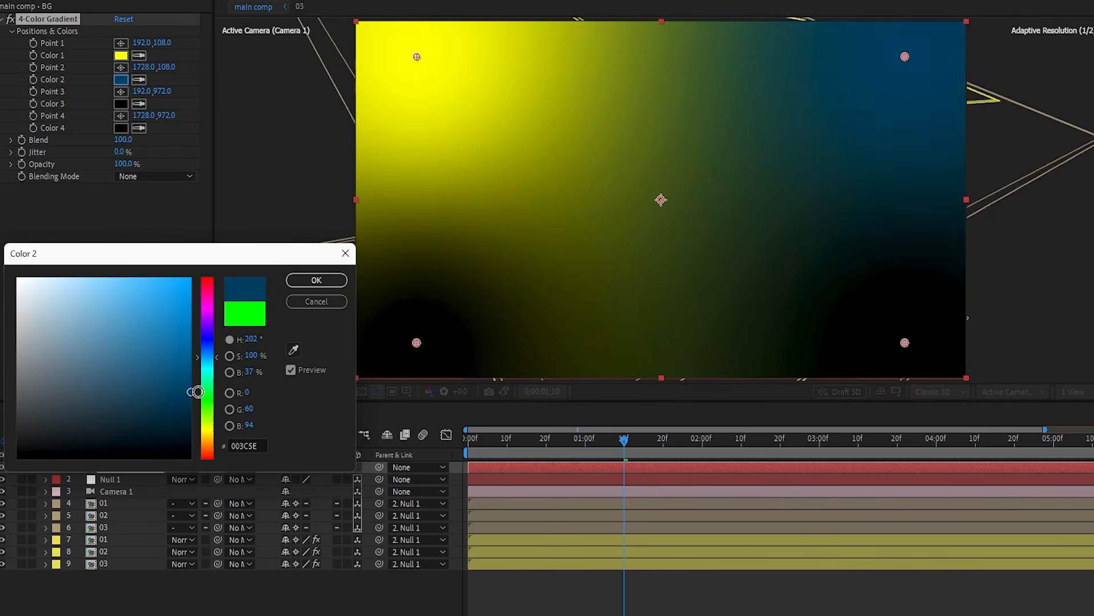
left_click(316, 280)
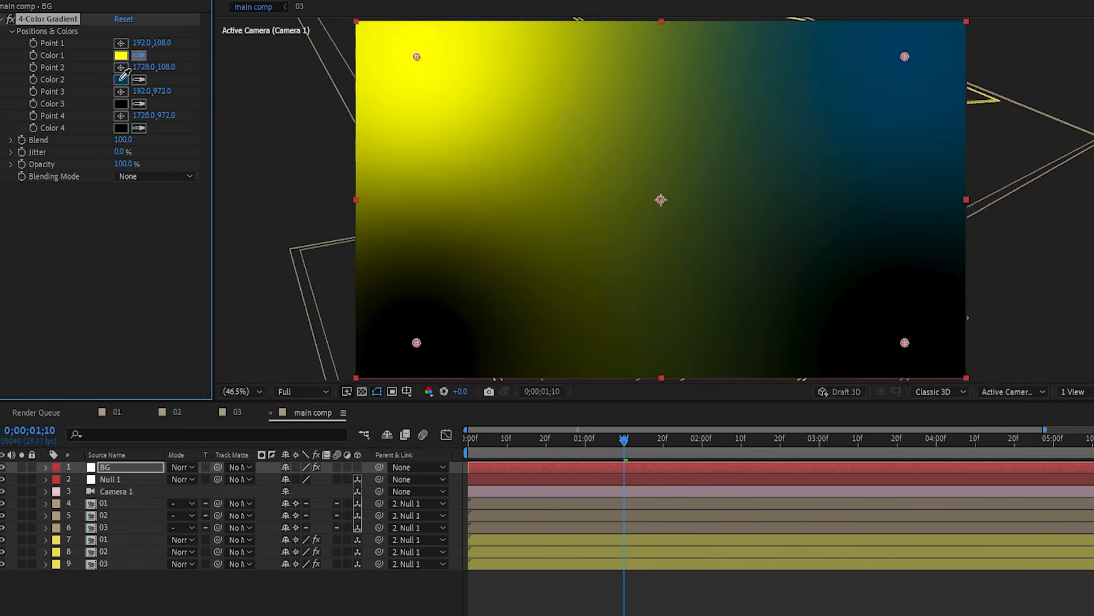
left_click(122, 78)
- Give the BG gradient's Point 1 a wiggle(1,1500) expression and scrub to check the drift
left_click(36, 209)
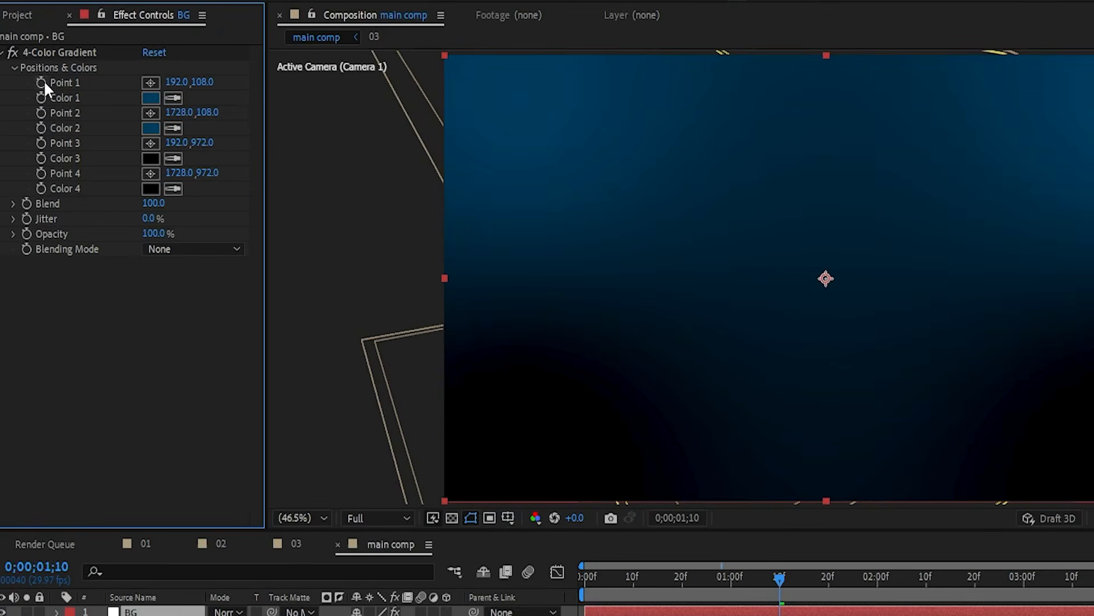
left_click(41, 82, "alt")
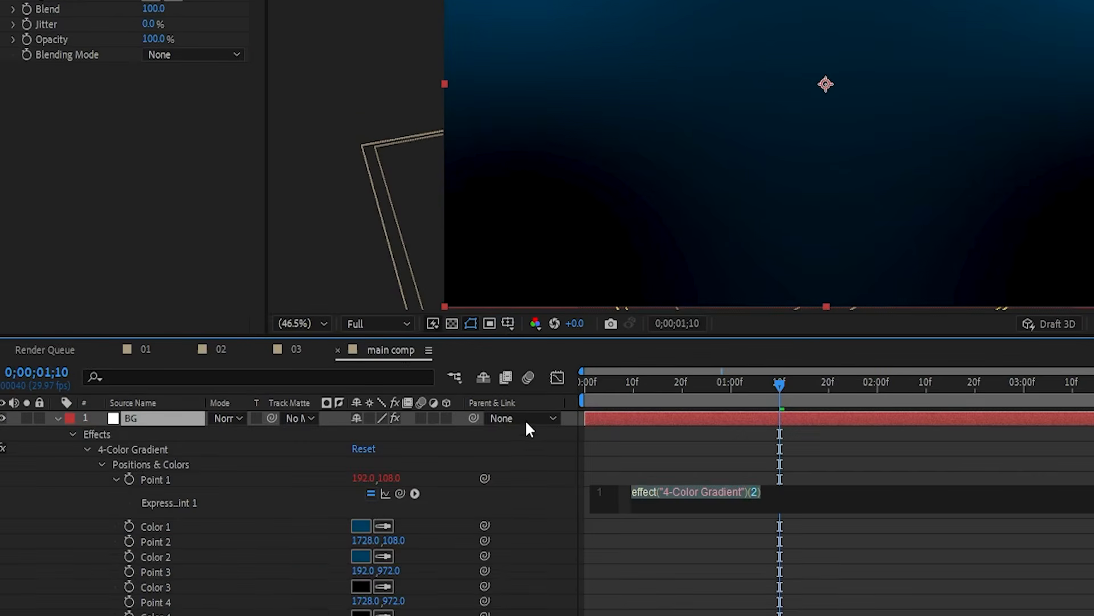
type("wiggle")
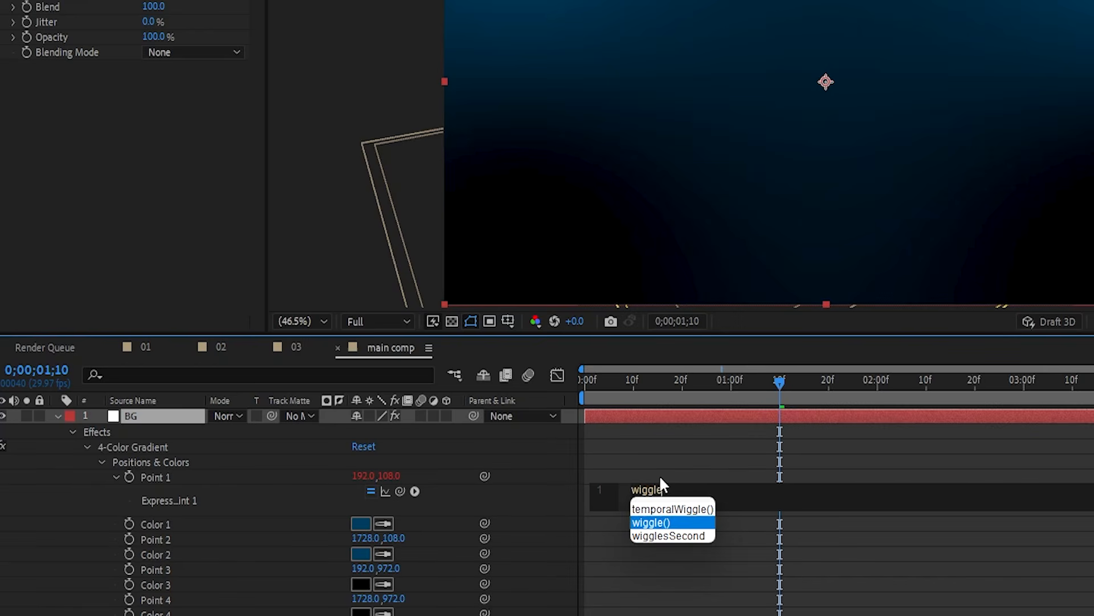
left_click(664, 523)
type("1")
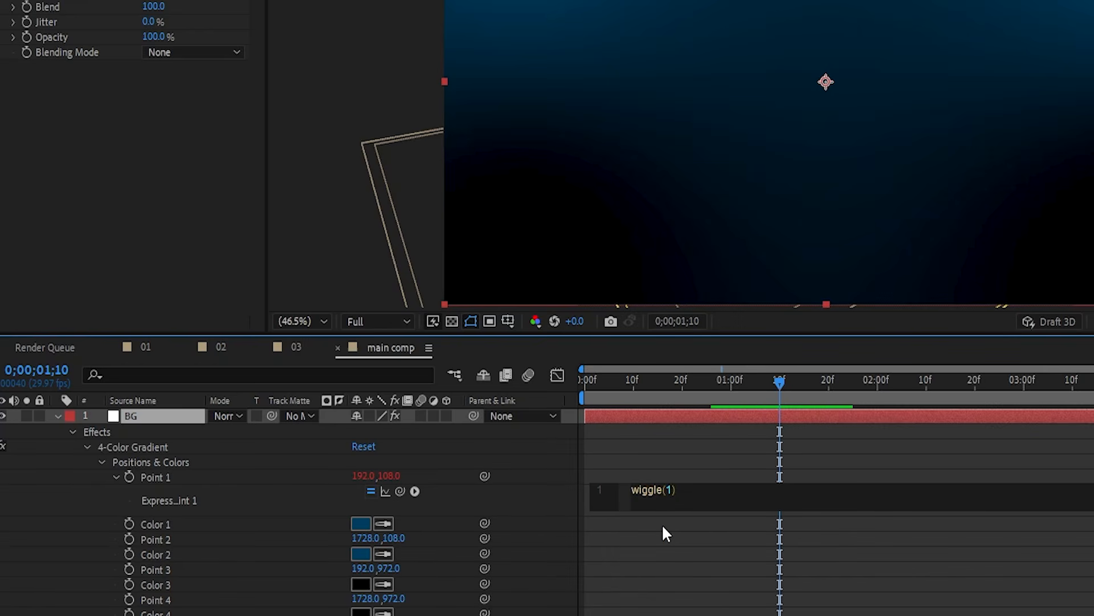
type(",1500")
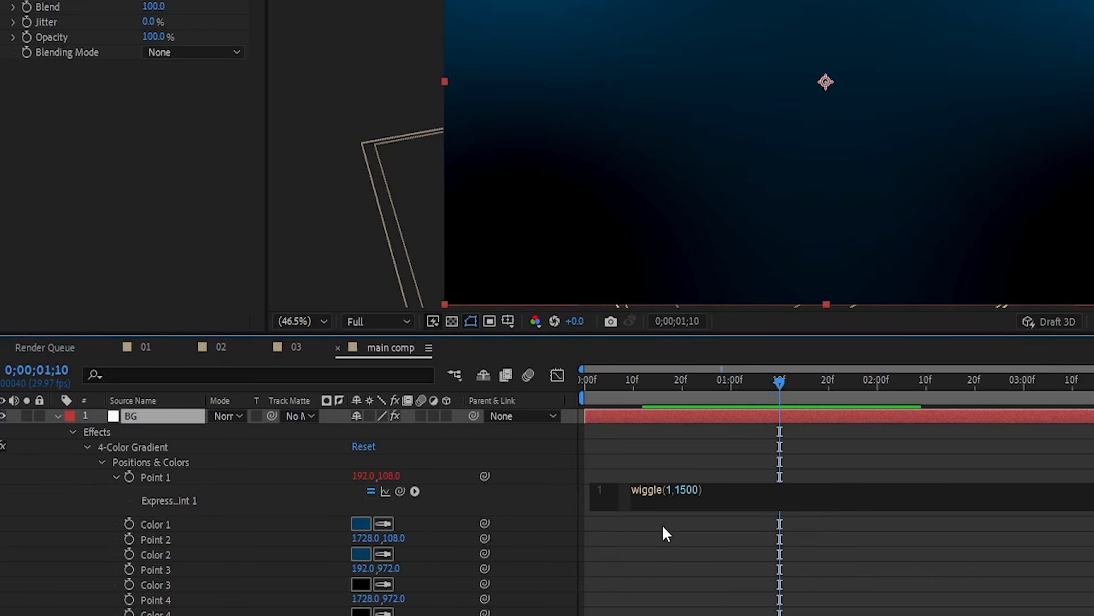
left_click_drag(681, 382, 799, 420)
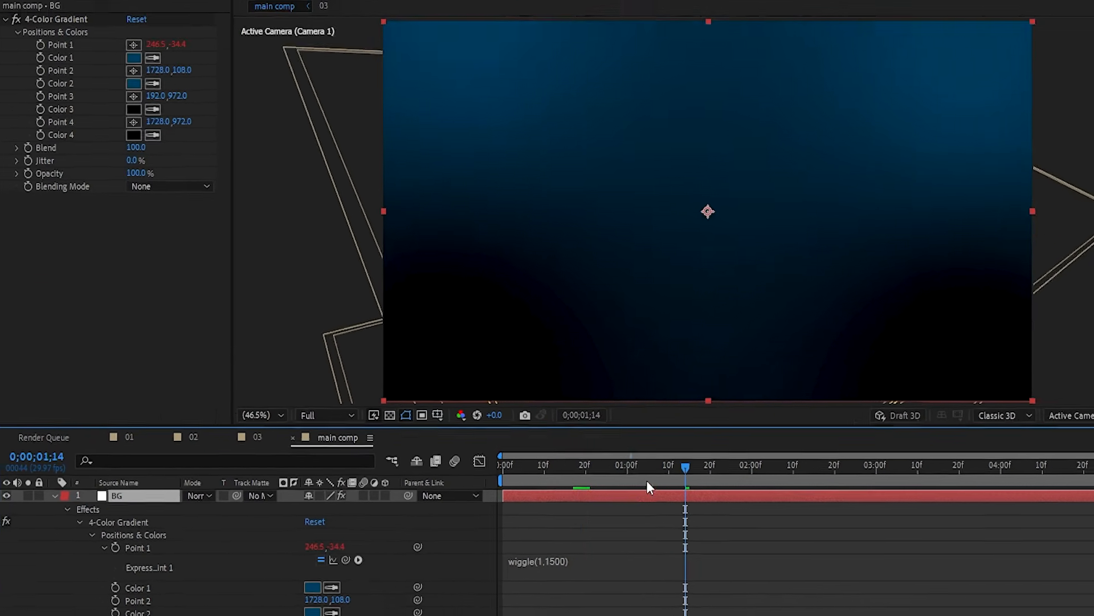
left_click_drag(716, 383, 706, 407)
left_click_drag(573, 523, 664, 515)
- Copy only Point 1's wiggle expression and paste it onto Points 2, 3 and 4
left_click(132, 572)
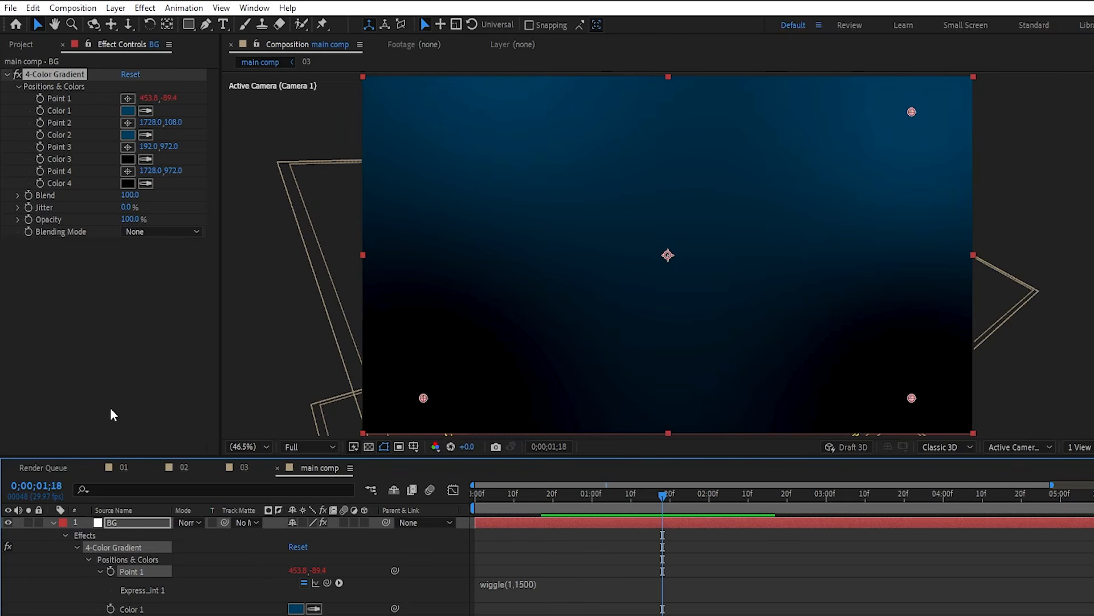
left_click(33, 8)
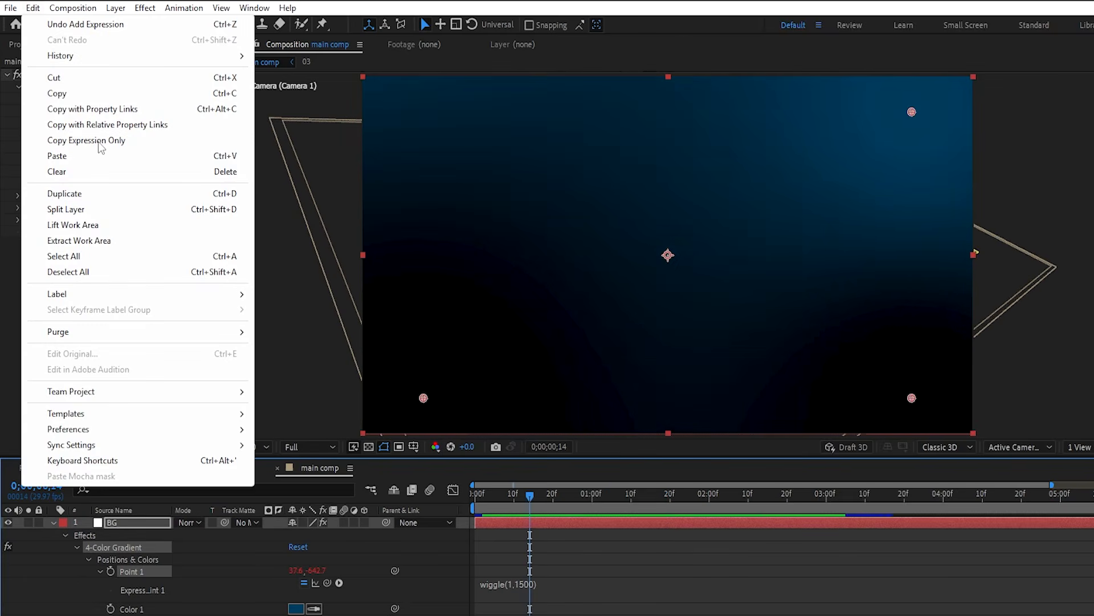
left_click(98, 143)
left_click(137, 515)
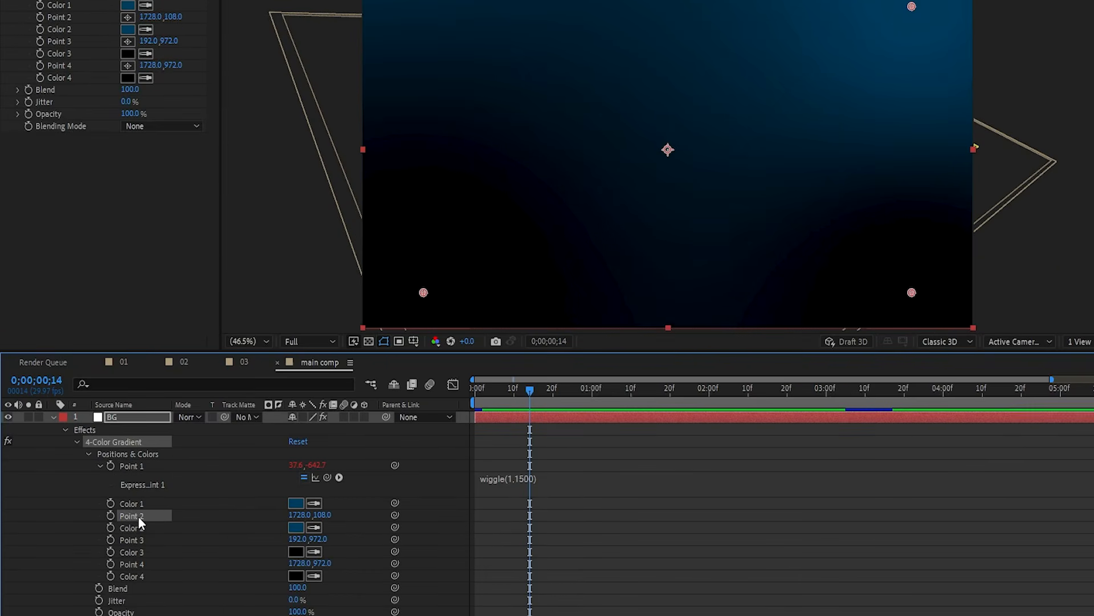
key("ctrl+v")
left_click(134, 539)
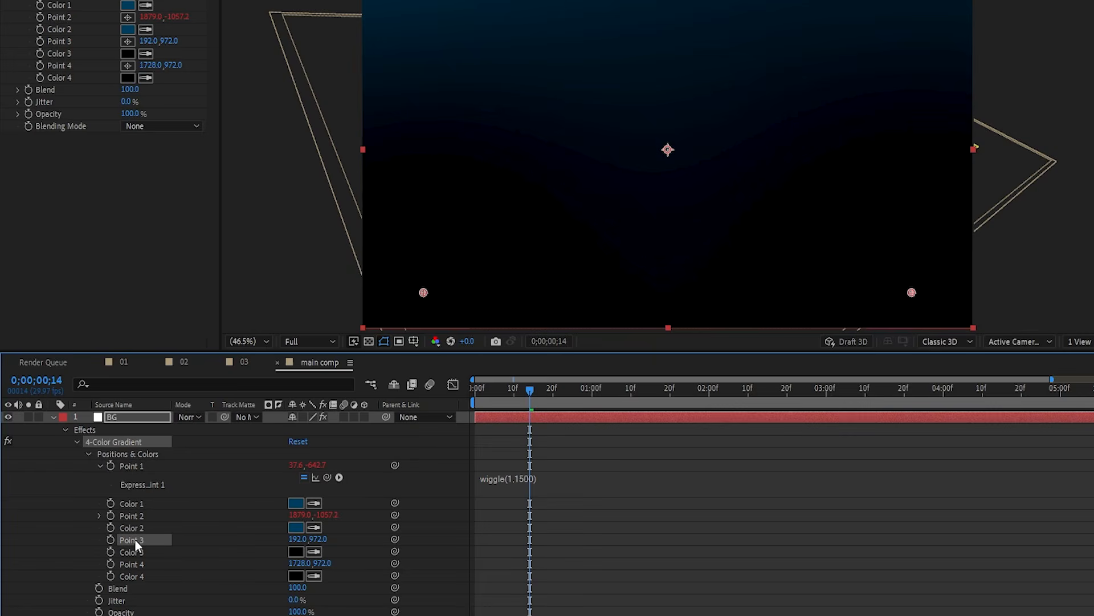
key("ctrl+v")
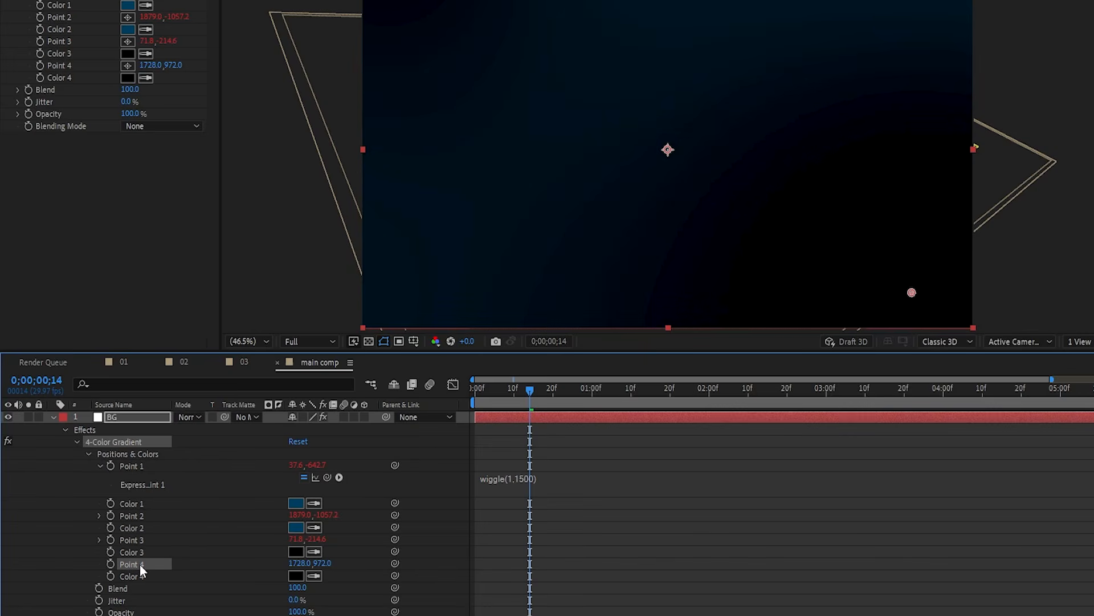
key("ctrl+v")
- Preview the drifting background from the start, then collapse and deselect all layers
left_click_drag(533, 392, 474, 409)
key("space")
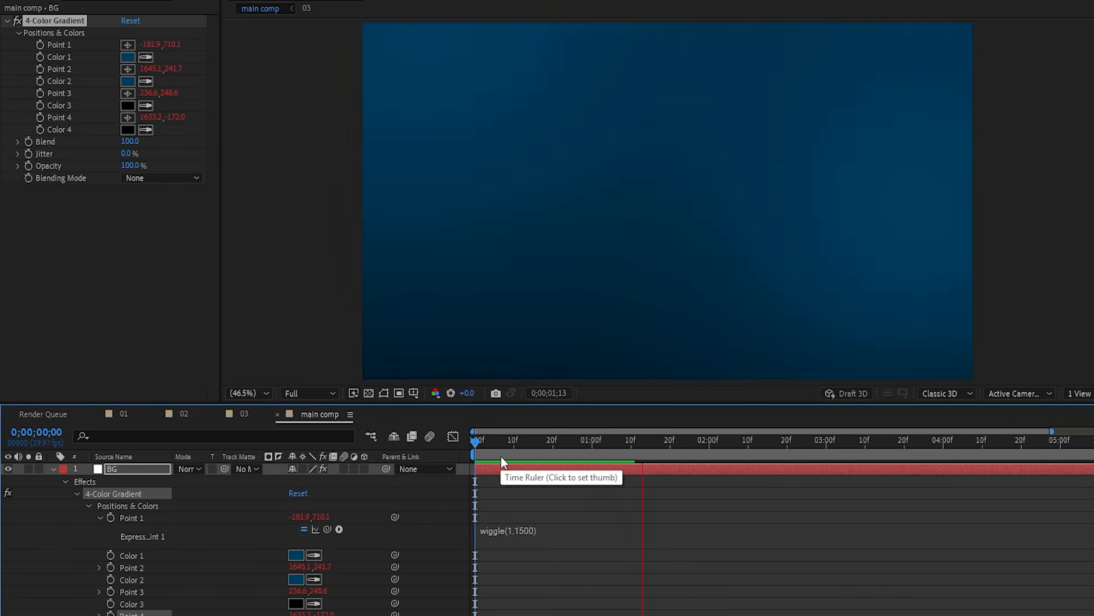
left_click_drag(536, 458, 513, 463)
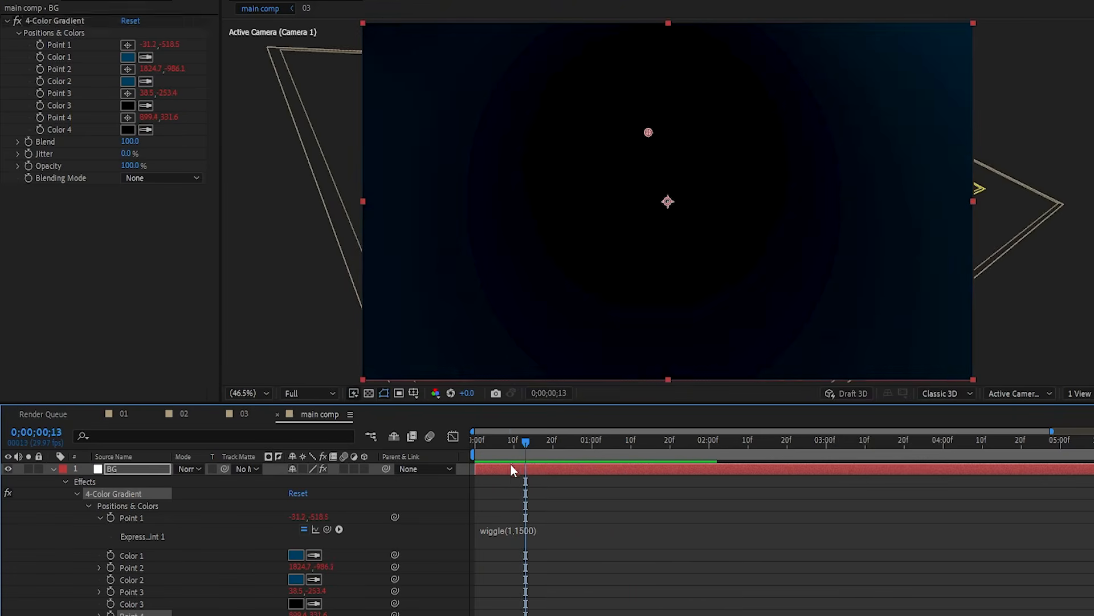
key("ctrl+a")
key("u")
left_click(365, 596)
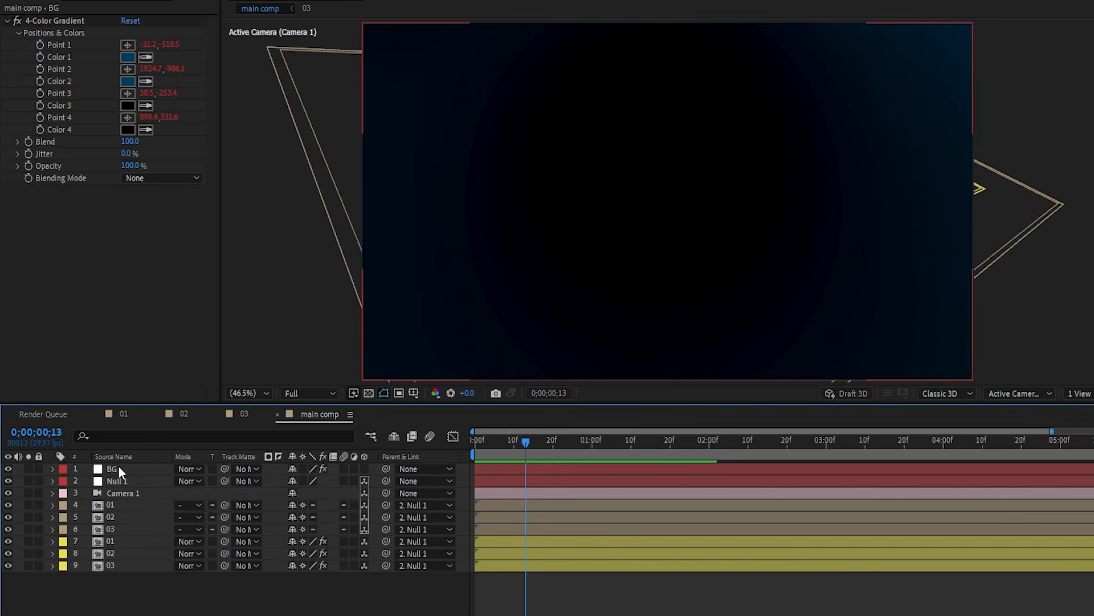
- Move the BG layer to the bottom of the stack and preview the animation
left_click_drag(118, 465, 123, 576)
key("space")
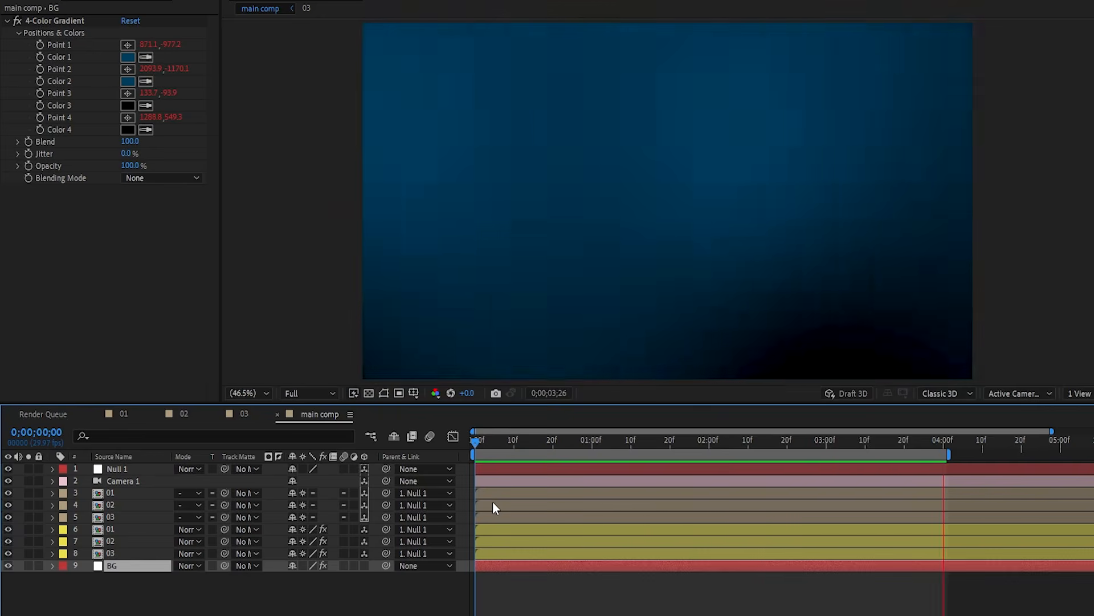
key("space")
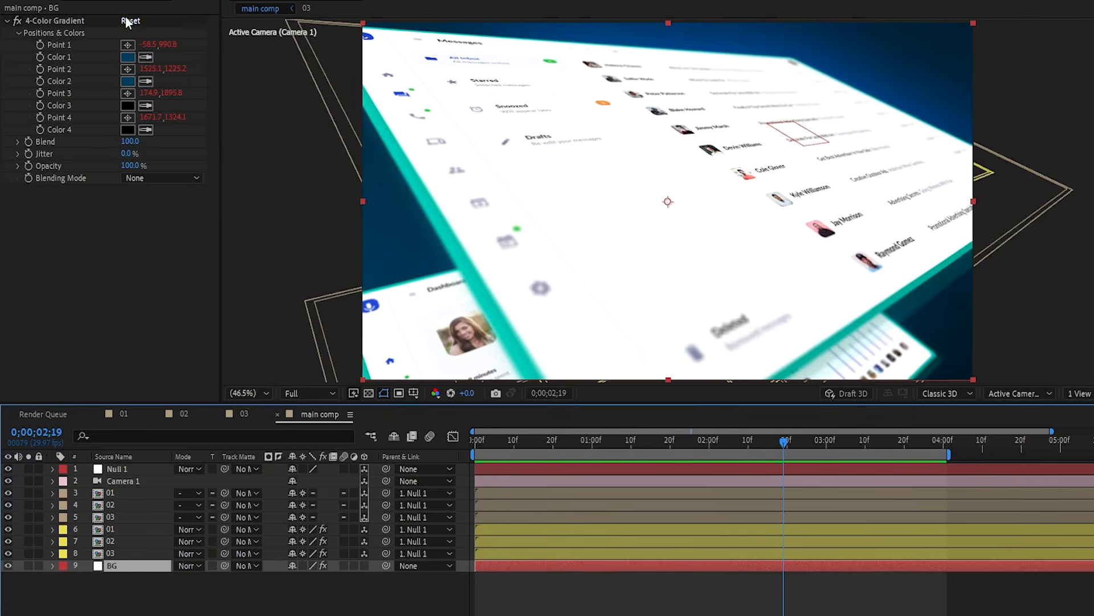
- Darken the gradient's Color 1 to 002C45 and preview the fly-over up to the Settings screen
left_click(127, 57)
left_click_drag(193, 406, 209, 410)
left_click(323, 281)
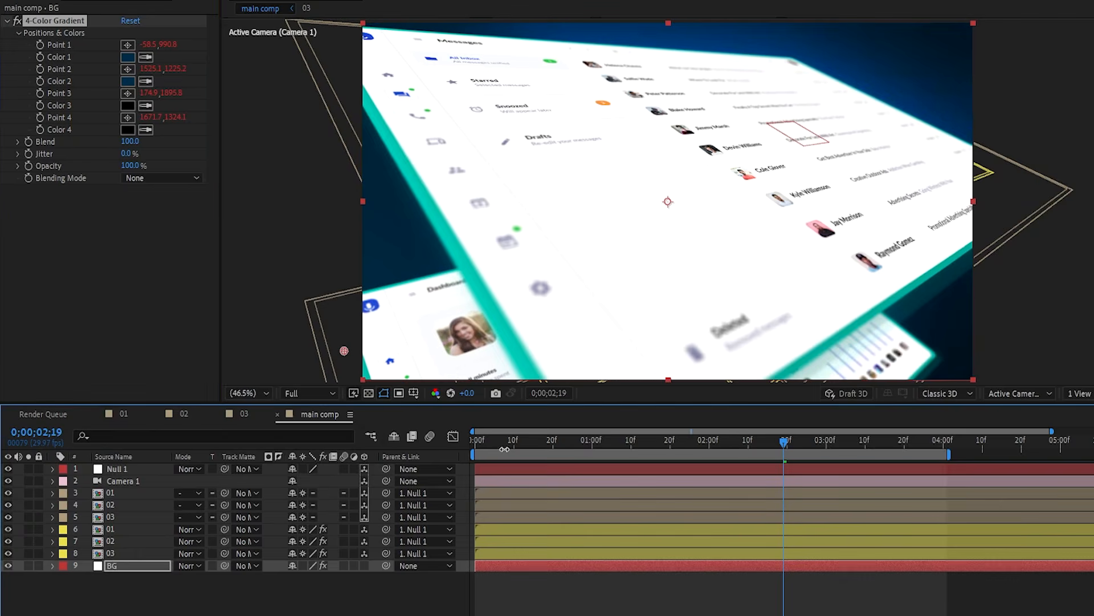
left_click_drag(511, 442, 451, 476)
key("space")
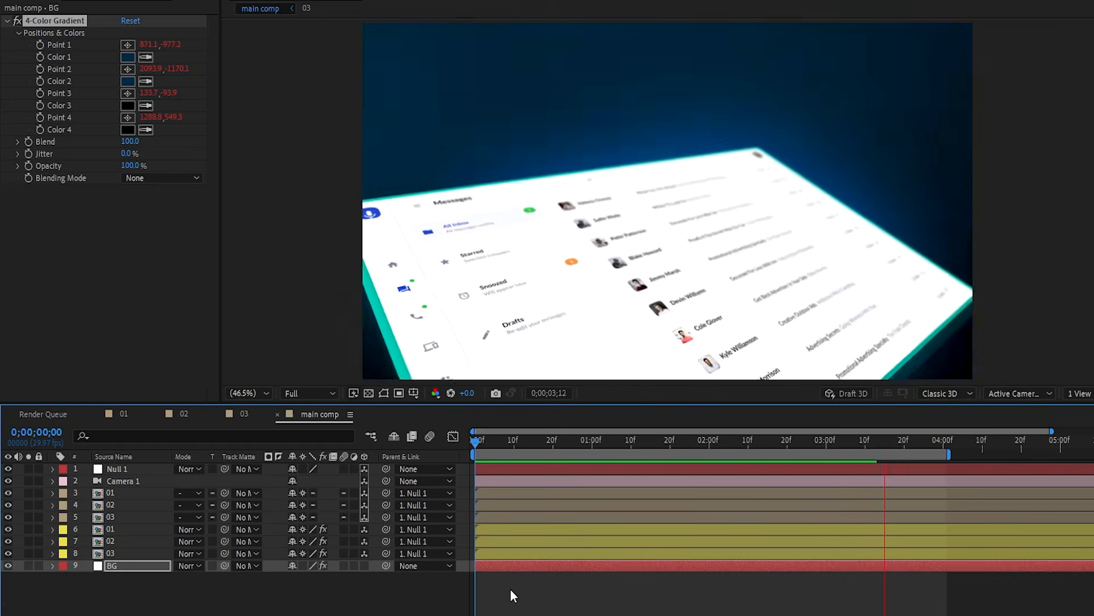
left_click(511, 588)
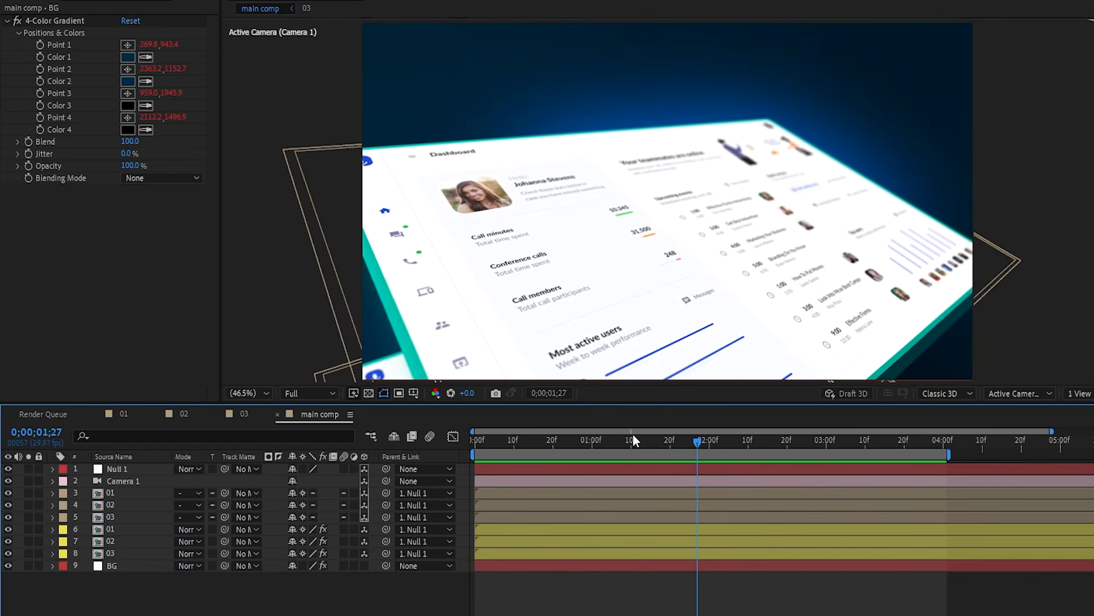
mouse_move(625, 442)
left_mouse_down()
mouse_move(607, 447)
mouse_move(616, 445)
left_mouse_up()
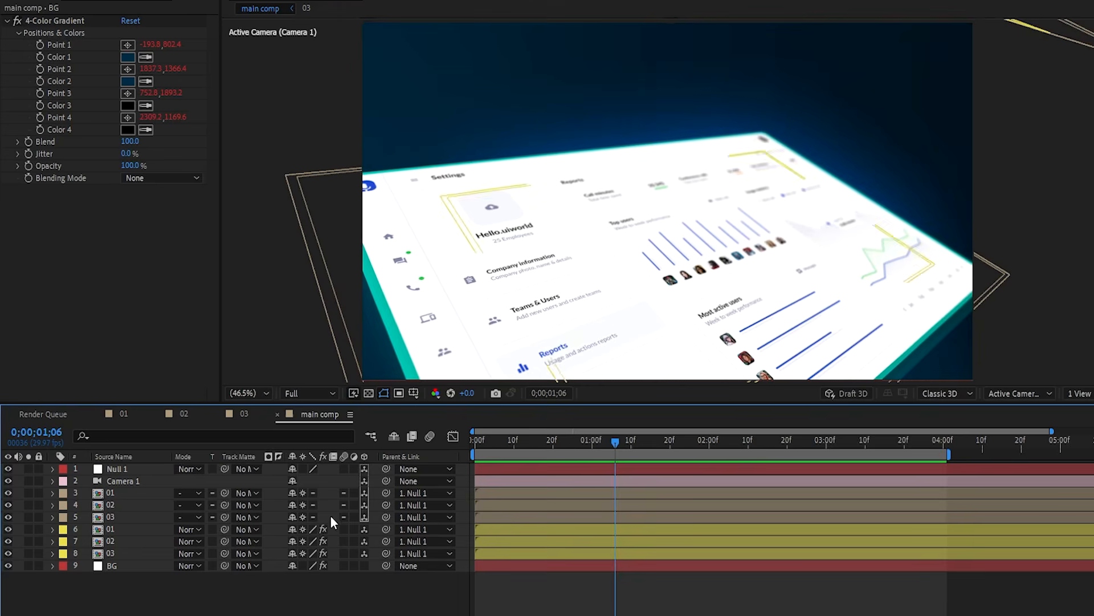
- Set the Ellipse tool's fill to purple 3C00E6 and draw a circle on the Settings screen
key("q")
key("q")
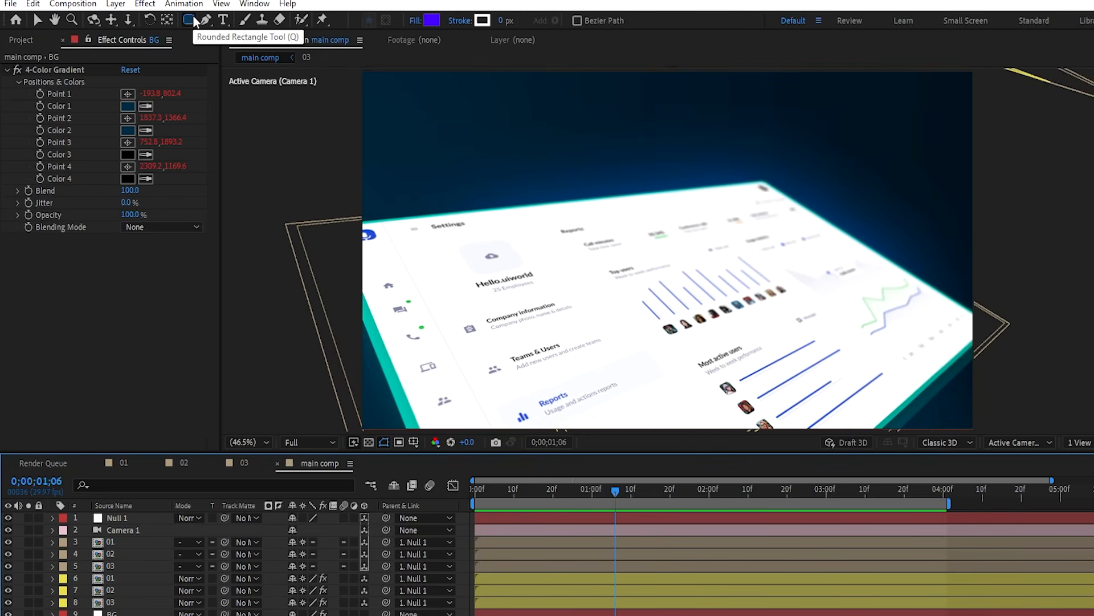
key("q")
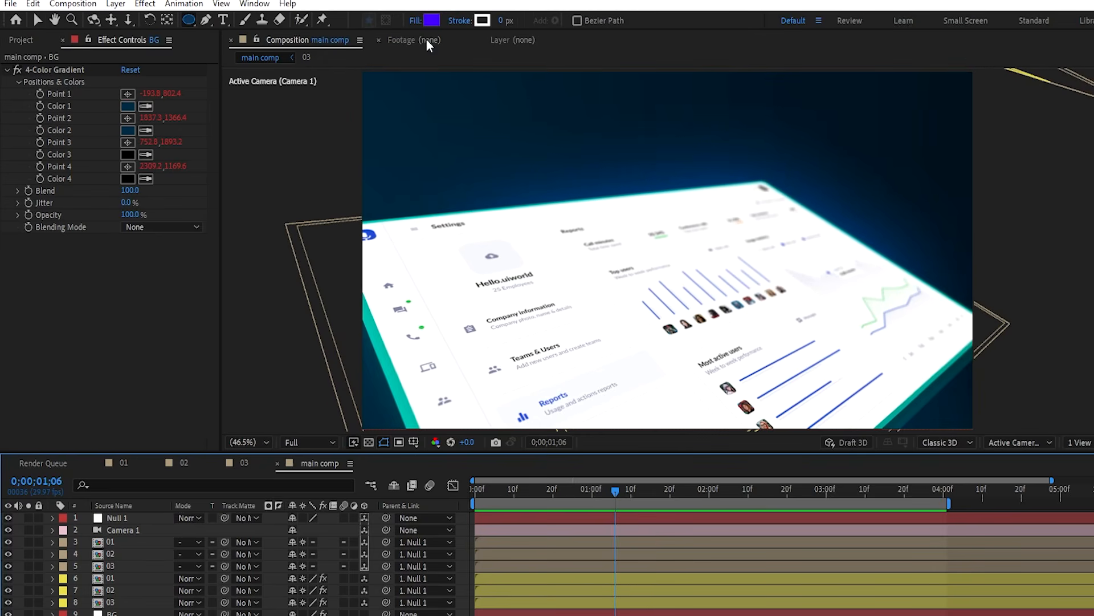
left_click(431, 21)
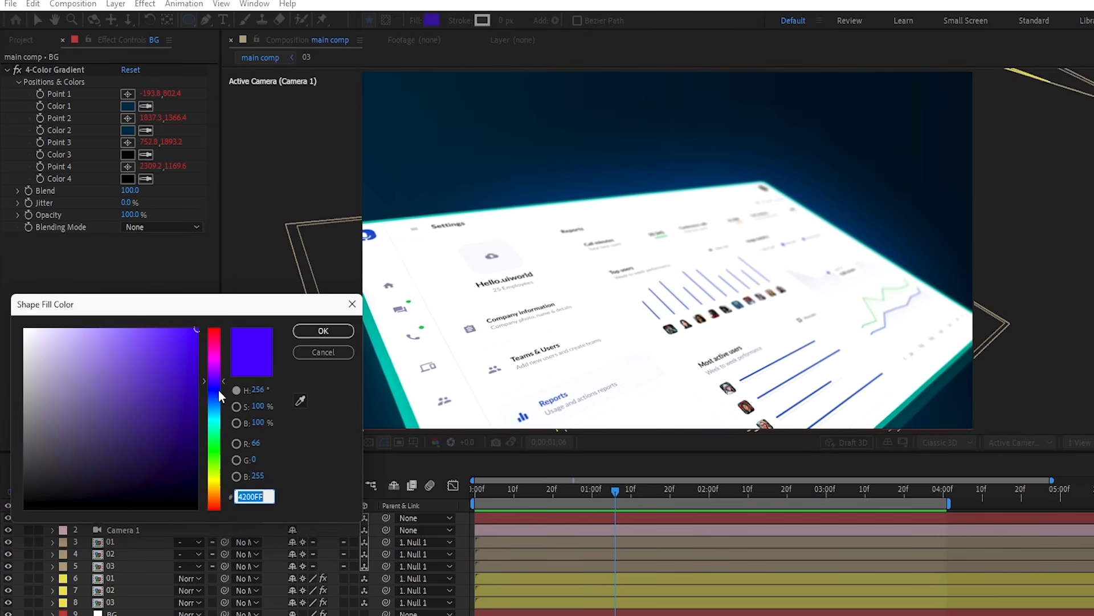
left_click_drag(219, 391, 230, 380)
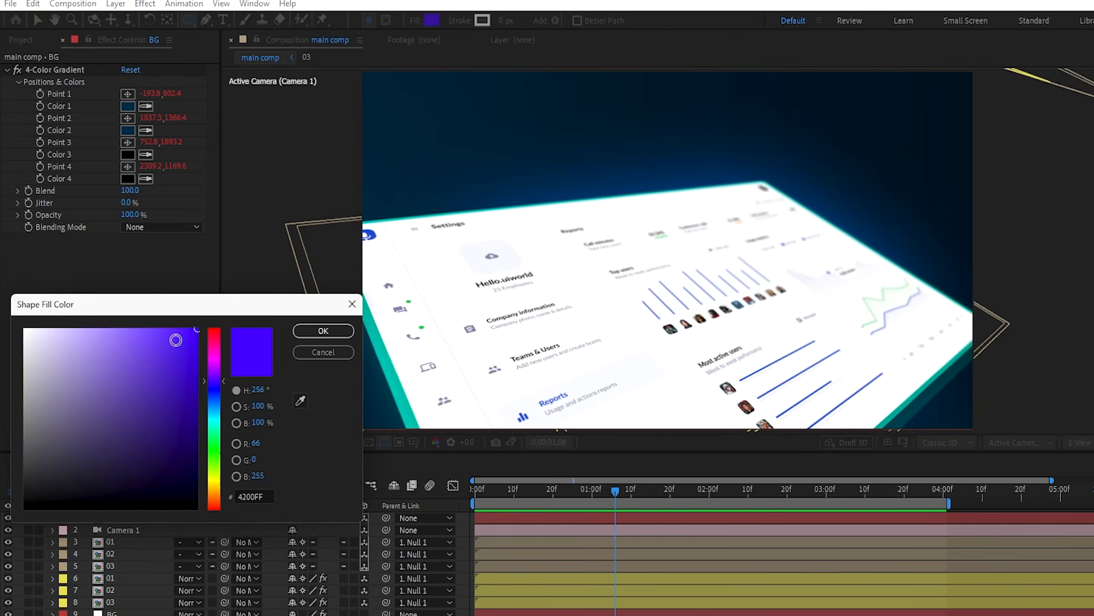
left_click(197, 346)
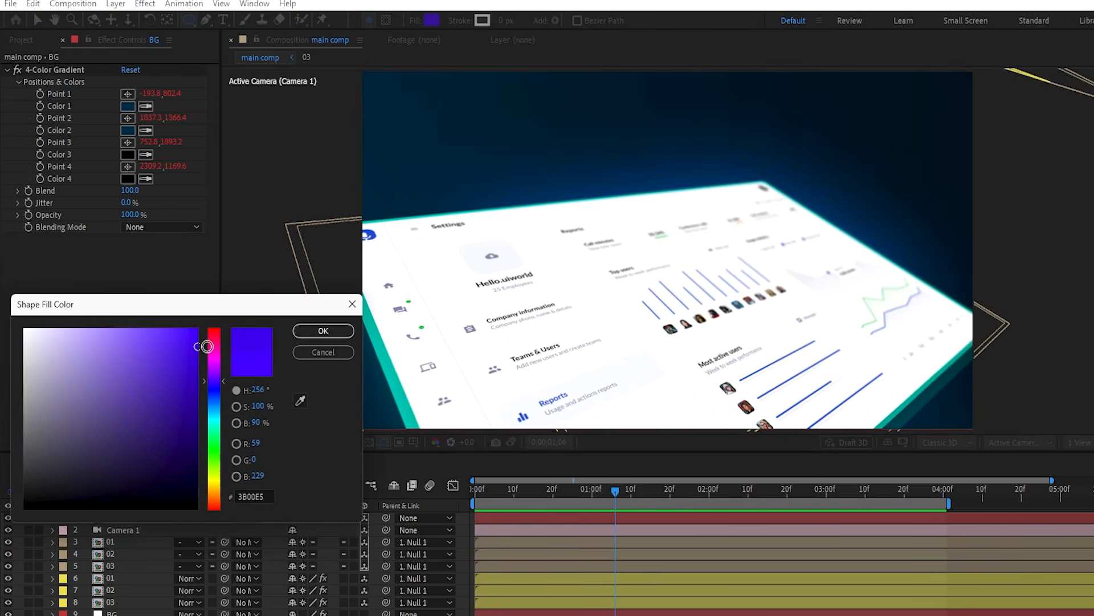
left_click(311, 331)
mouse_move(552, 293)
left_mouse_down()
mouse_move(601, 337)
mouse_move(585, 323)
mouse_move(587, 260)
mouse_move(586, 293)
left_mouse_up()
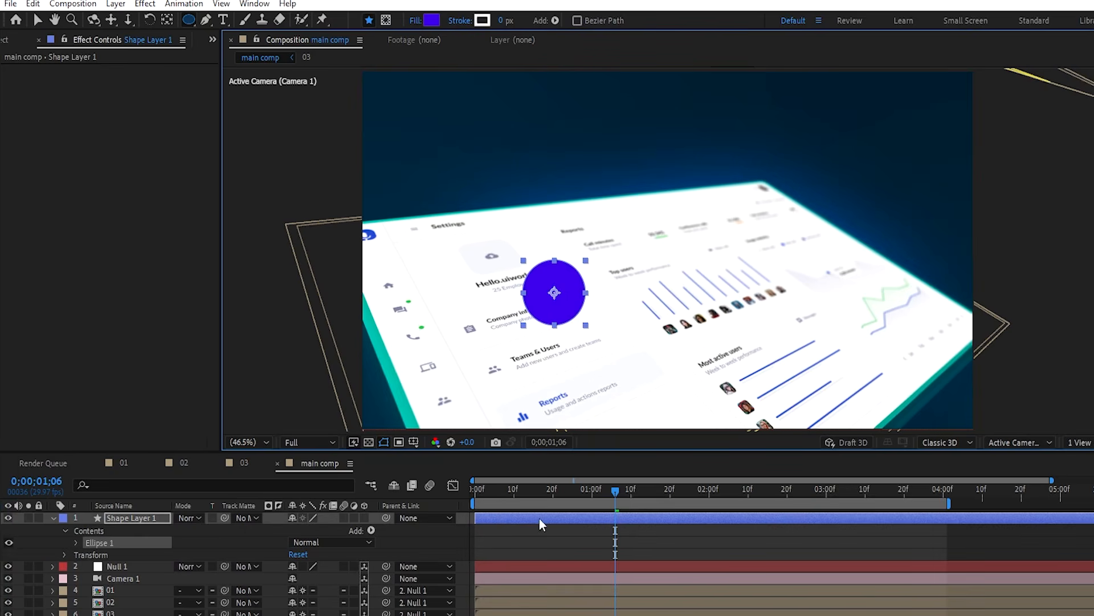
- Add Inner Glow and Bevel and Emboss layer styles to the circle's shape layer
left_click(538, 516)
right_click(157, 518)
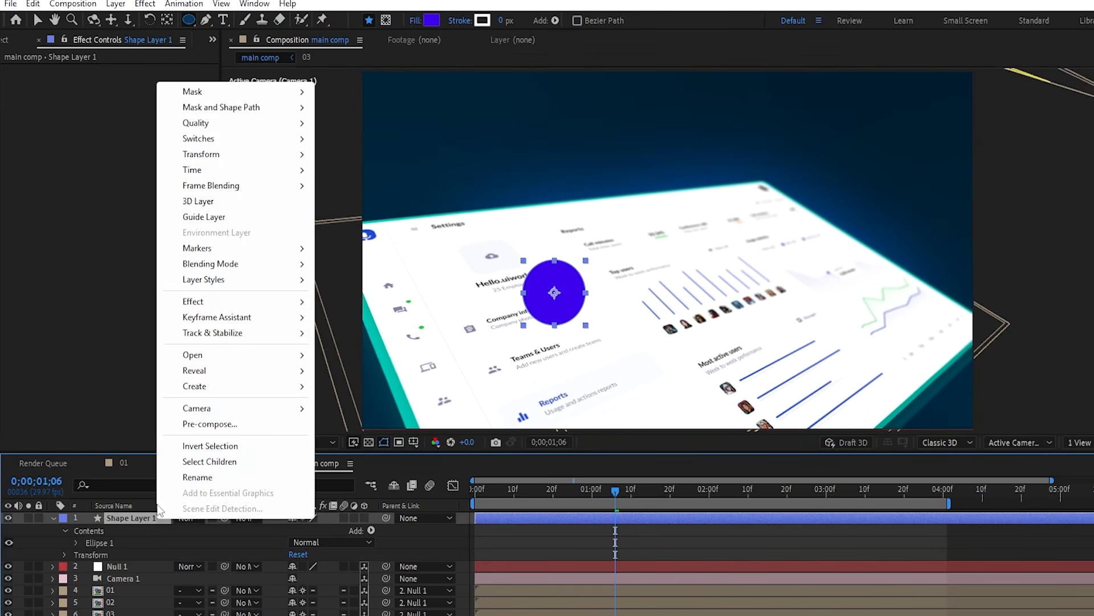
mouse_move(212, 285)
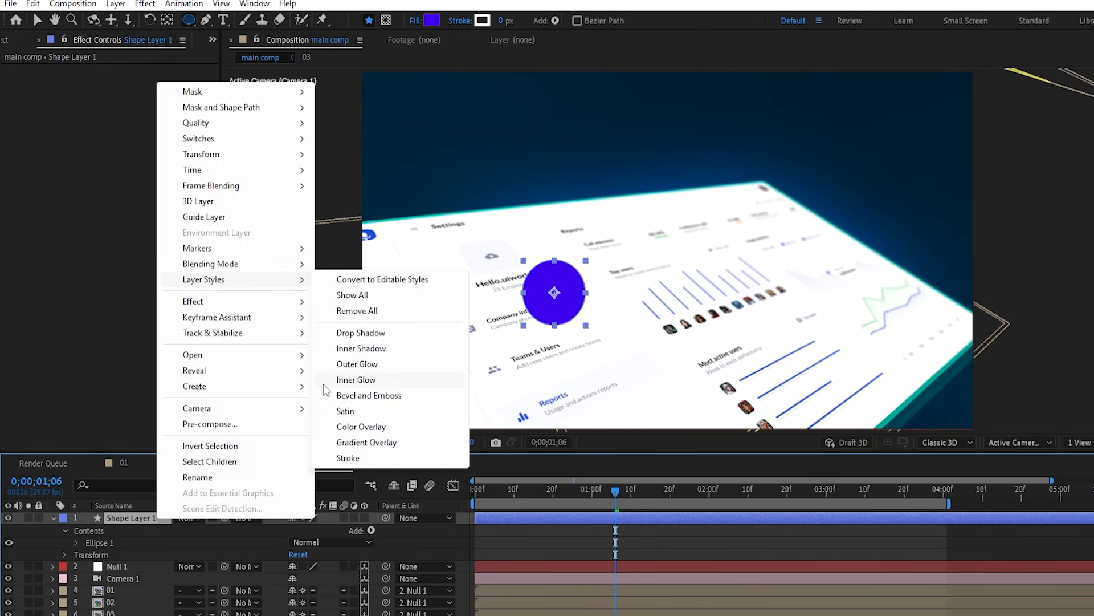
left_click(356, 380)
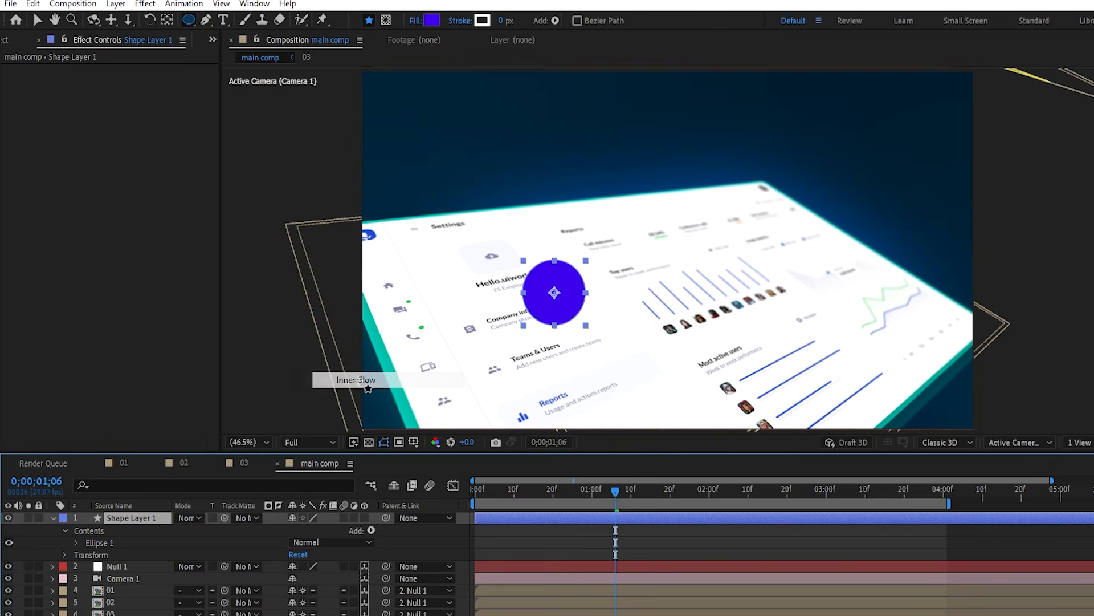
right_click(153, 521)
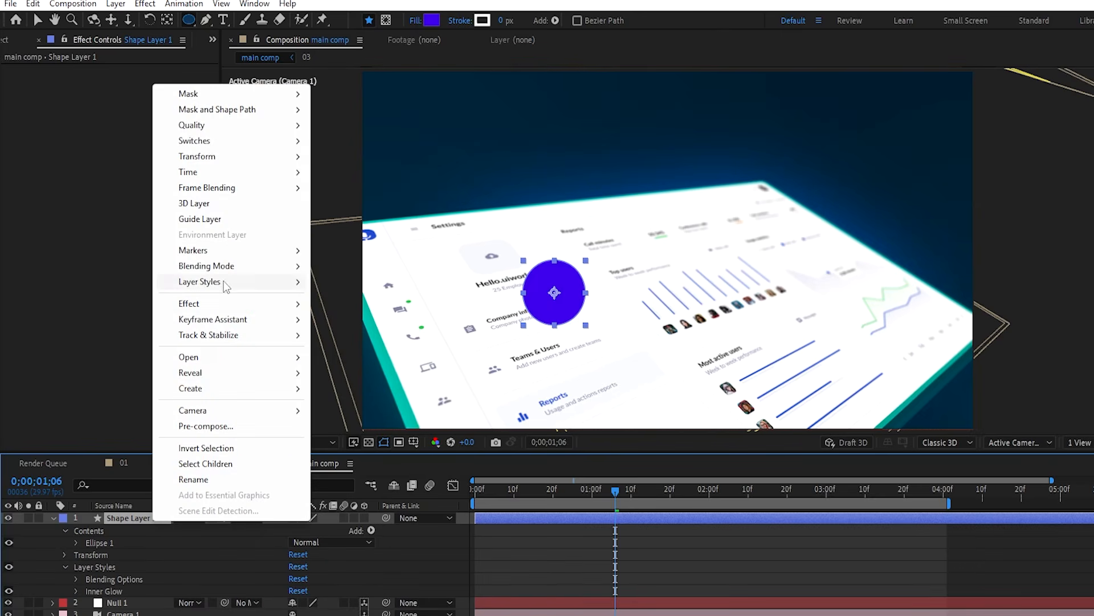
mouse_move(228, 281)
left_click(369, 403)
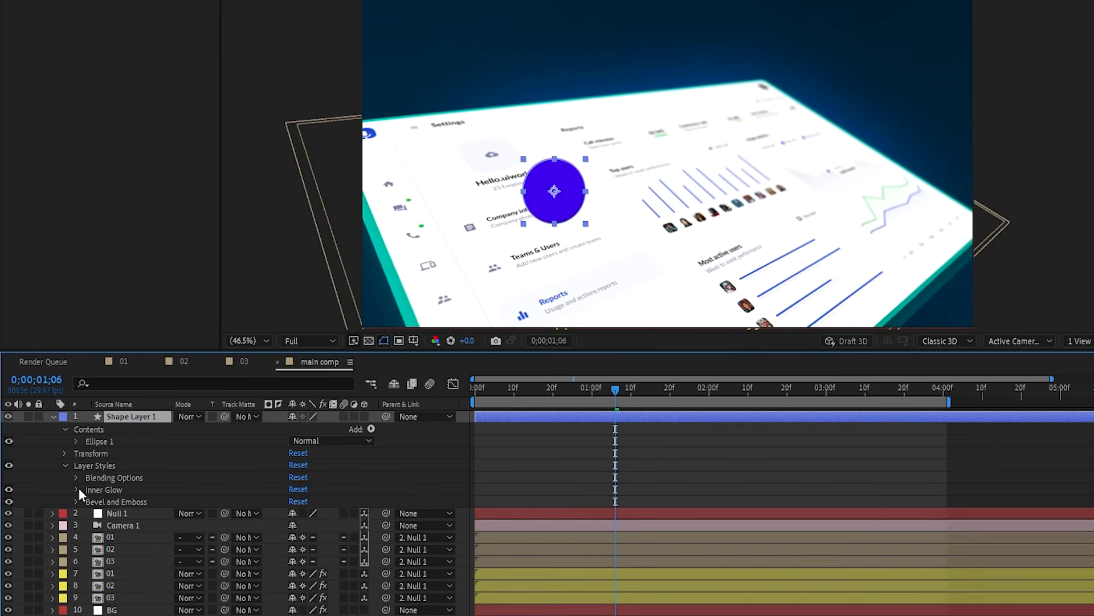
- Make the Inner Glow a light purple sampled from the circle, with size 60
left_click(76, 591)
scroll(185, 519, "down", 1)
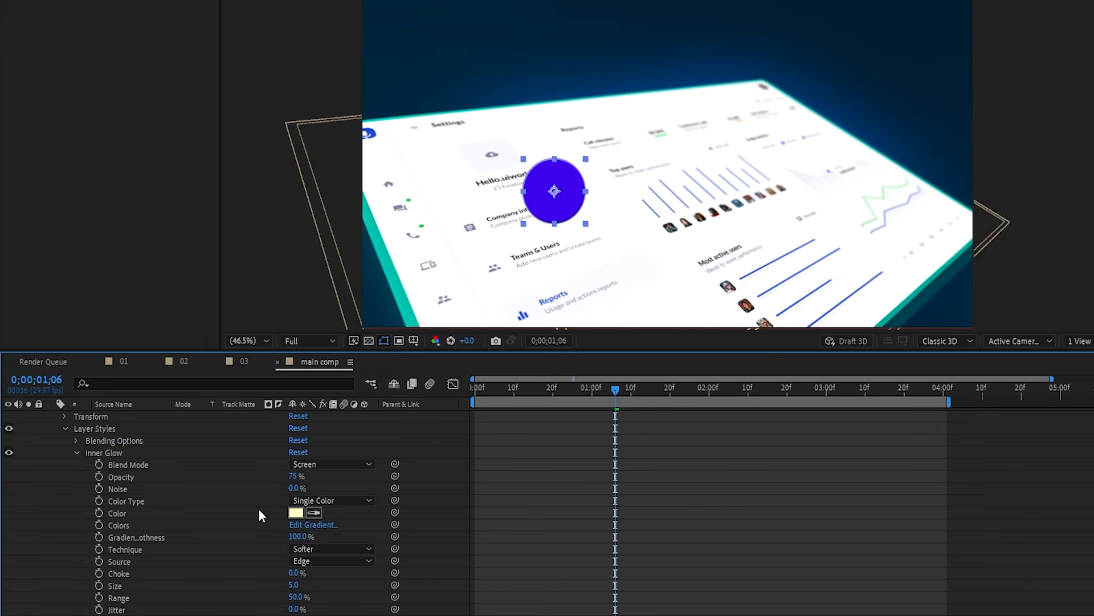
left_click(312, 514)
left_click(558, 204)
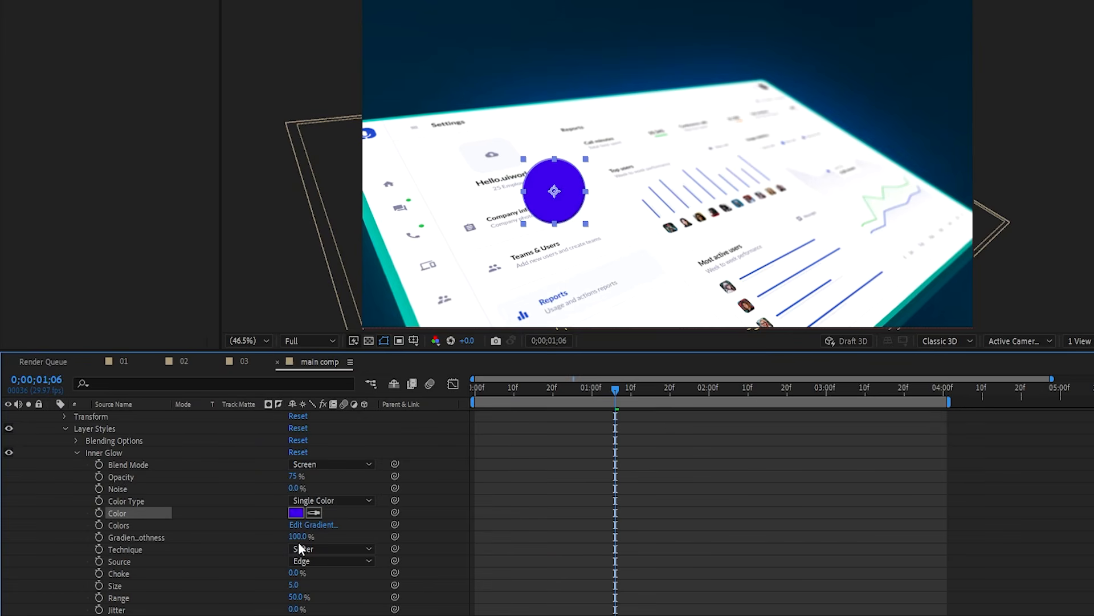
left_click(295, 513)
left_click_drag(144, 293, 120, 222)
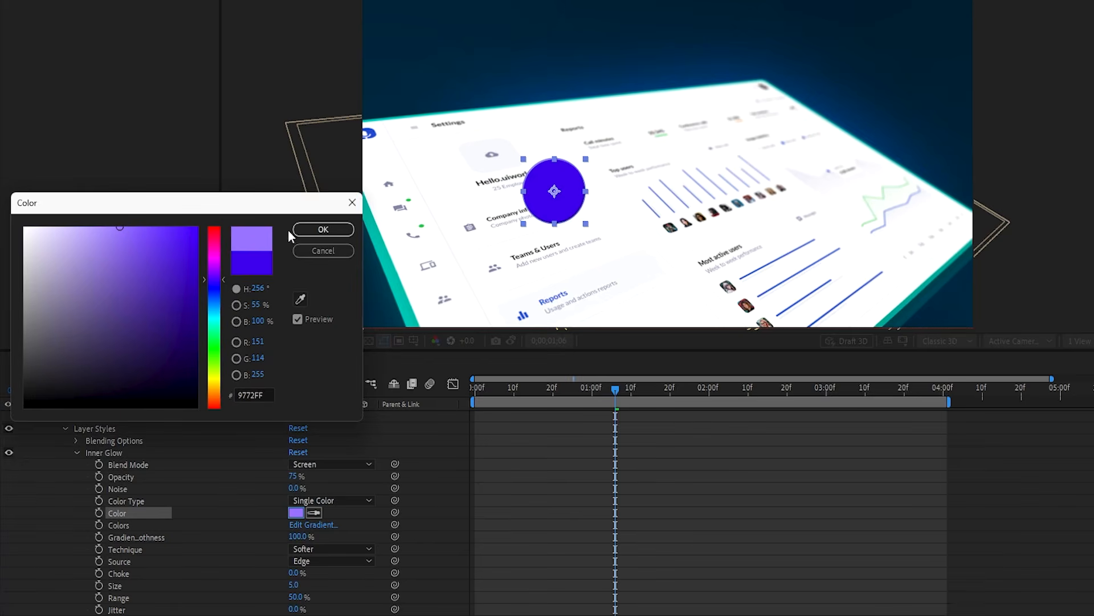
left_click(309, 231)
scroll(198, 535, "down", 3)
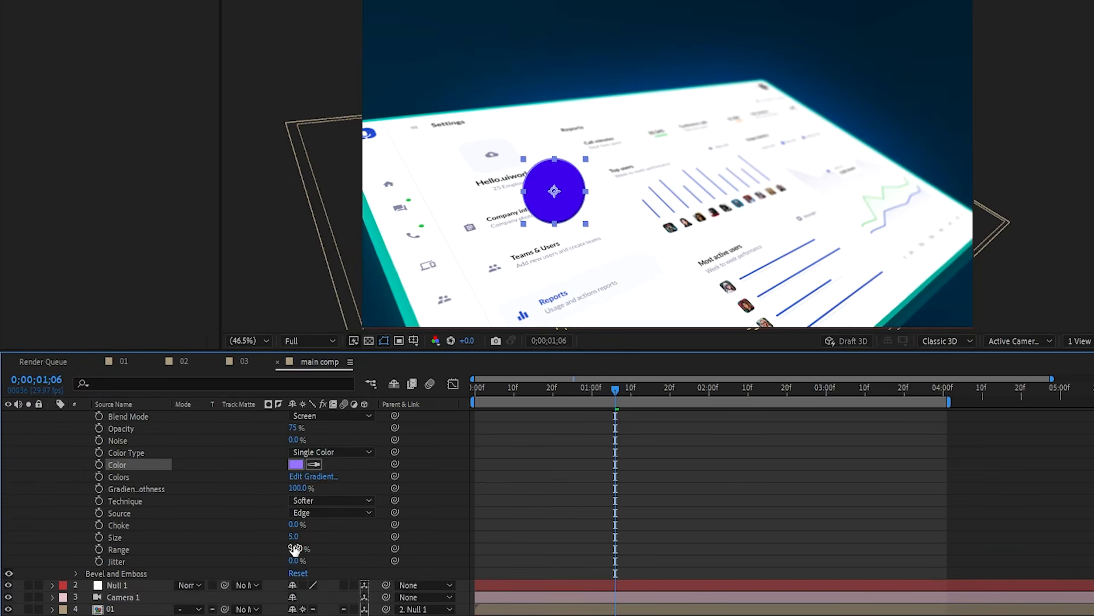
left_click_drag(295, 536, 333, 534)
scroll(184, 535, "down", 3)
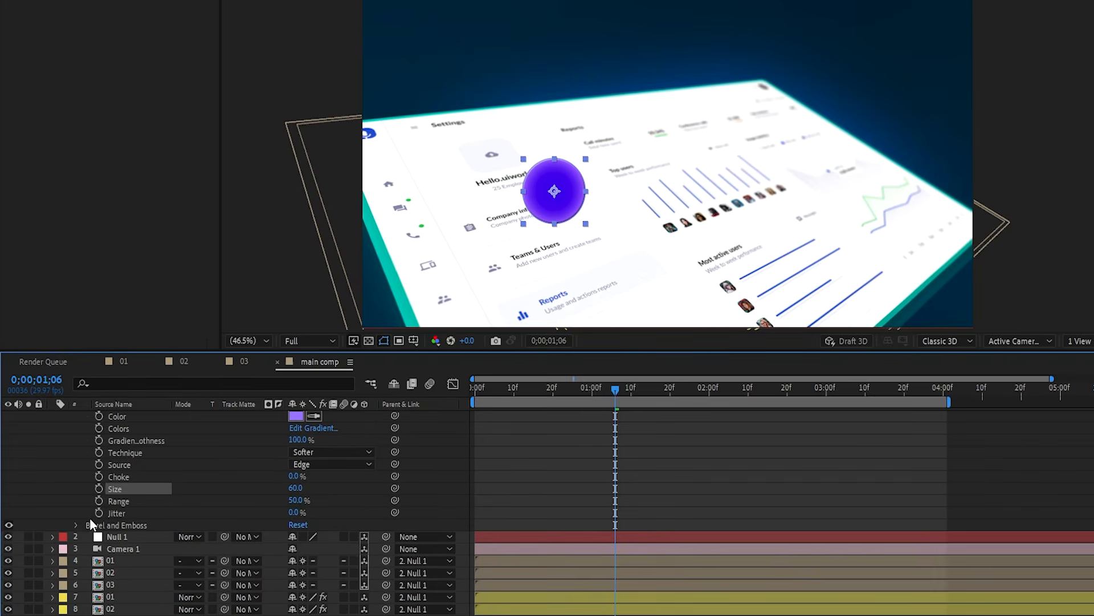
- Set the Bevel and Emboss shadow to dark purple and the highlight to pale lavender
left_click(76, 525)
scroll(228, 530, "down", 5)
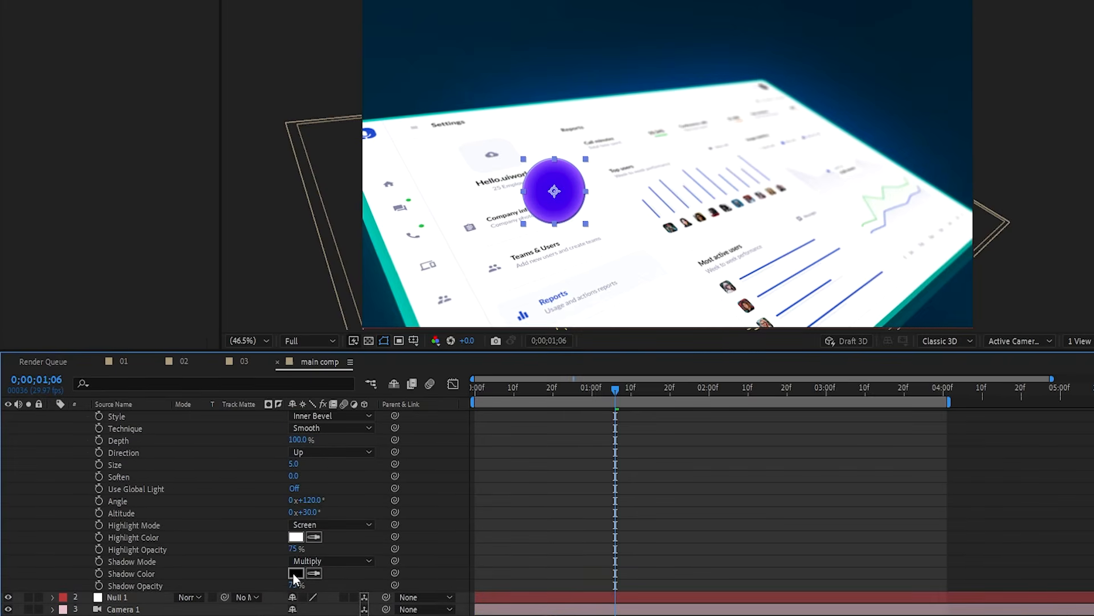
left_click(313, 573)
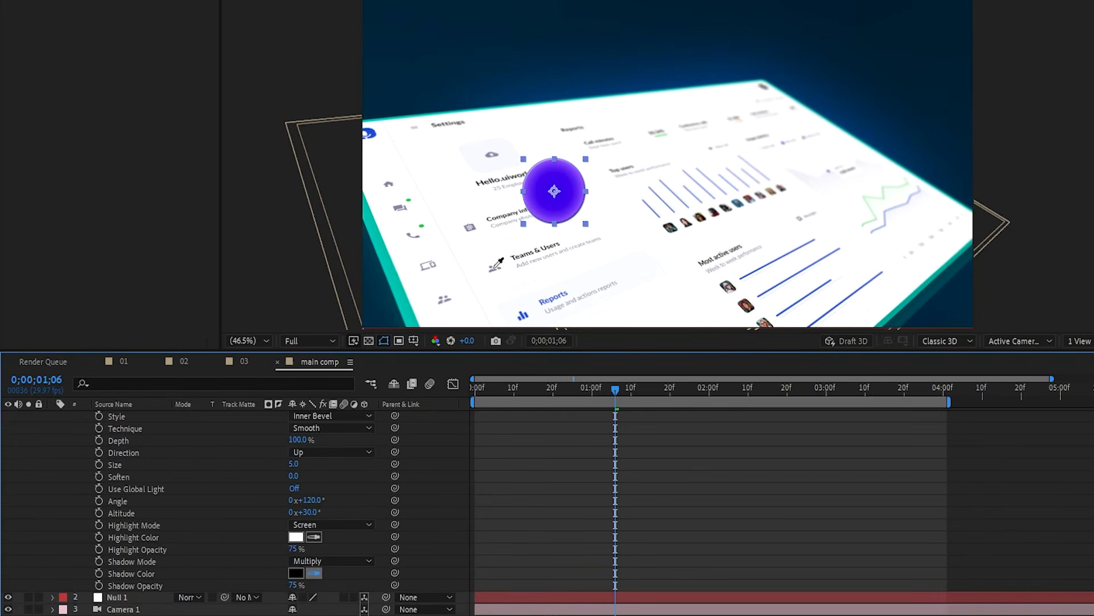
left_click(553, 188)
left_click(296, 573)
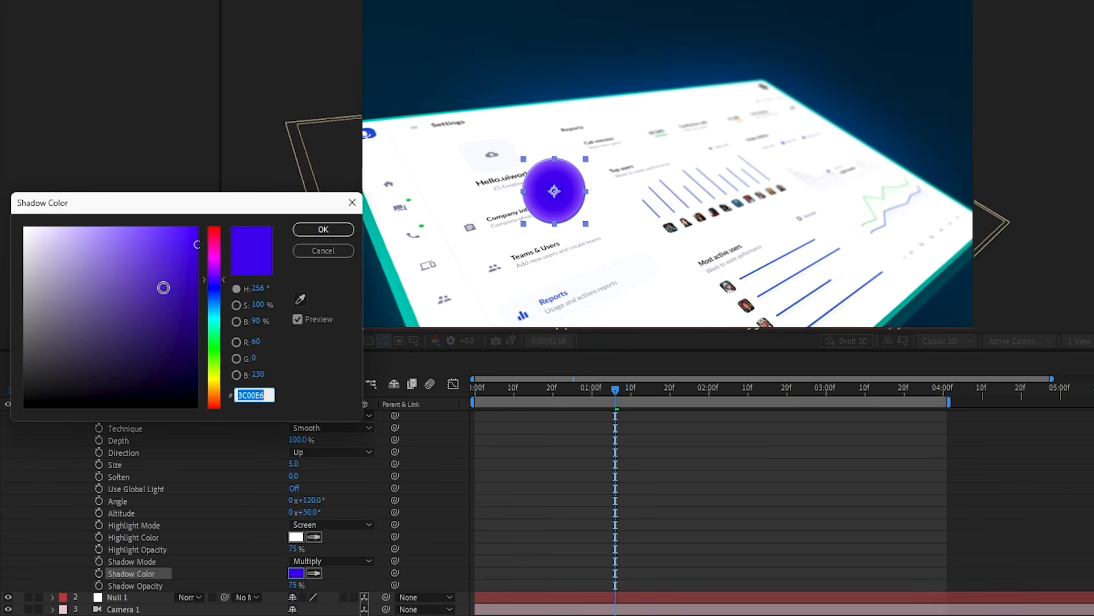
left_click_drag(159, 252, 219, 324)
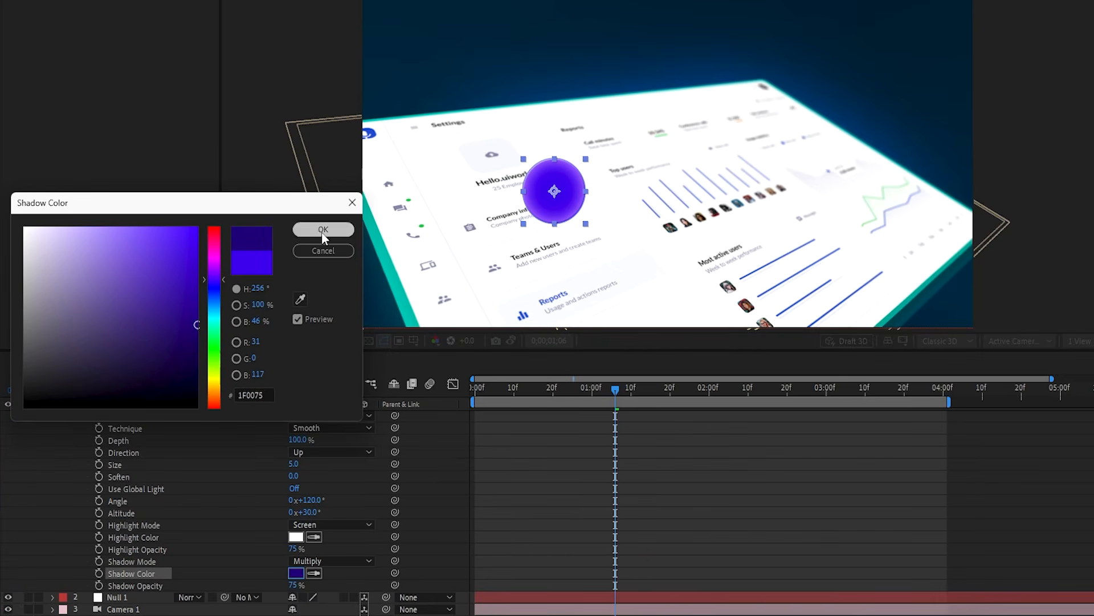
left_click(323, 230)
left_click(314, 537)
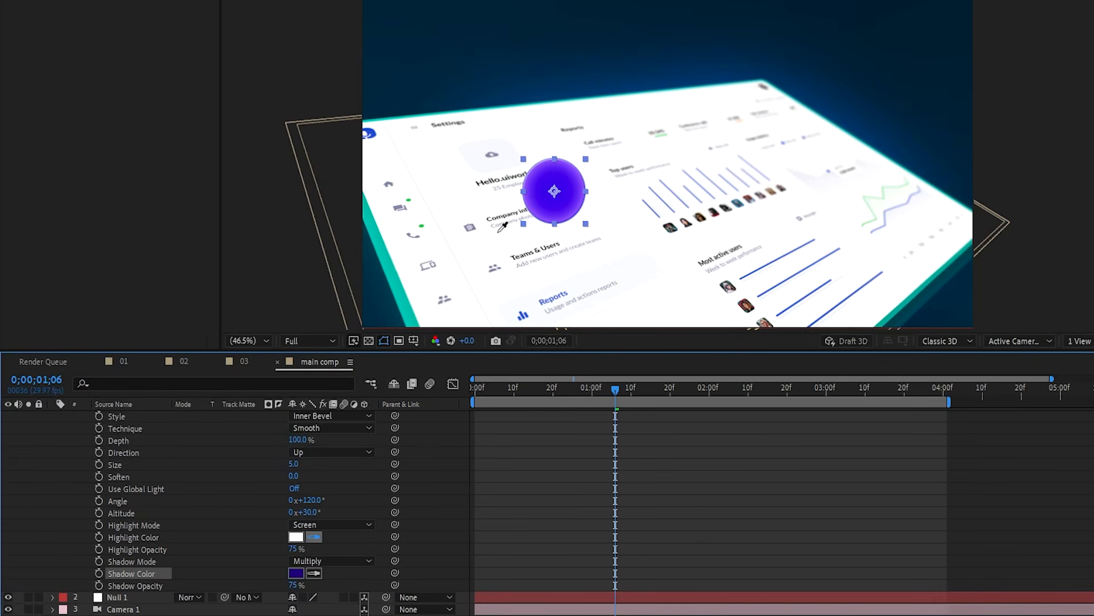
left_click(535, 204)
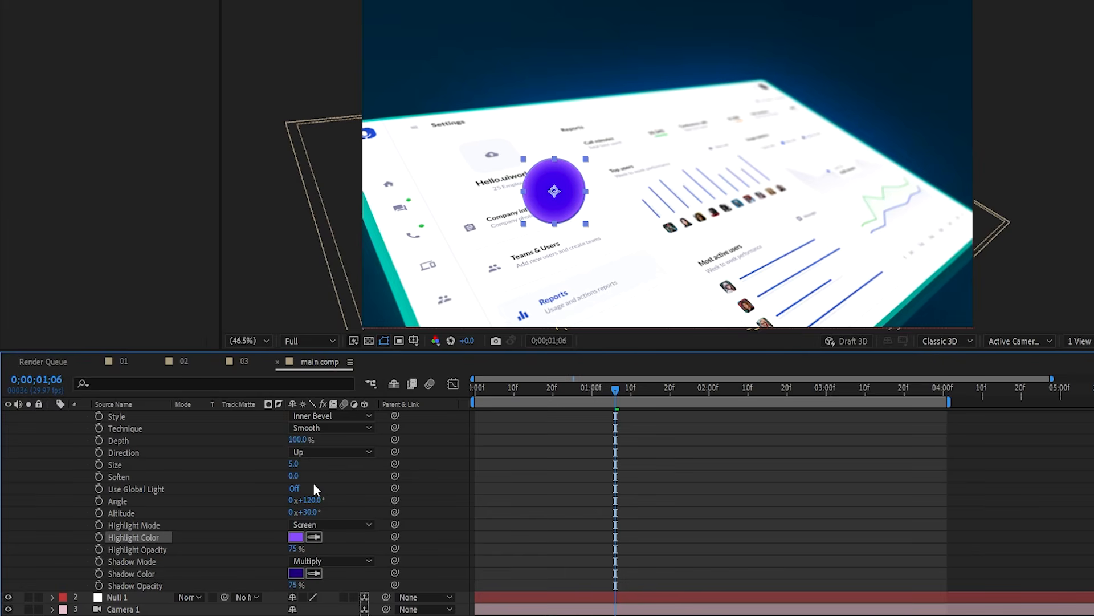
left_click(296, 537)
left_click_drag(171, 239, 86, 227)
left_click(323, 229)
- Raise the bevel size to 85 and lighten the inner glow to lavender
left_click_drag(294, 464, 355, 457)
left_click(536, 498)
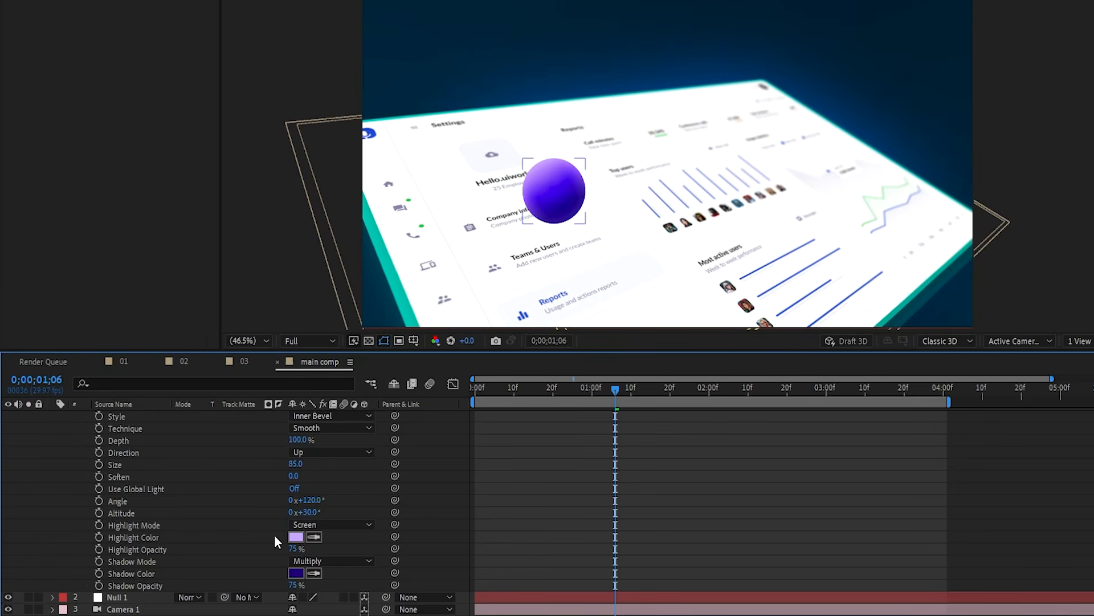
scroll(554, 500, "up", 8)
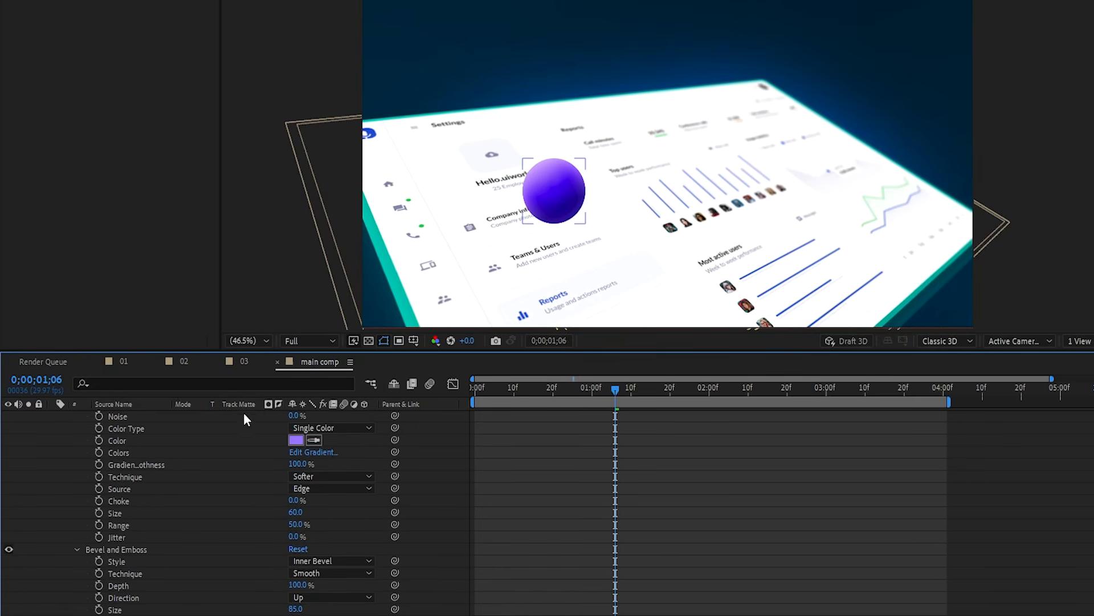
left_click(296, 439)
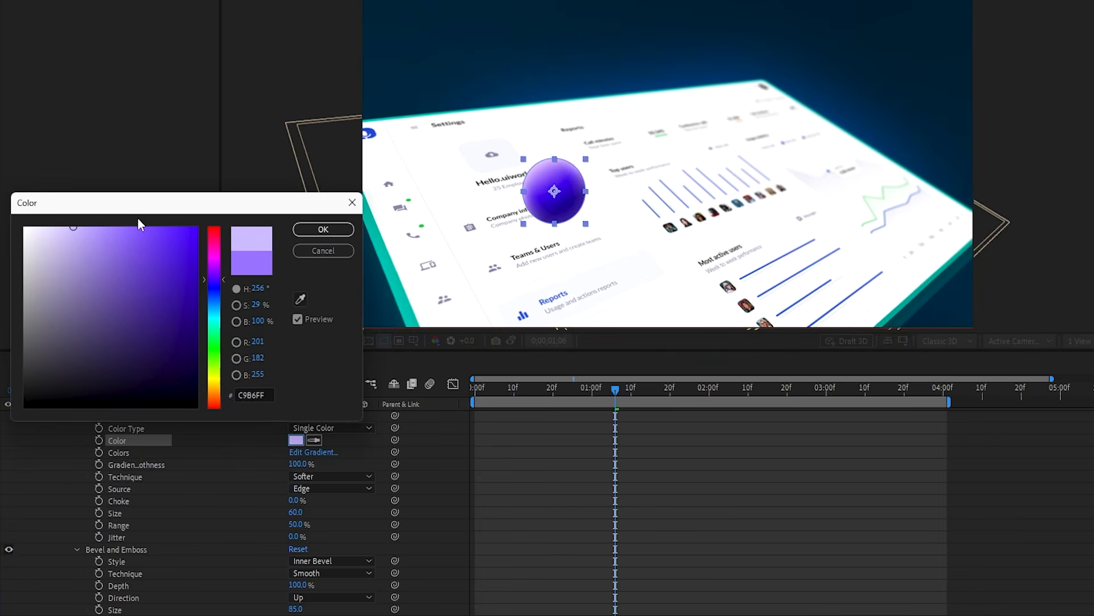
left_click(323, 229)
scroll(575, 533, "up", 5)
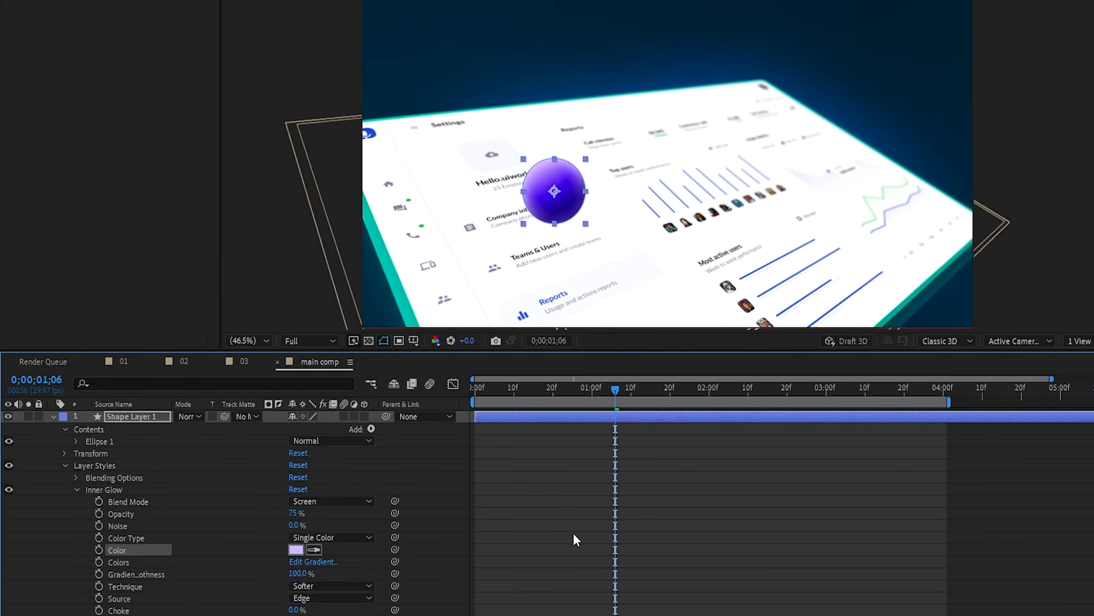
left_click(542, 421)
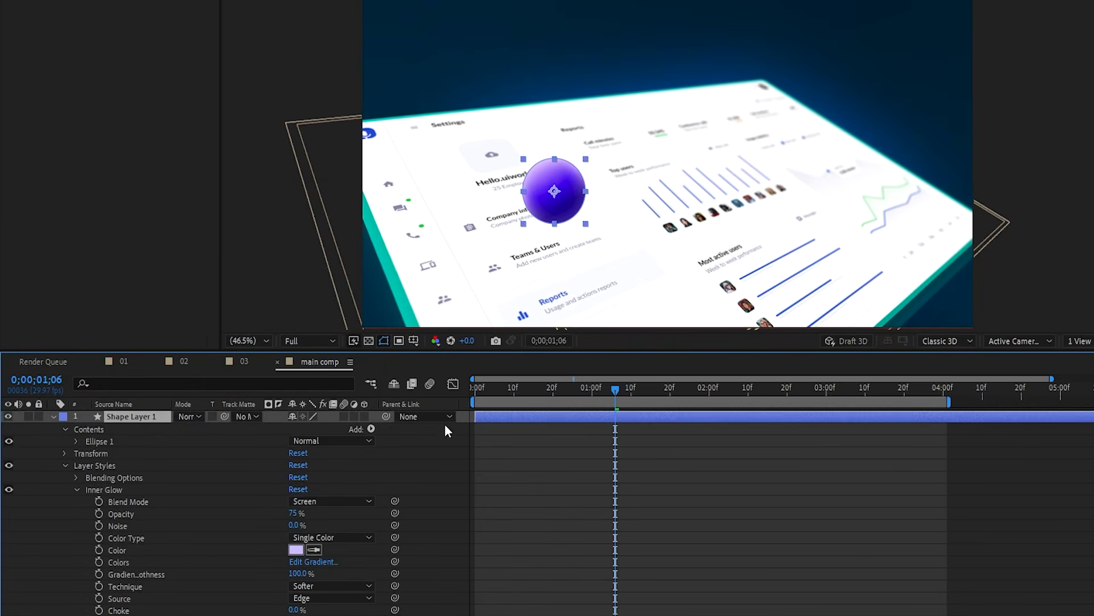
- Make the sphere layer 3D and parent it to Null 1
left_click(365, 415)
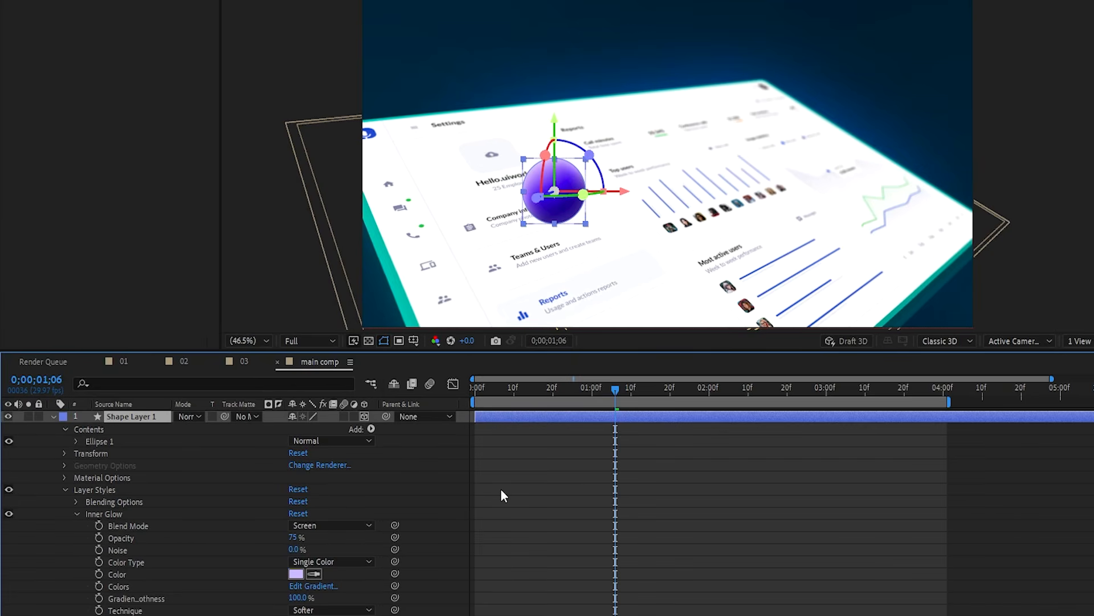
key("ctrl+a")
key("ctrl+grave")
left_click(368, 538)
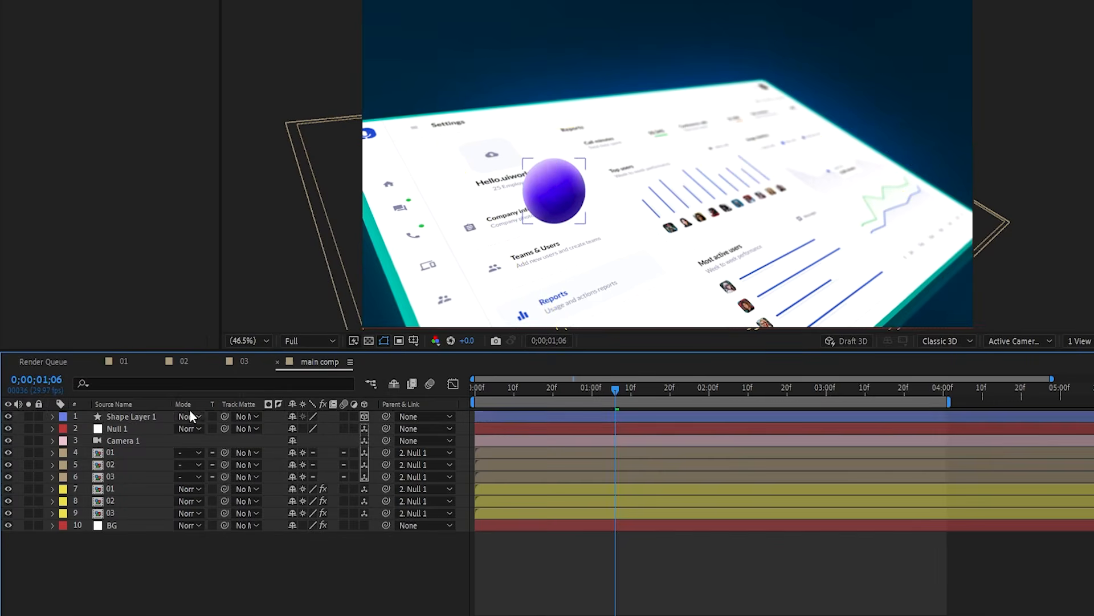
left_click(135, 416)
left_click_drag(385, 418, 132, 430)
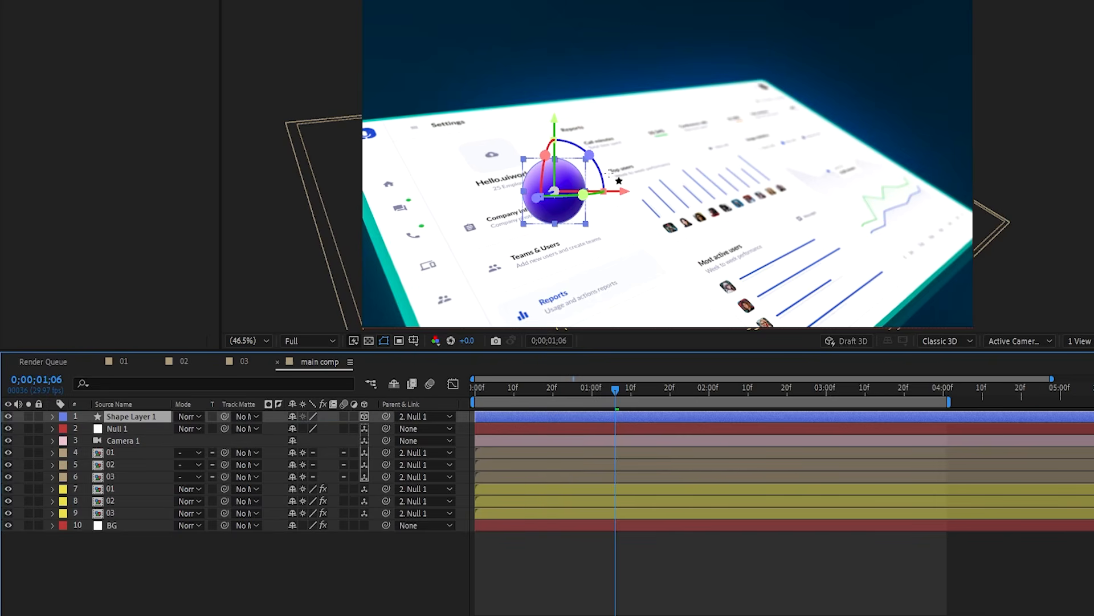
- Add a wiggle(1,100) expression to the sphere's Position
key("p")
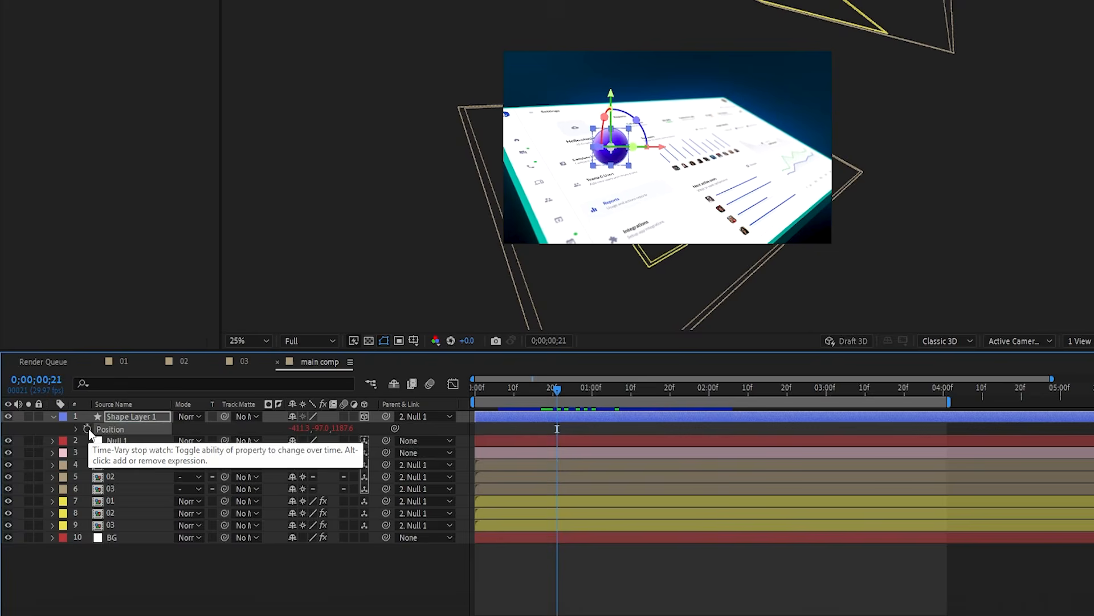
left_click(88, 428, "alt")
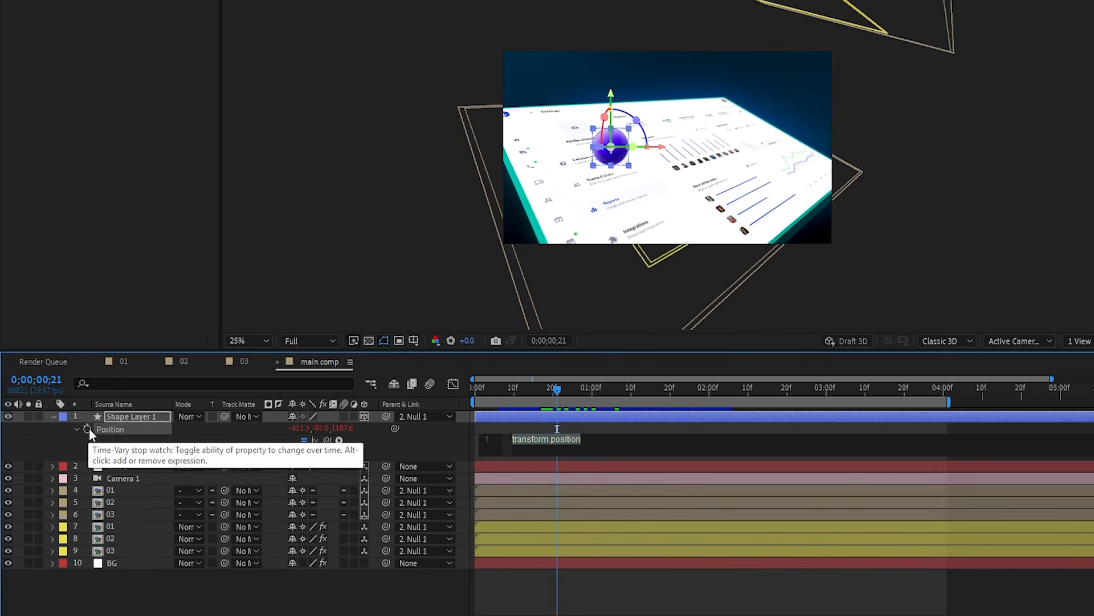
type("wiggl")
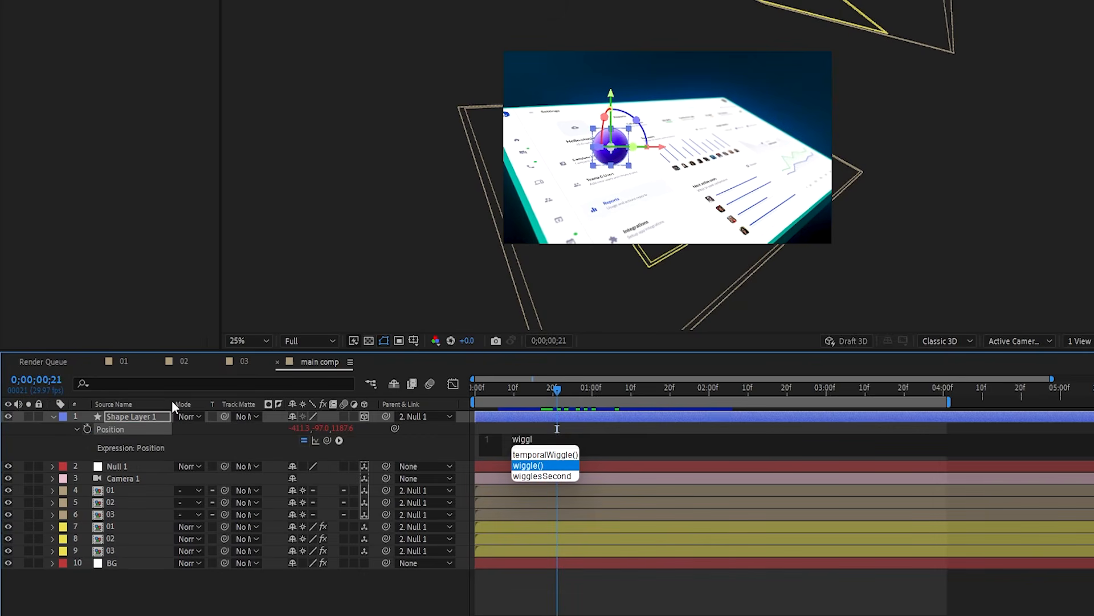
key("Return")
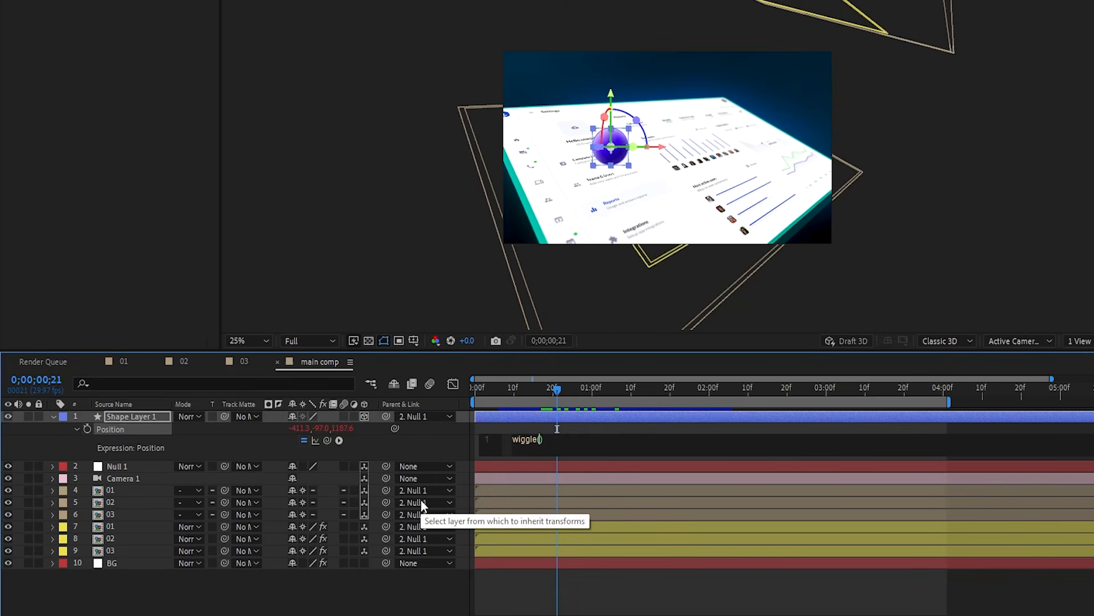
type("1,100")
left_click(360, 589)
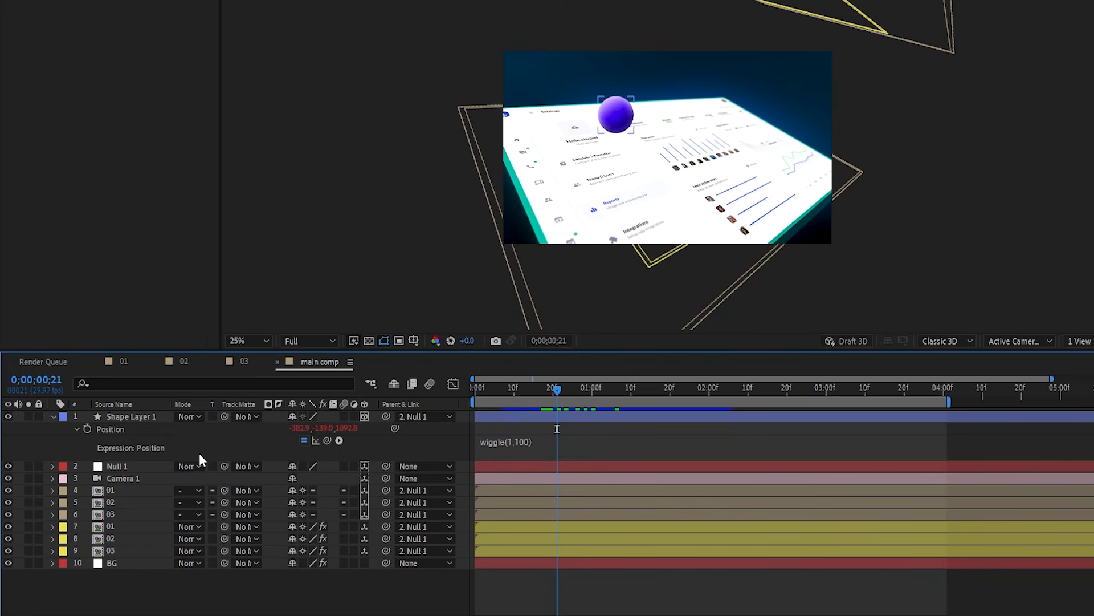
- Move the sphere layer below Null 1 and Camera 1, preview, and park at 0;00;00;21
left_click_drag(138, 422, 137, 489)
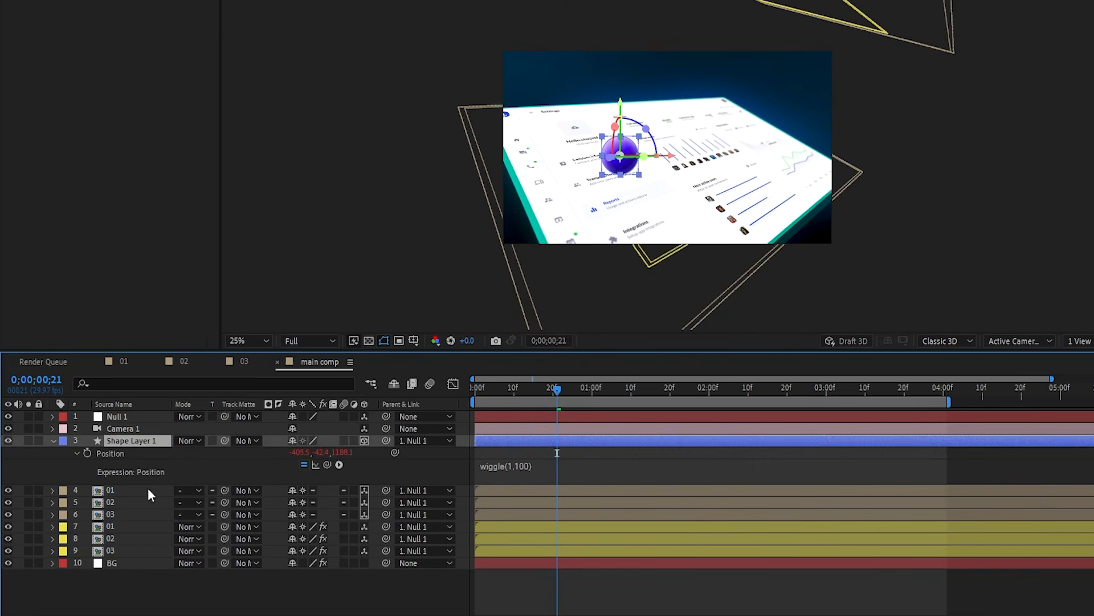
left_click_drag(541, 393, 472, 415)
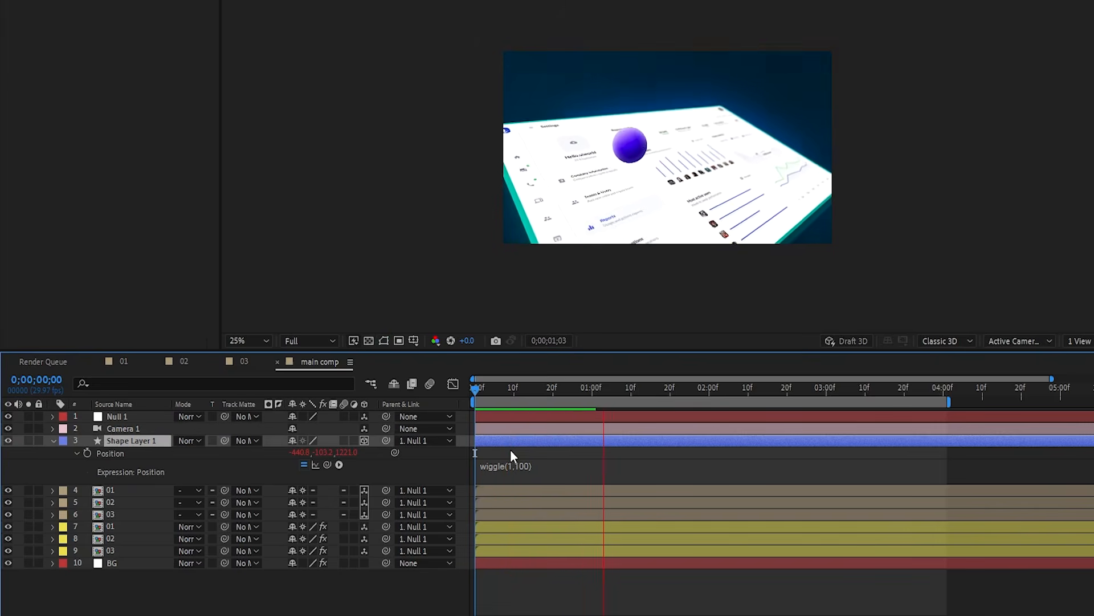
key("space")
left_click_drag(541, 387, 557, 389)
- Apply Fast Box Blur with radius 5.0 to the sphere and preview it to 0;00;00;14
key("ctrl+space")
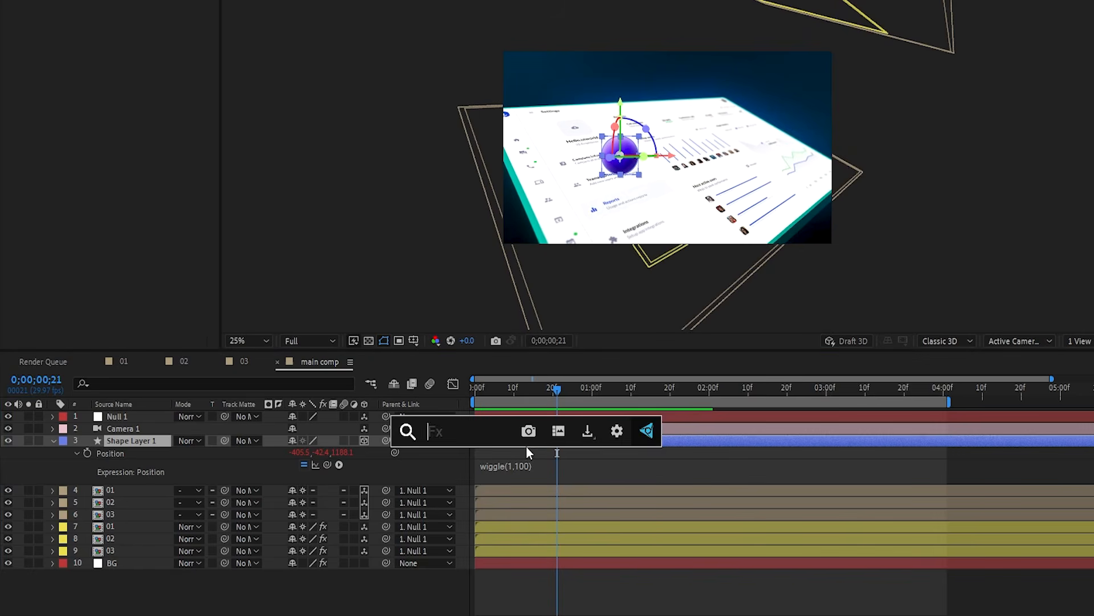
type("fi")
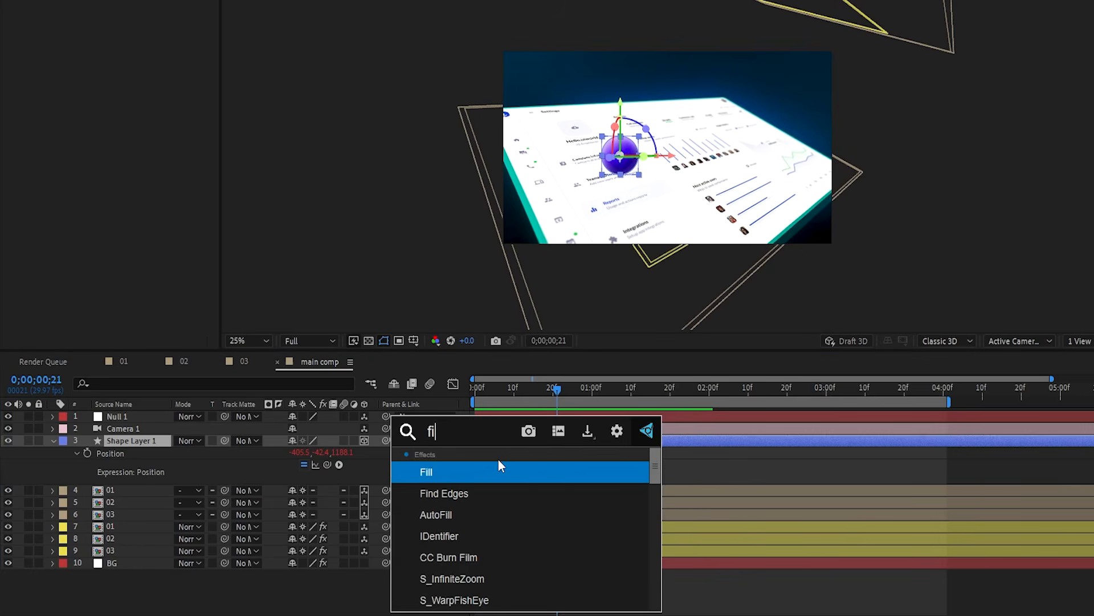
key("BackSpace")
left_click(450, 494)
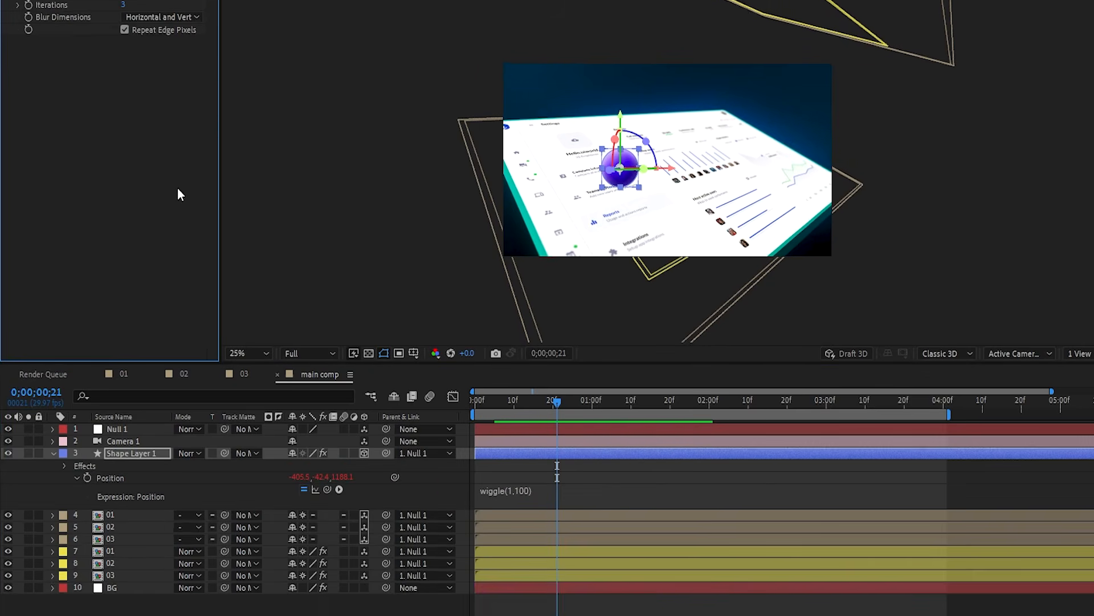
left_click(130, 135)
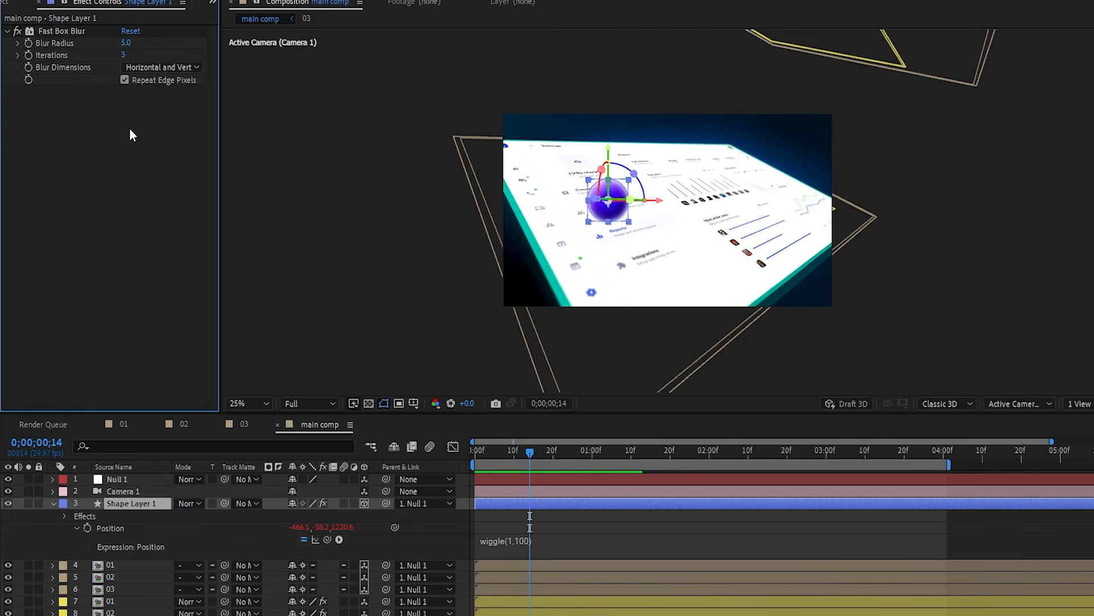
key("space")
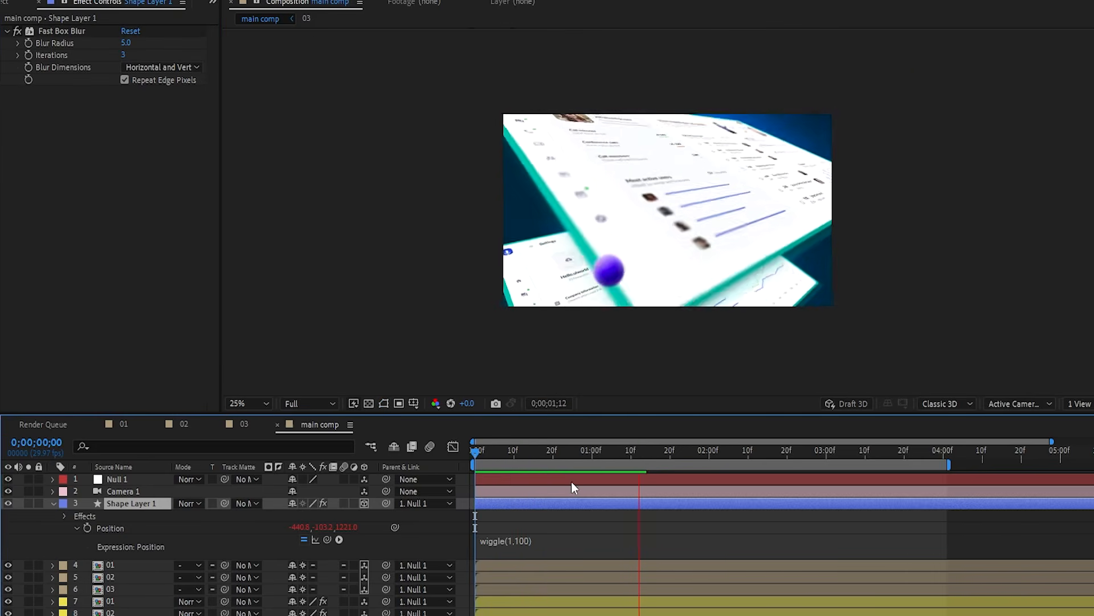
key("space")
left_click_drag(540, 455, 531, 457)
- Duplicate the sphere, scale the copy to 30%, and move it toward the upper right
key("ctrl+d")
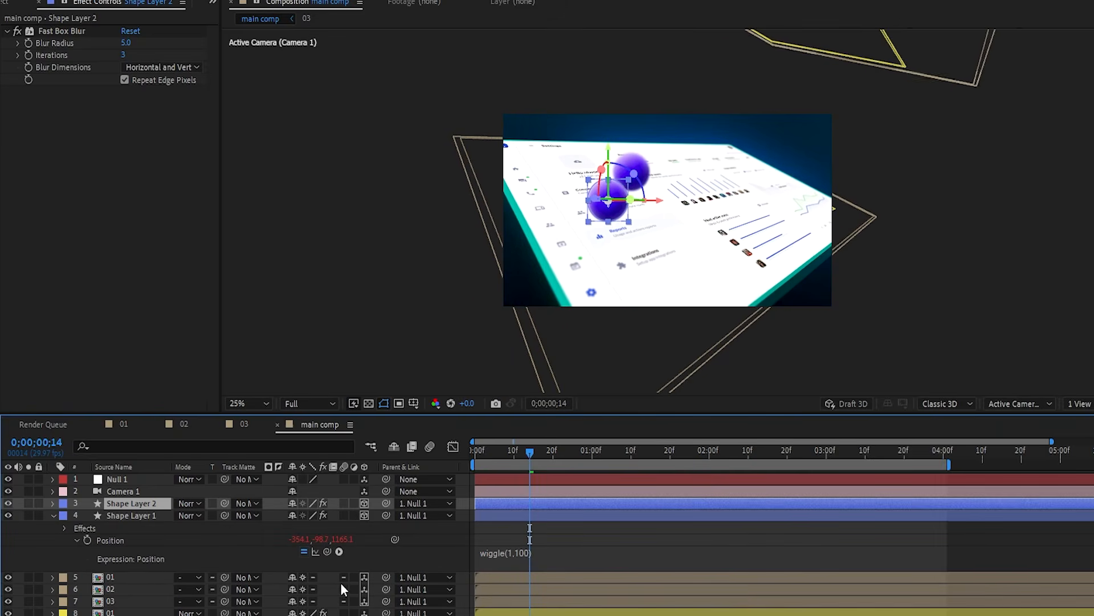
key("s")
left_click(305, 521)
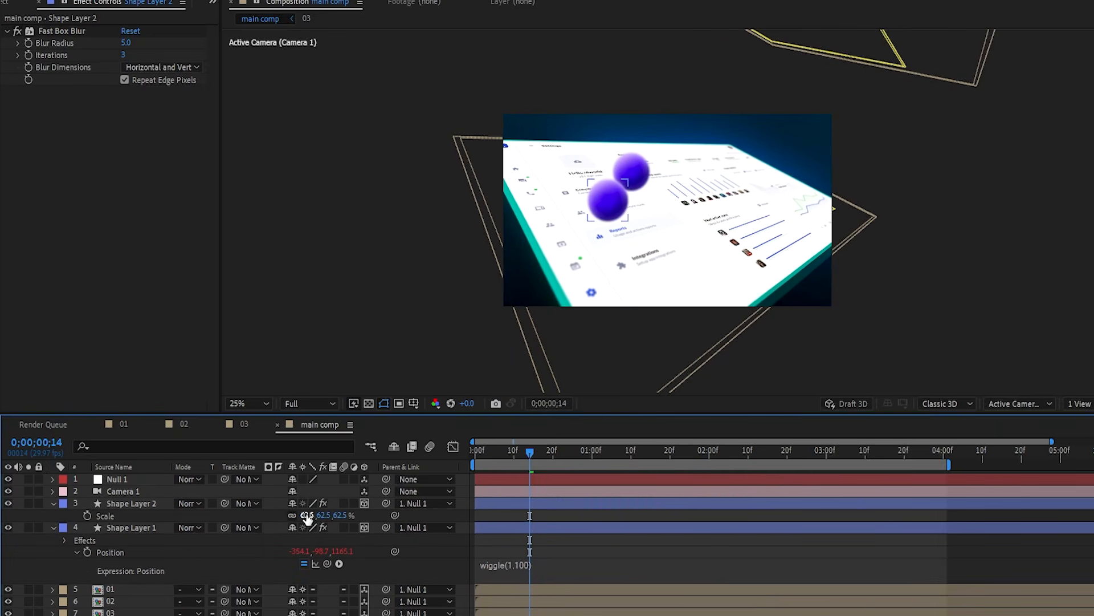
key("Return")
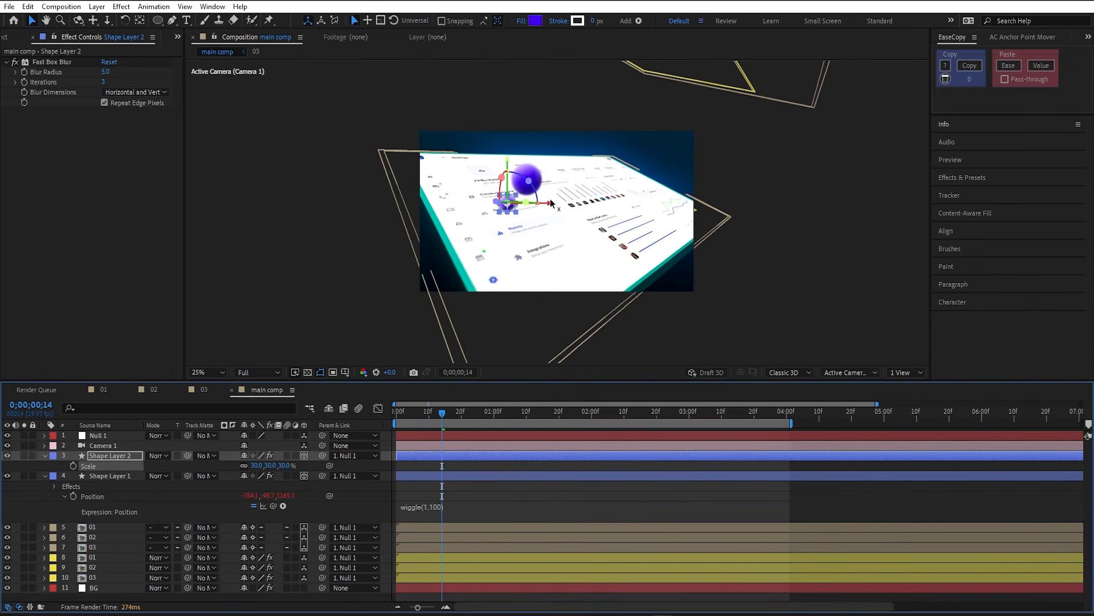
left_click_drag(551, 202, 710, 67)
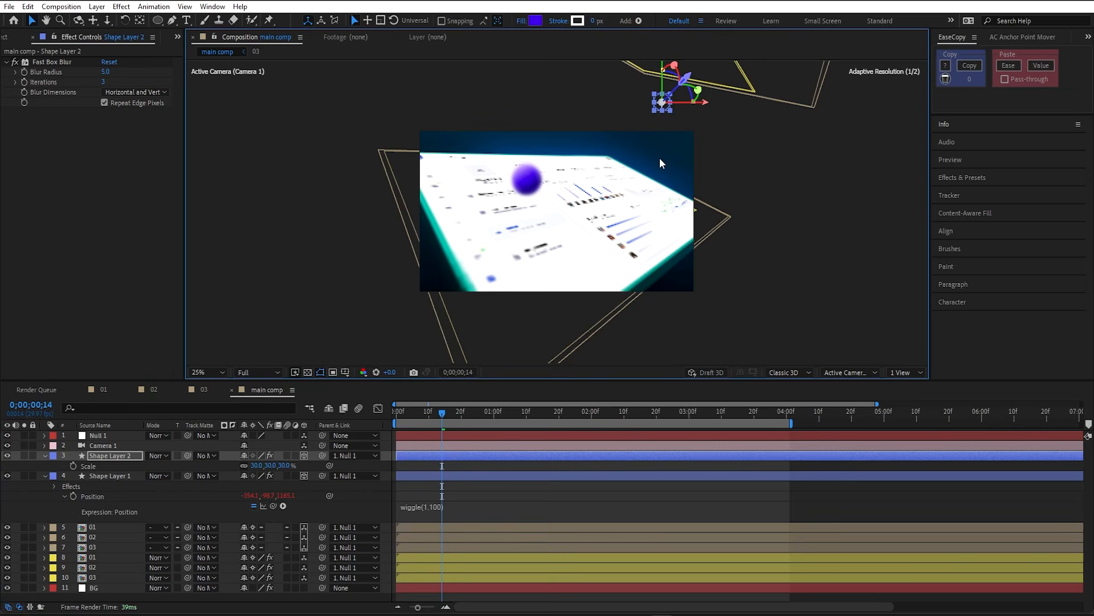
- Stop the looping preview of the five spheres at frame 0;00;00;20
left_click(450, 413)
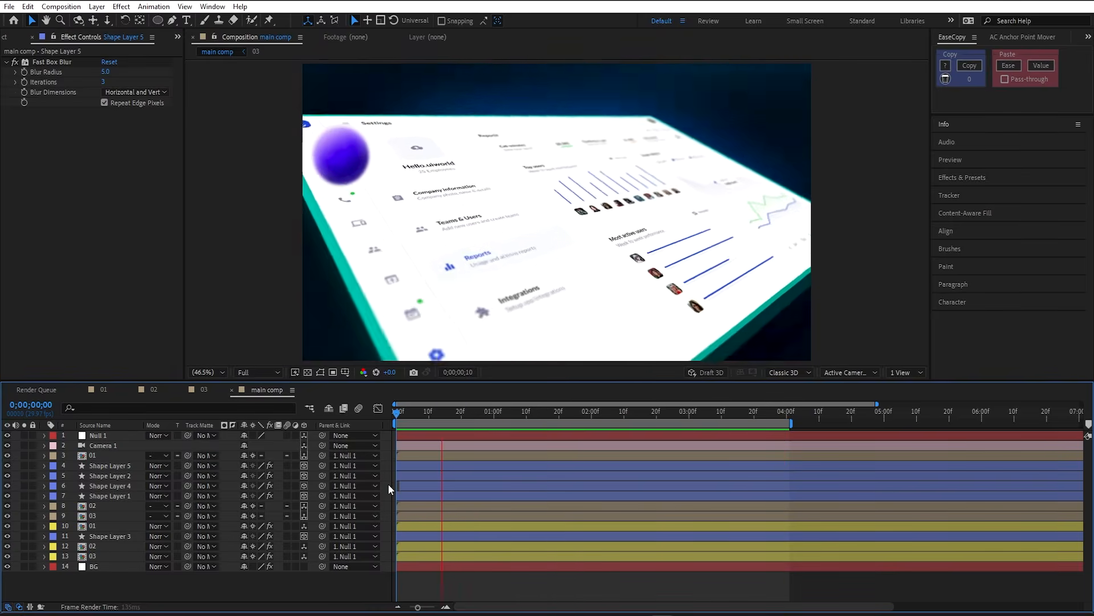
key("space")
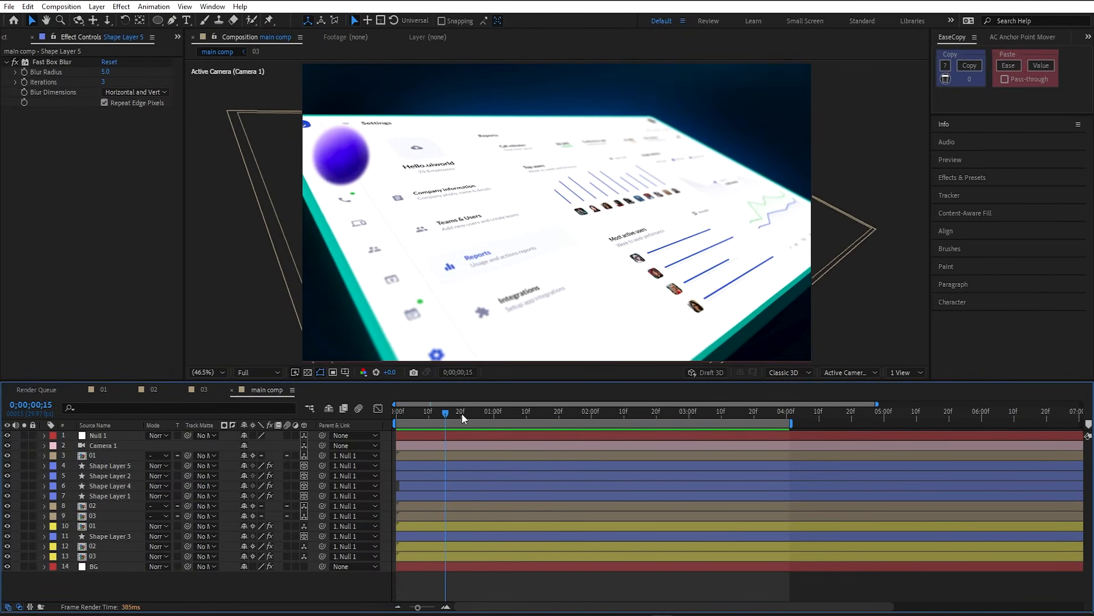
left_click(462, 413)
- Inspect the 02 screen precomp around 0;00;00;14–22, then return to the main comp at 0;00;00;14
double_click(451, 507)
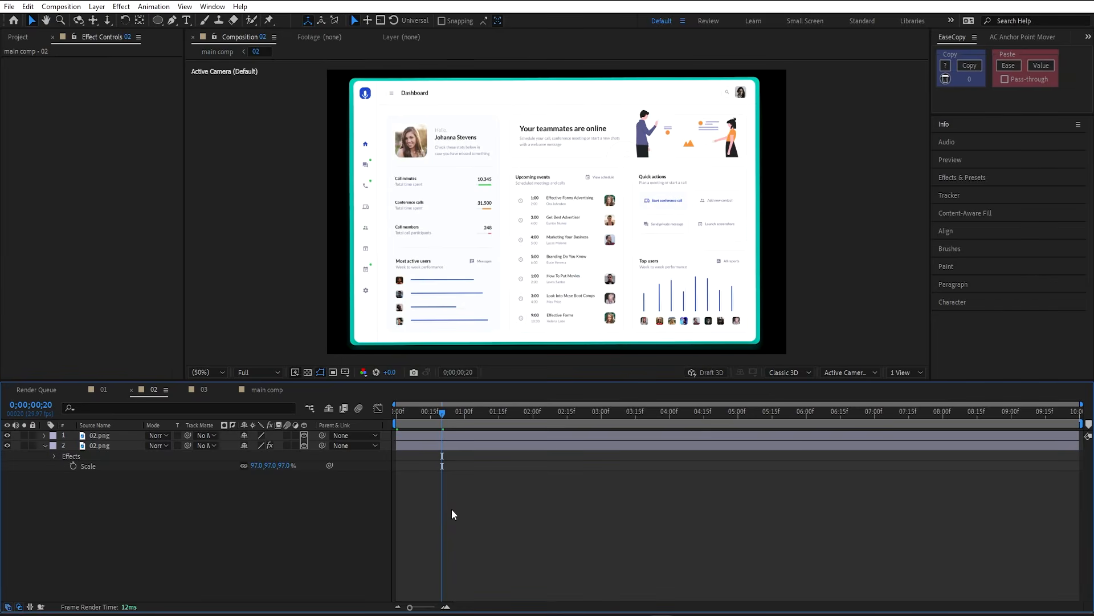
left_click(428, 411)
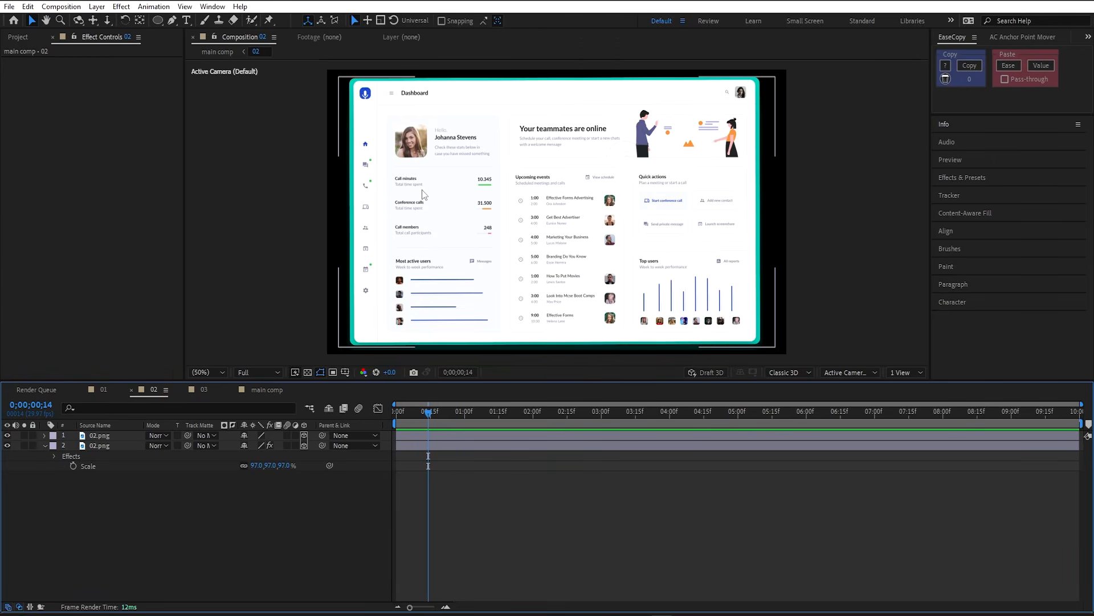
left_click(447, 411)
left_click(267, 390)
left_click_drag(419, 416, 441, 417)
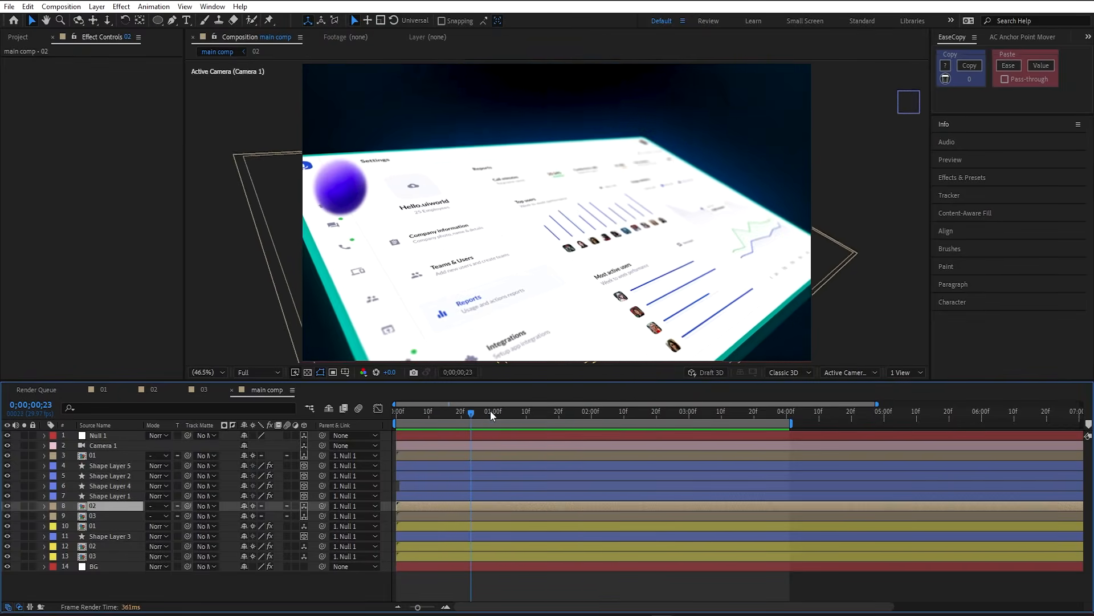